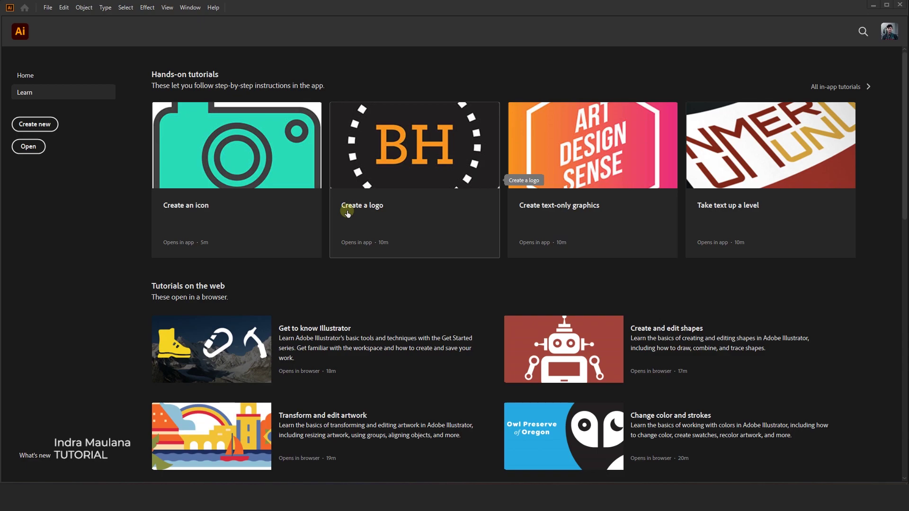
Step: Start a Web-Large 1920 × 1080 px document with Raster Effects set to High (300 ppi)
left_click(39, 123)
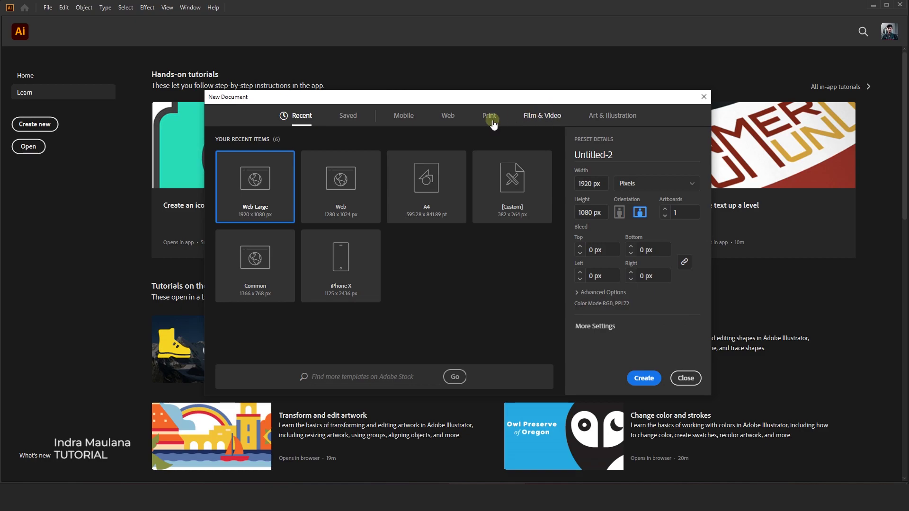
left_click(449, 119)
left_click(329, 188)
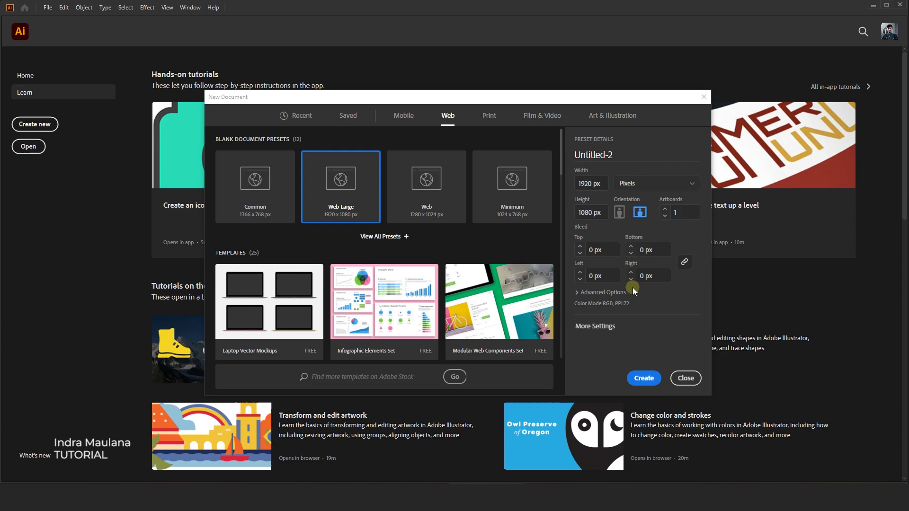
left_click(582, 293)
left_click(599, 307)
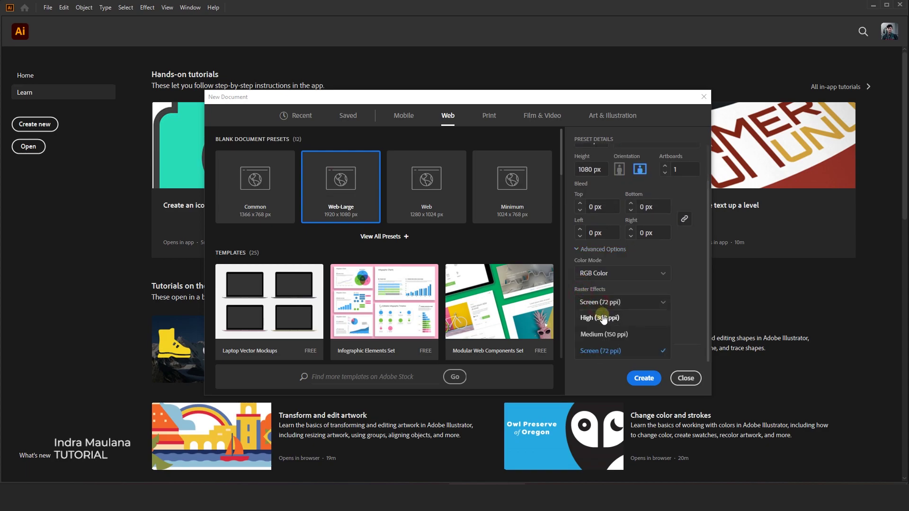
left_click(634, 377)
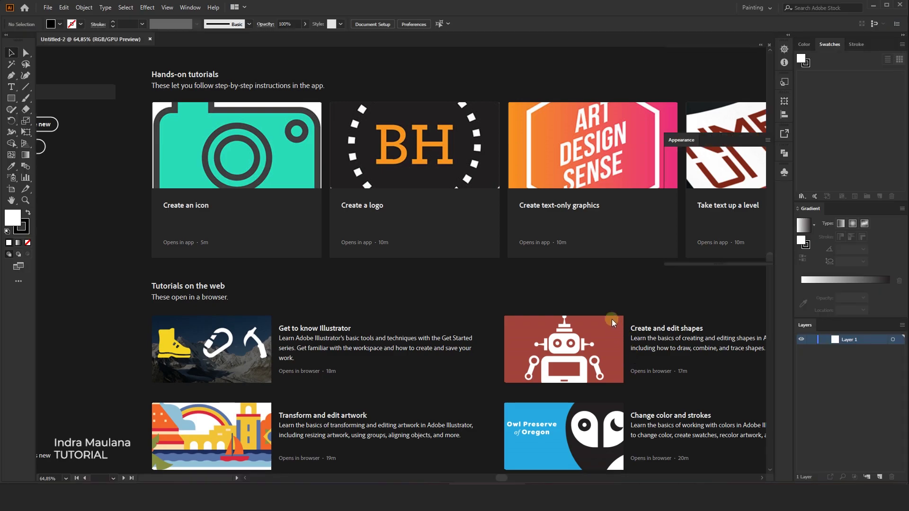
Step: Draw a 1920 × 1080 px rectangle and centre it horizontally and vertically on the artboard
key("ctrl+minus")
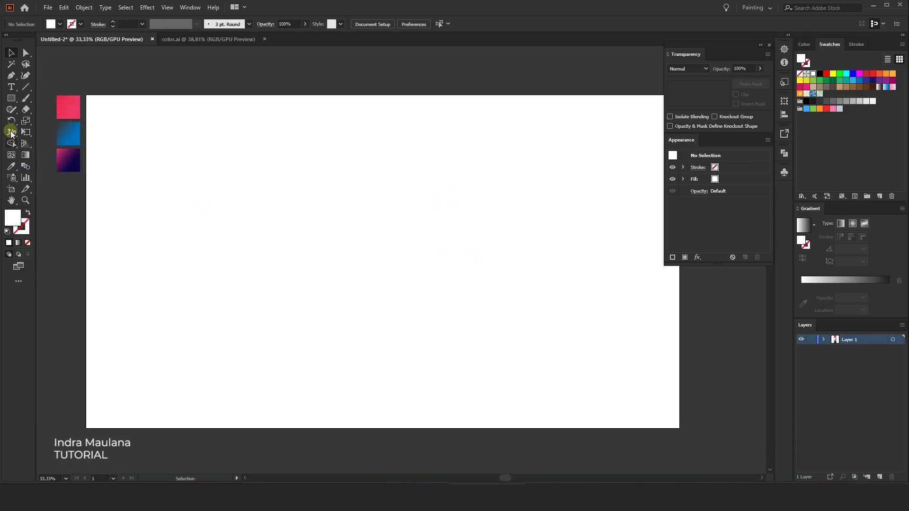
left_click(11, 98)
left_click(387, 388)
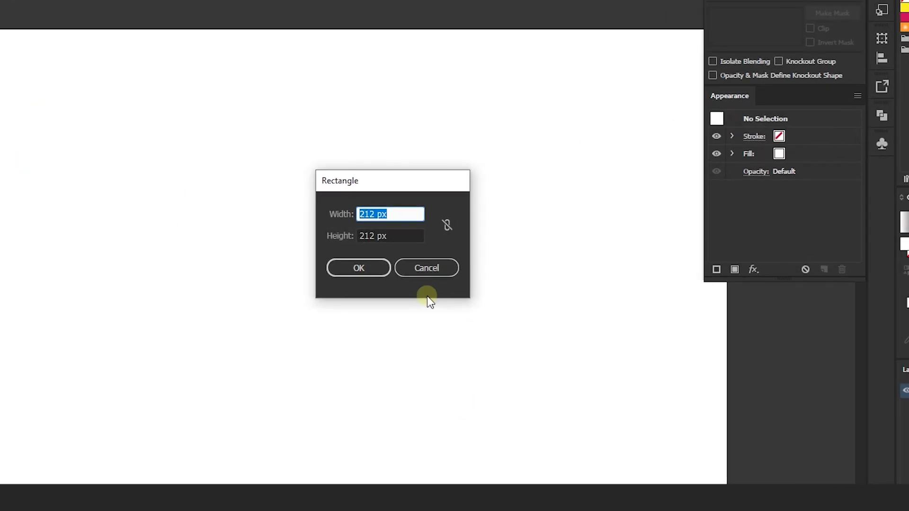
type("1920")
left_click(413, 236)
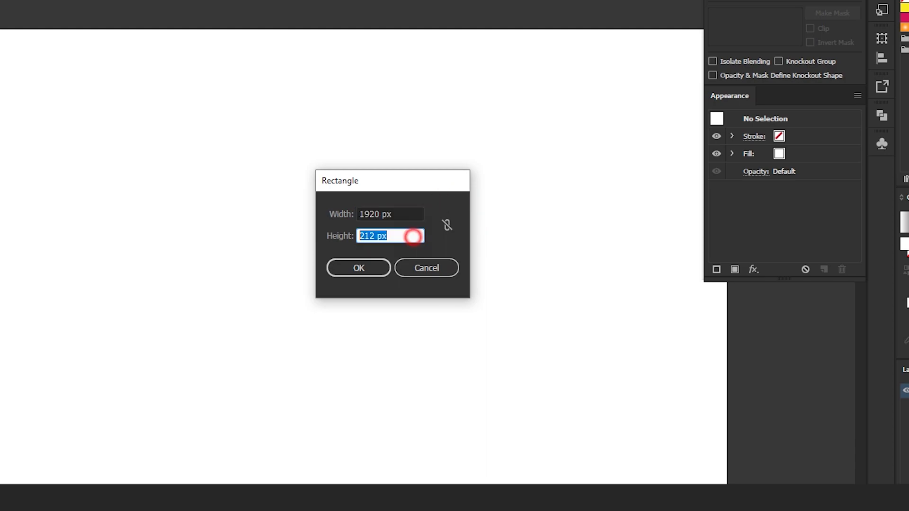
type("1080")
key("Return")
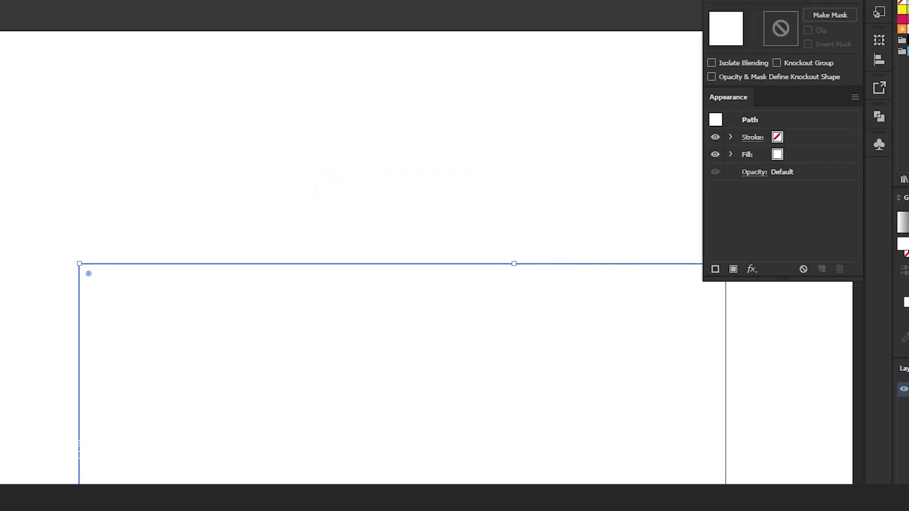
left_click(11, 53)
left_click(407, 23)
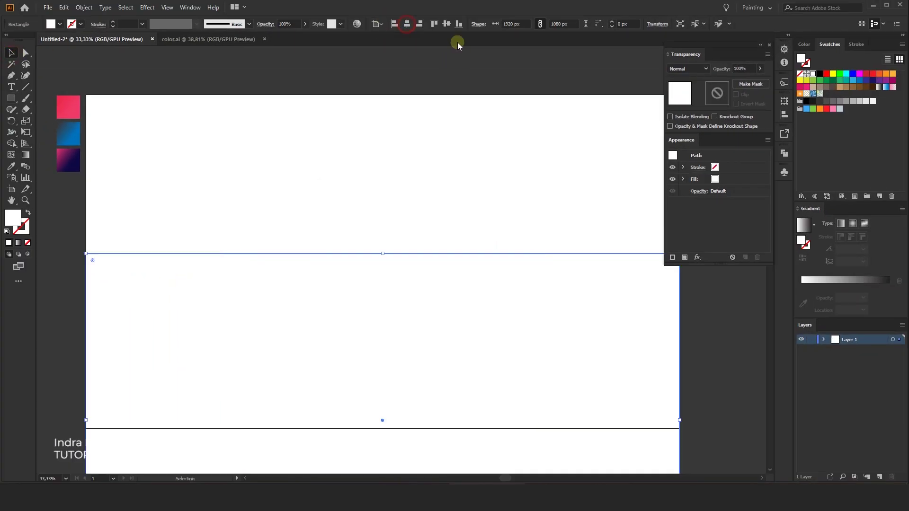
left_click(447, 24)
Step: Eyedropper the pink-to-navy gradient onto the rectangle and check both stops' hex colours
left_click(11, 167)
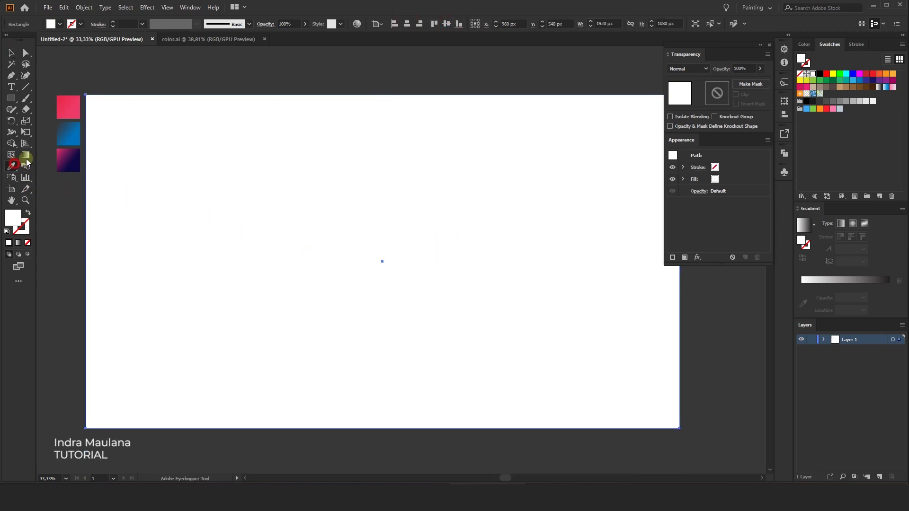
left_click(68, 163)
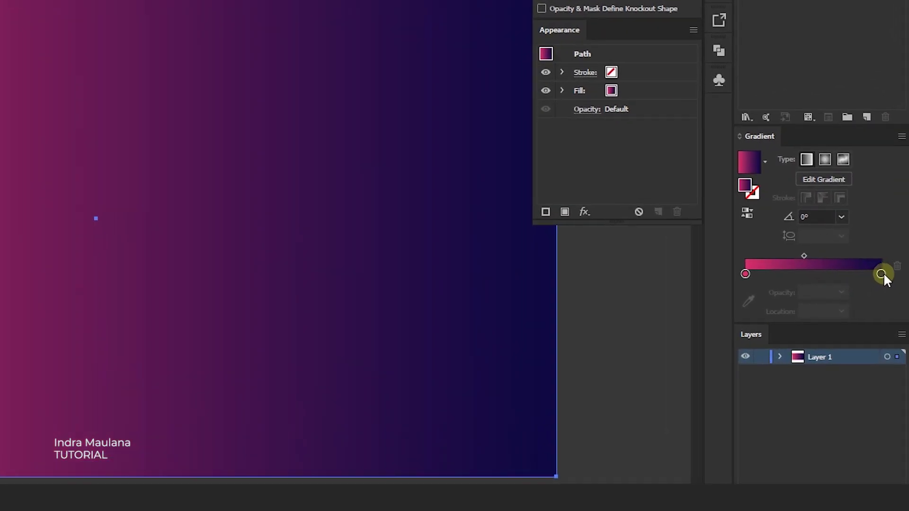
left_click(889, 297)
double_click(881, 275)
left_click(852, 402)
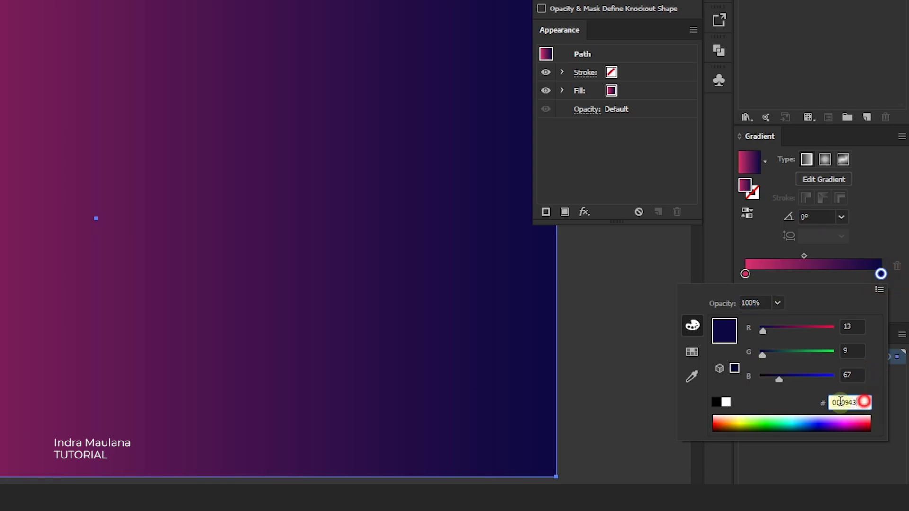
left_click(745, 274)
double_click(745, 274)
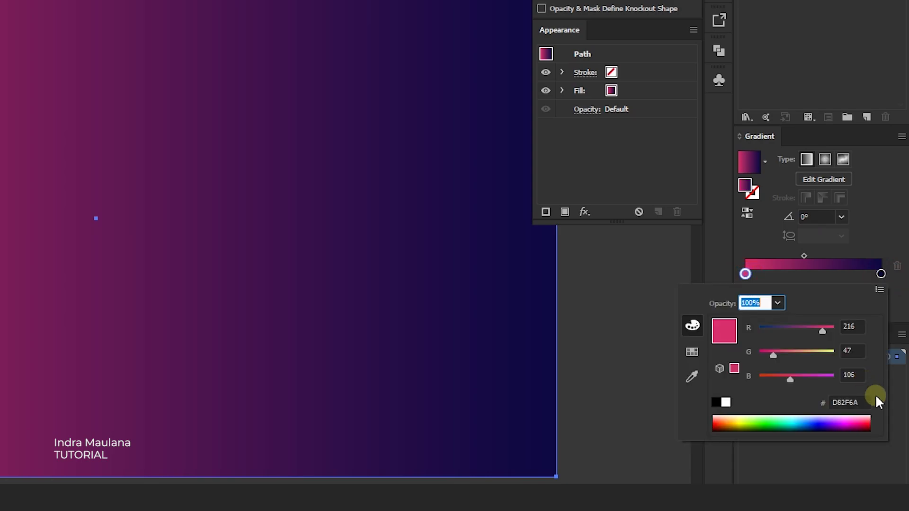
left_click(861, 403)
left_click_drag(861, 402, 831, 402)
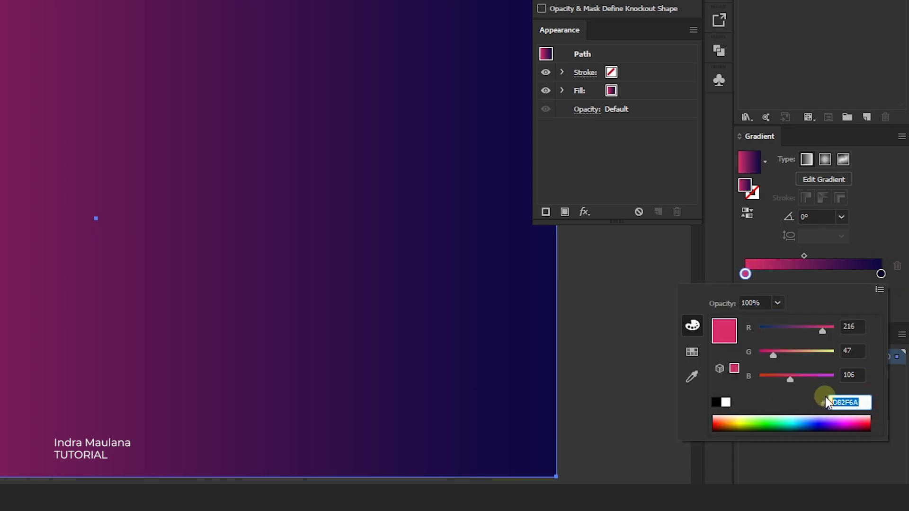
left_click(746, 275)
double_click(745, 274)
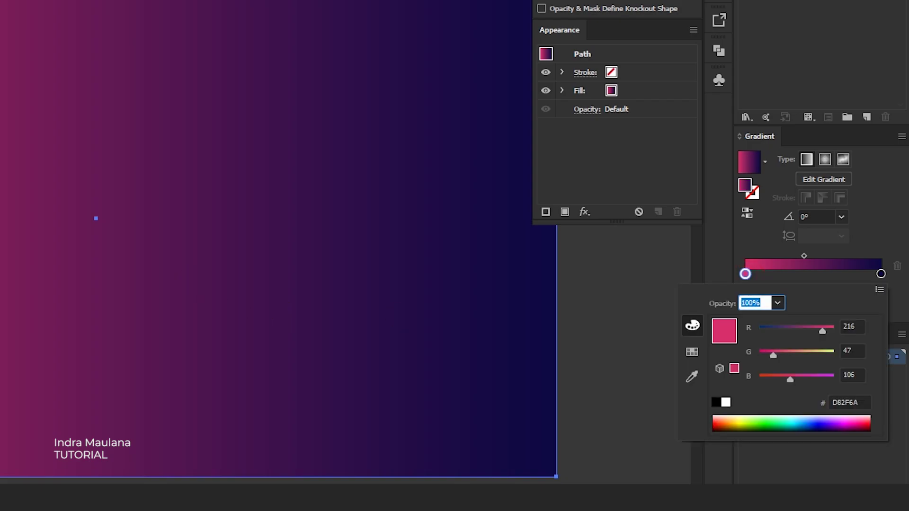
key("Escape")
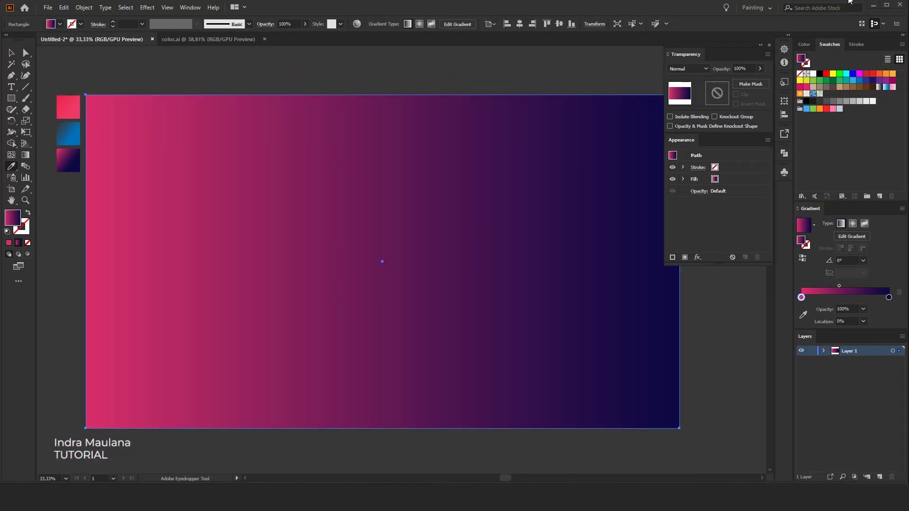
Step: Drag the gradient diagonally from the top-left to the bottom-right corner
left_click(25, 155)
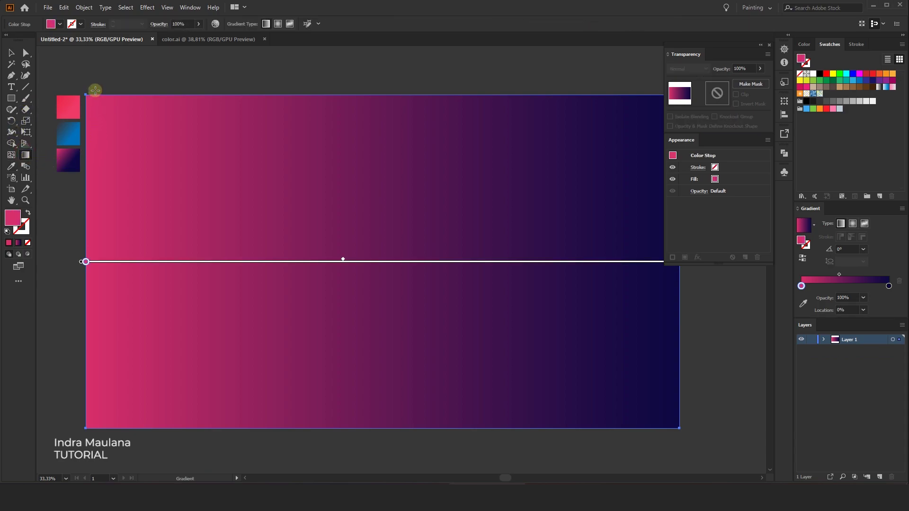
left_click_drag(89, 97, 675, 426)
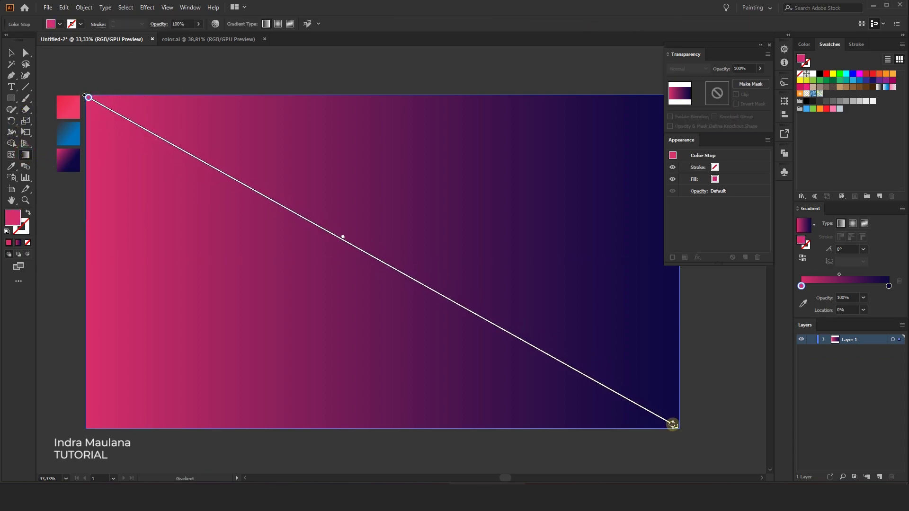
left_click(344, 240)
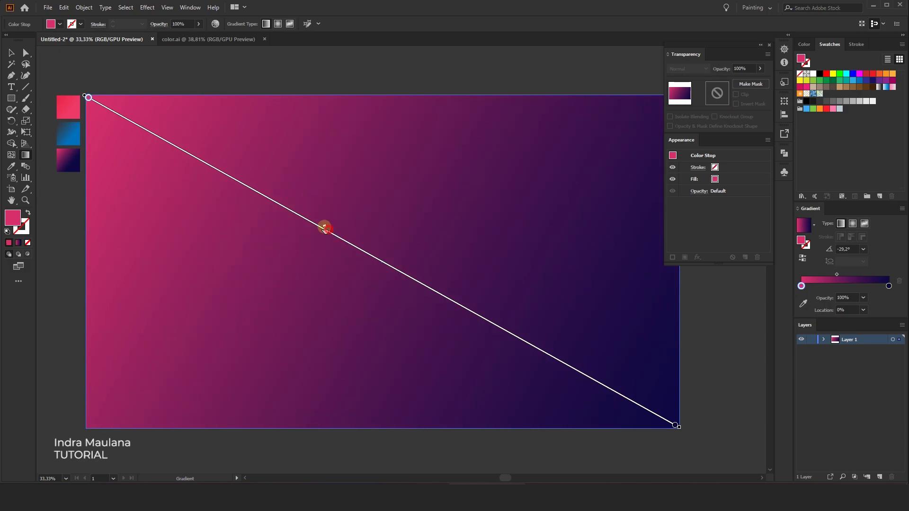
Step: Rename the background layer to BG and lock it
left_click(9, 53)
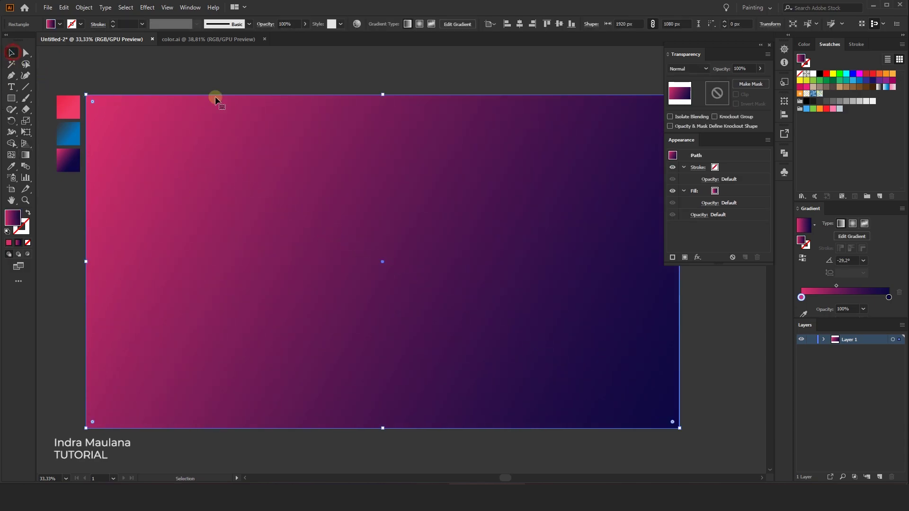
left_click(424, 181)
left_click(837, 340)
type("BG")
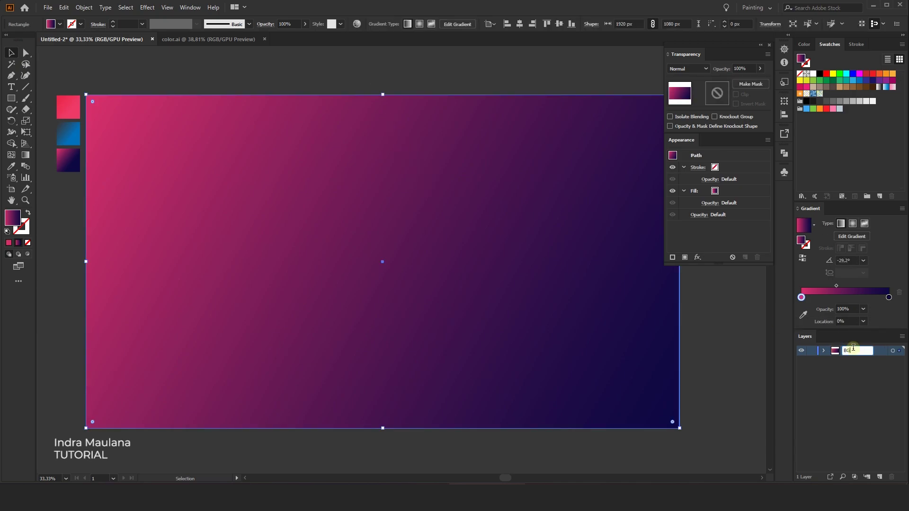
key("Return")
left_click(815, 351)
Step: Add a new Layer 2 above BG
left_click(877, 476)
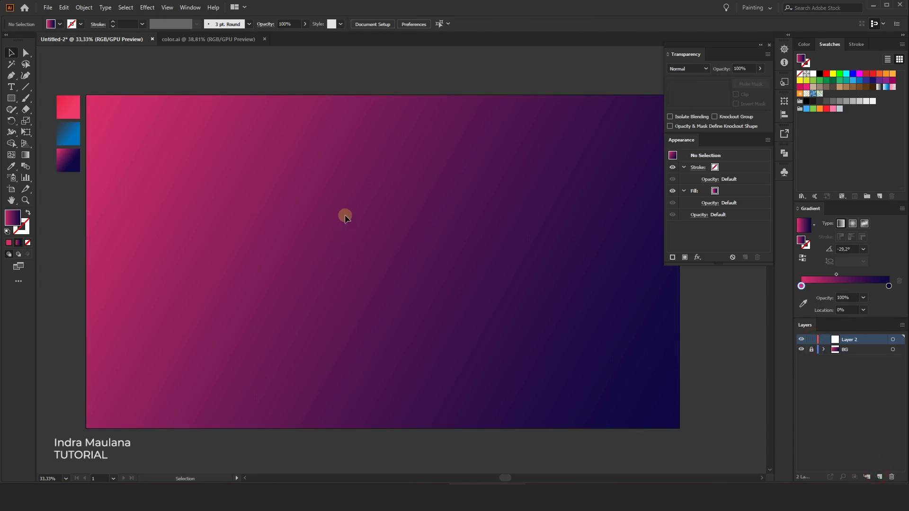
left_click_drag(358, 186, 350, 186)
left_click_drag(415, 214, 400, 214)
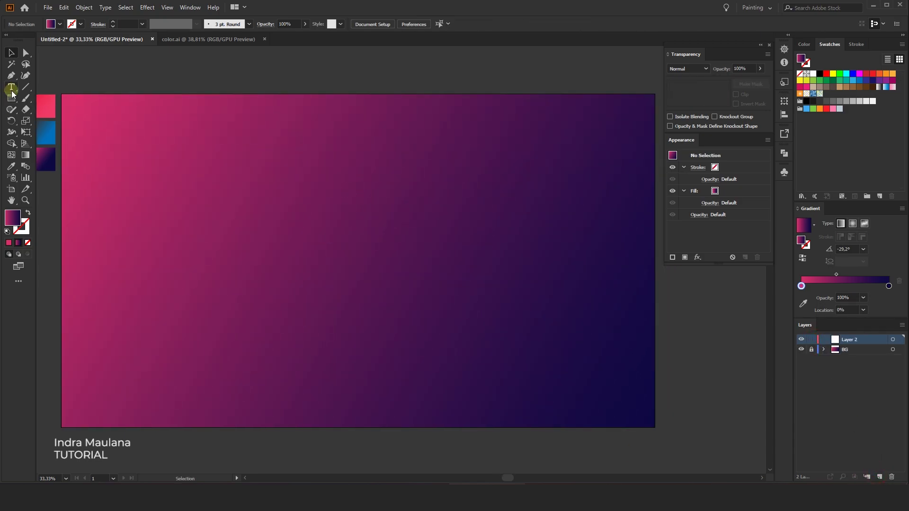
left_click_drag(11, 98, 32, 118)
left_click_drag(463, 225, 409, 237)
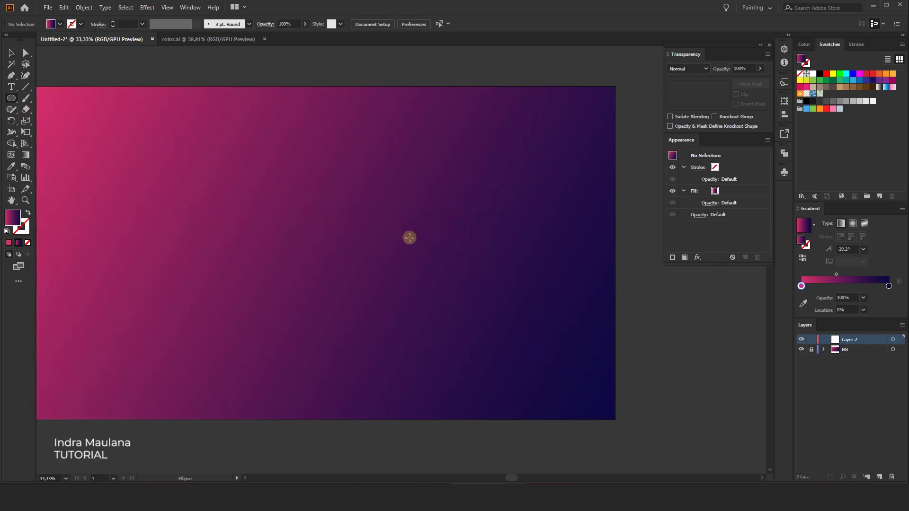
key("ctrl+minus")
Step: Draw a large circle from its centre over the right side, with no fill and a white stroke
left_click_drag(484, 227, 431, 244)
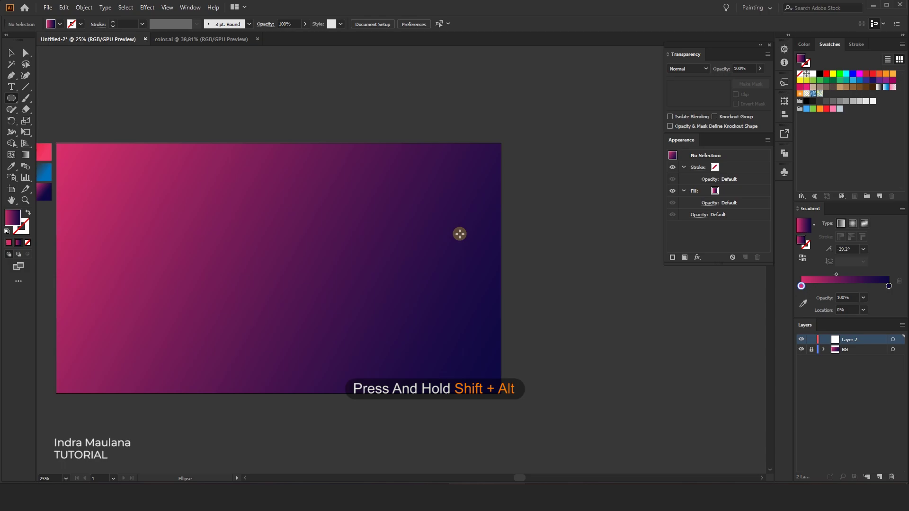
left_click_drag(472, 200, 600, 340)
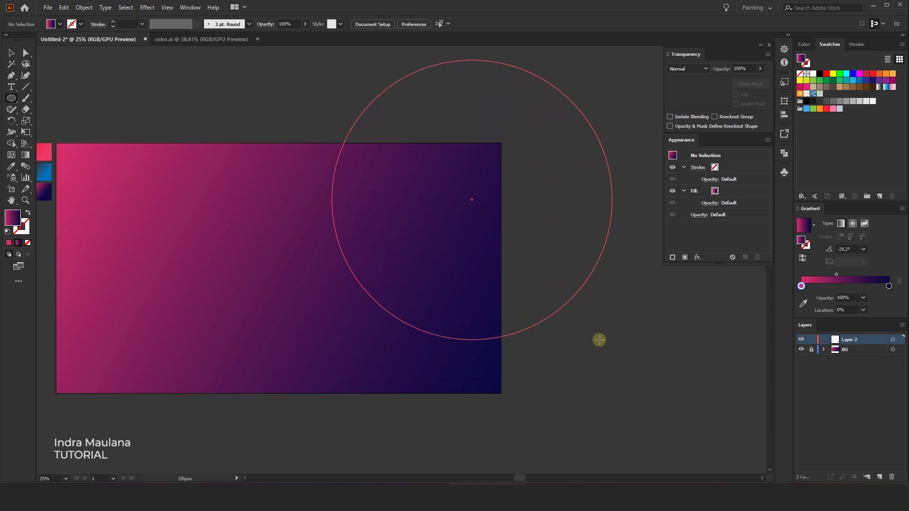
mouse_move(600, 341)
left_mouse_down()
mouse_move(608, 348)
mouse_move(594, 349)
mouse_move(604, 355)
left_mouse_up()
left_click(11, 53)
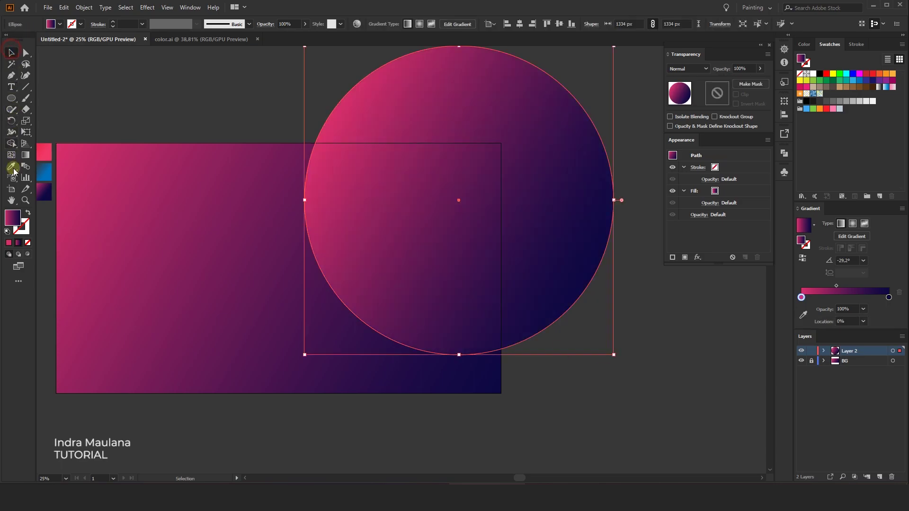
left_click(28, 212)
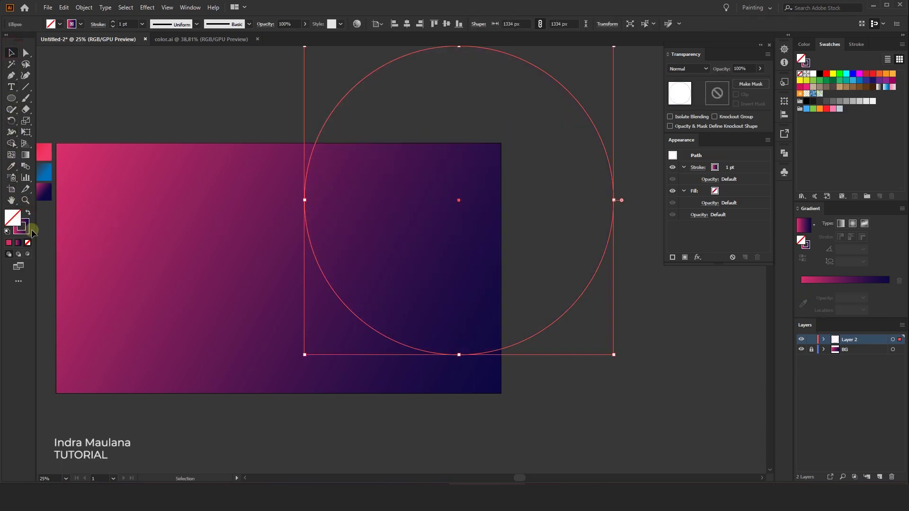
left_click(81, 23)
Step: Raise the circle's white stroke weight past 100 pt
left_click(22, 39)
left_click(294, 114)
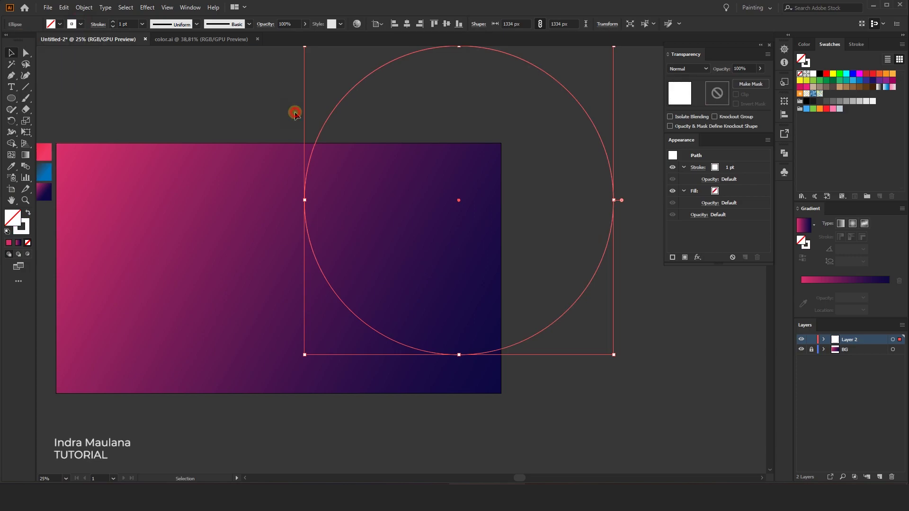
left_click_drag(313, 108, 356, 138)
left_click_drag(398, 157, 398, 158)
left_click(115, 23)
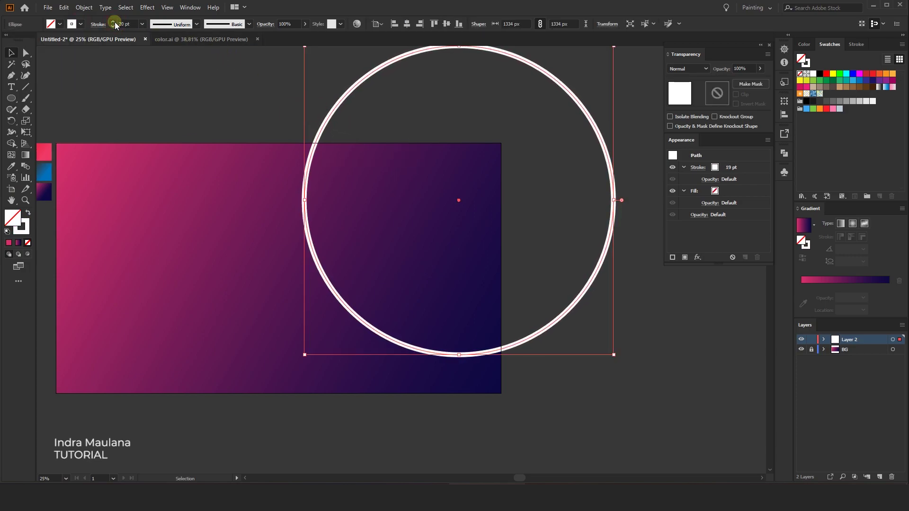
left_click(115, 23)
left_click(115, 23)
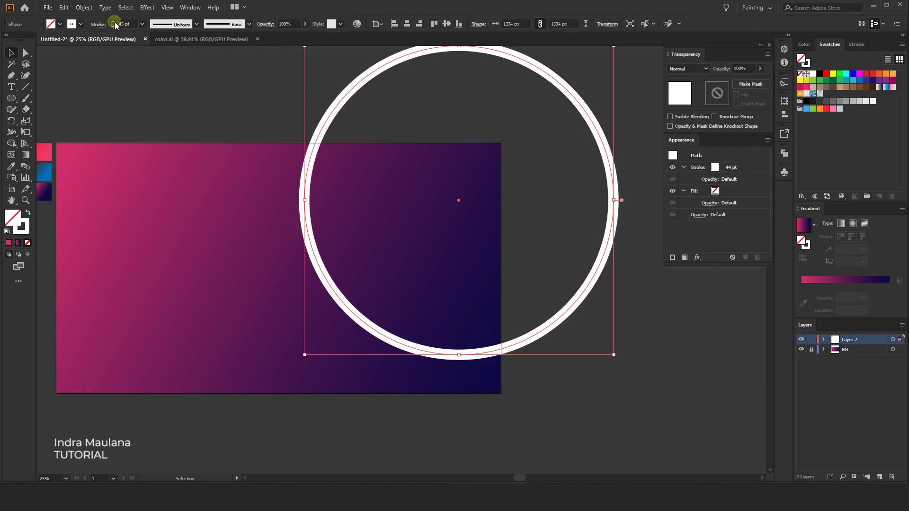
left_click(116, 23)
left_click(115, 23)
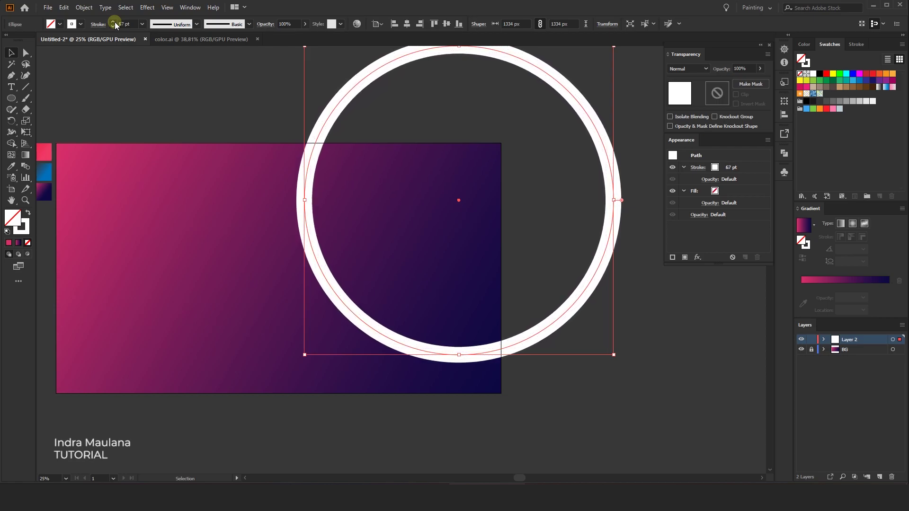
left_click(115, 23)
left_click(115, 23)
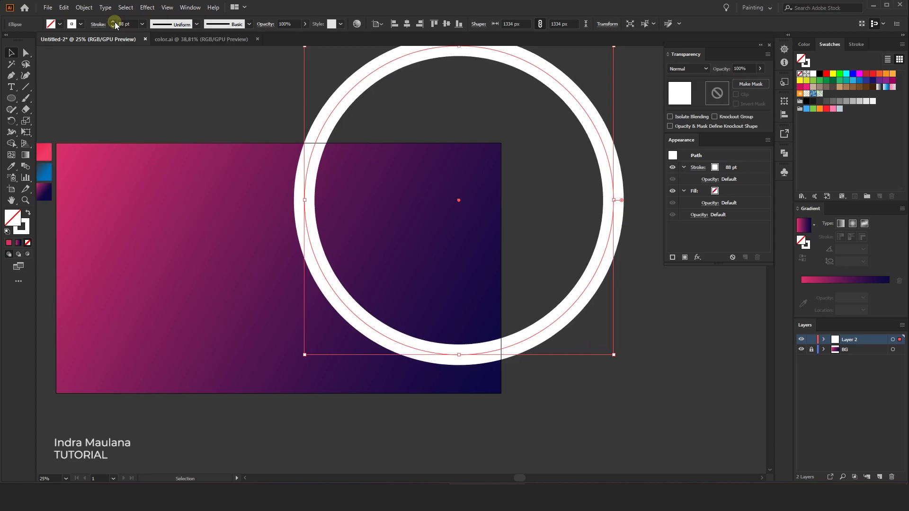
left_click(115, 22)
left_click(115, 22)
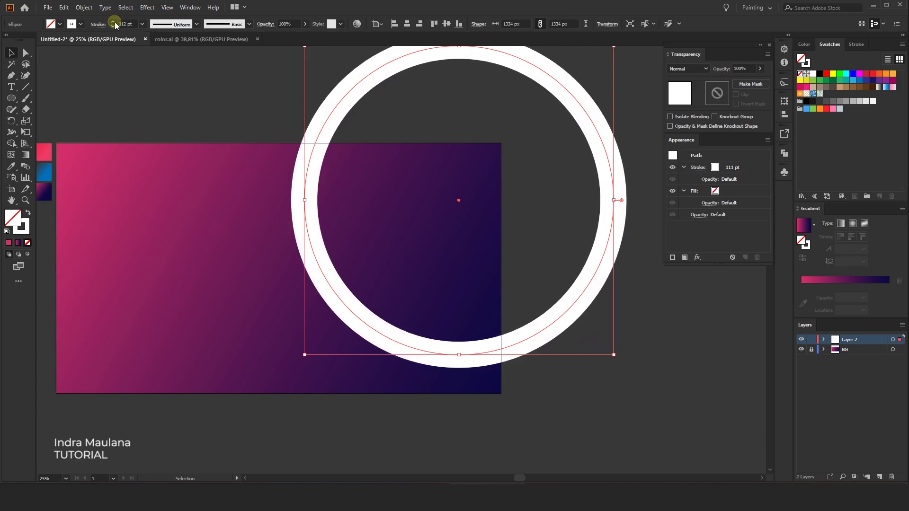
Step: Set the ring's stroke alignment to Inside
left_click(115, 23)
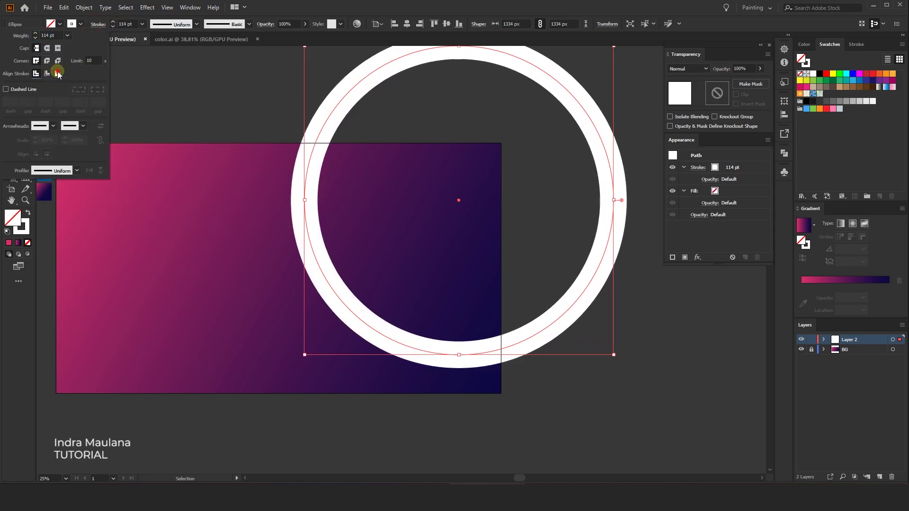
left_click(57, 73)
left_click(40, 74)
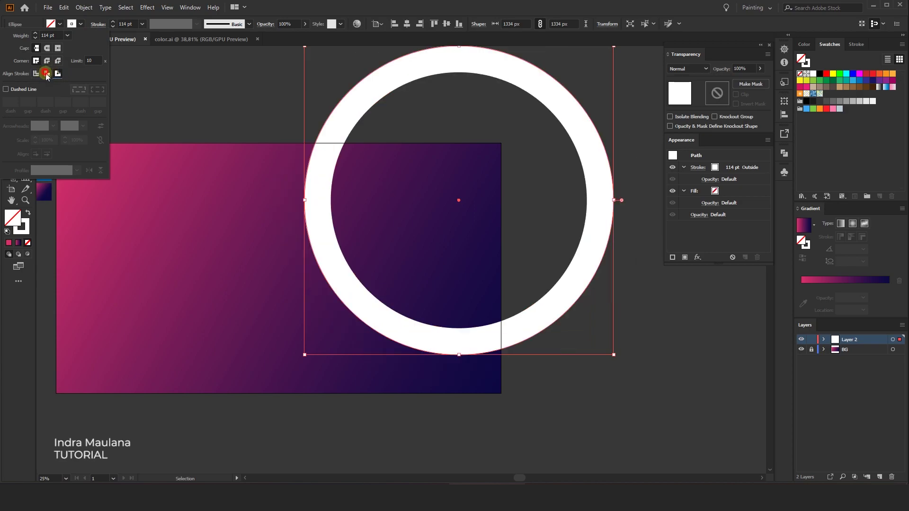
left_click(109, 24)
left_click(113, 23)
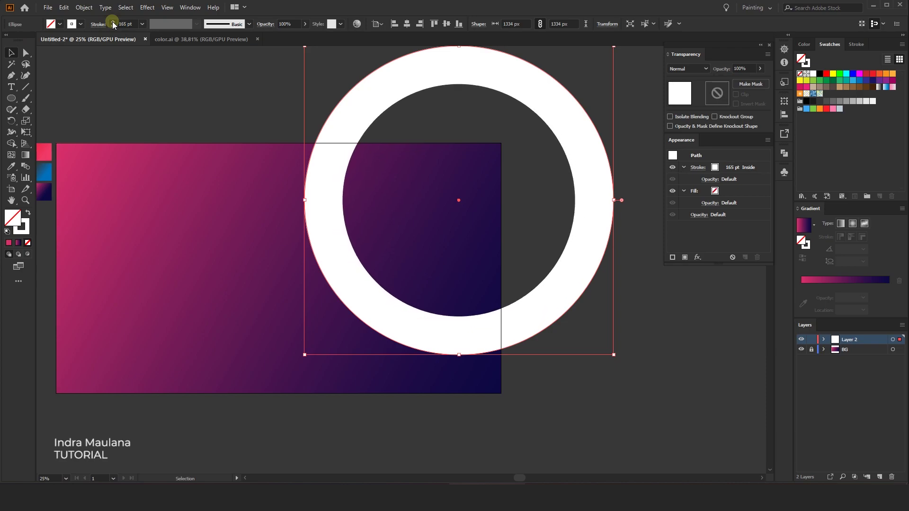
Step: Set the stroke weight to 300 pt, then reduce it to 250 pt
left_click(130, 24)
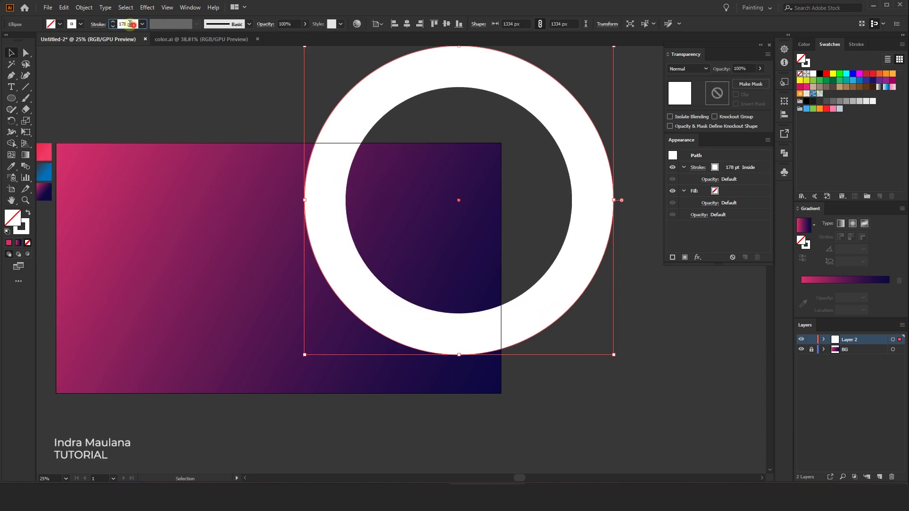
type("300")
key("Return")
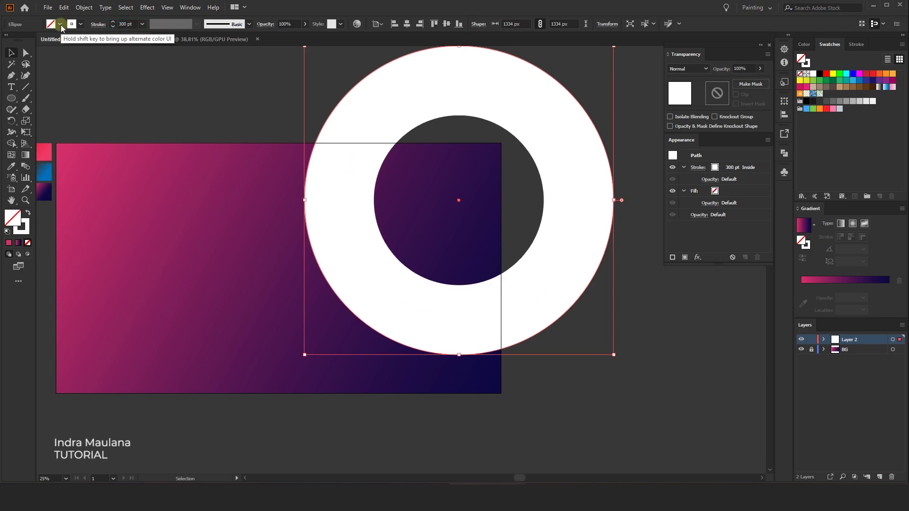
left_click(131, 23)
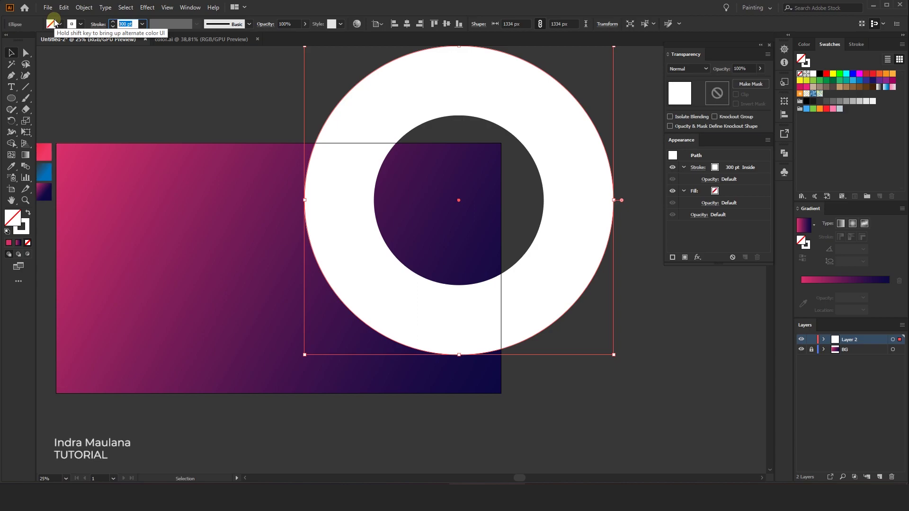
type("350")
key("Return")
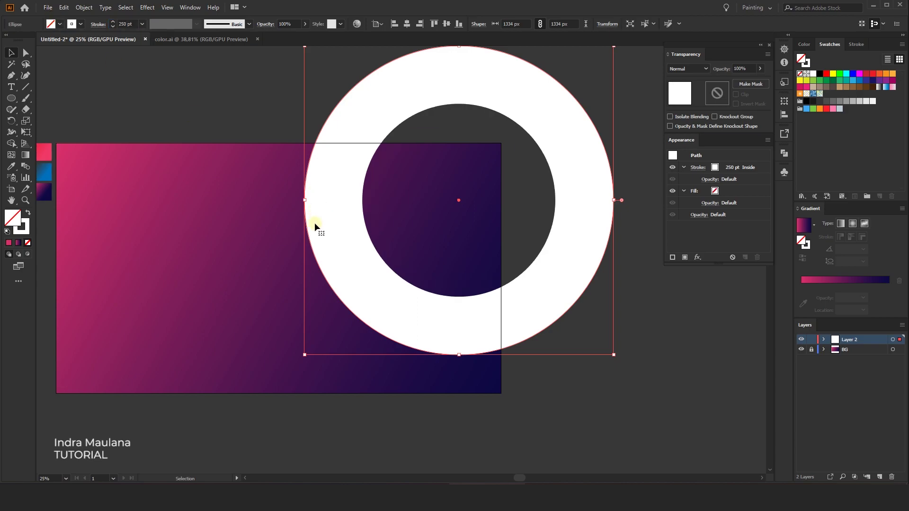
scroll(455, 331, "right", 2)
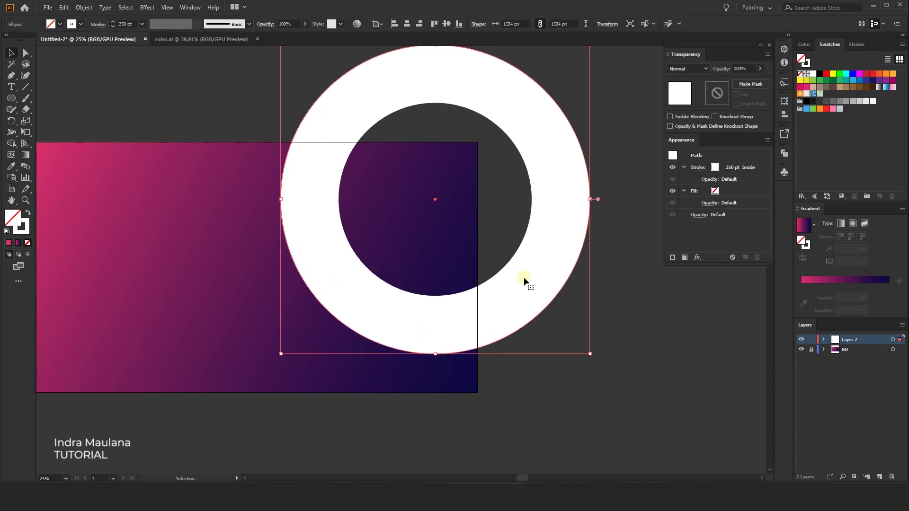
Step: Shrink the white ring to 1282 px and move it left over the background's right half
left_click_drag(525, 280, 490, 298)
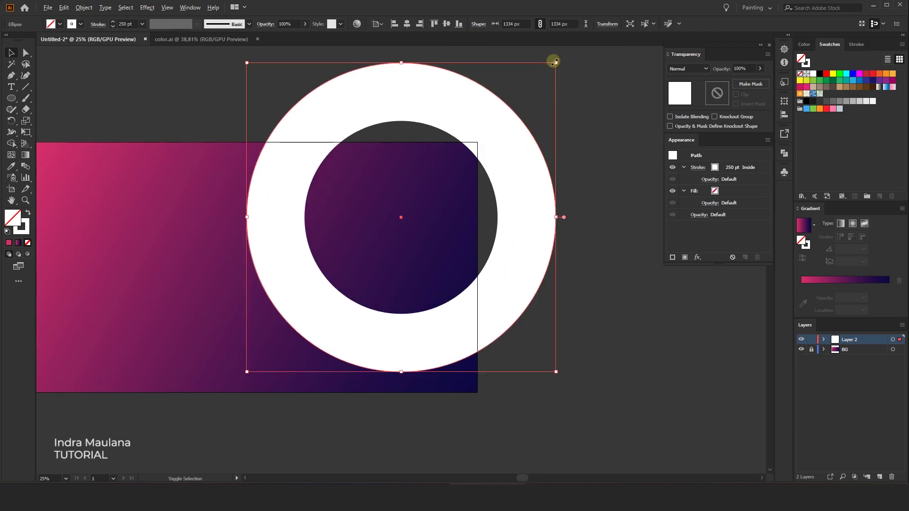
left_click_drag(554, 62, 549, 69)
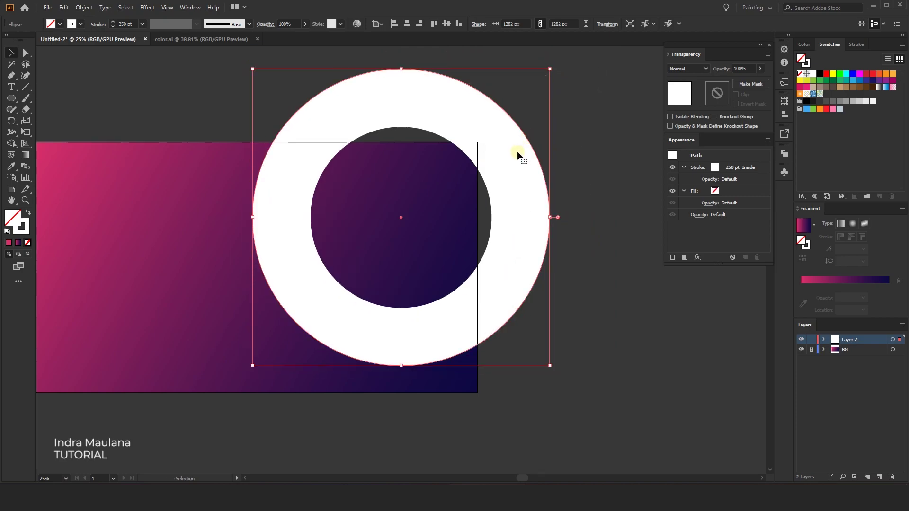
left_click_drag(517, 151, 490, 161)
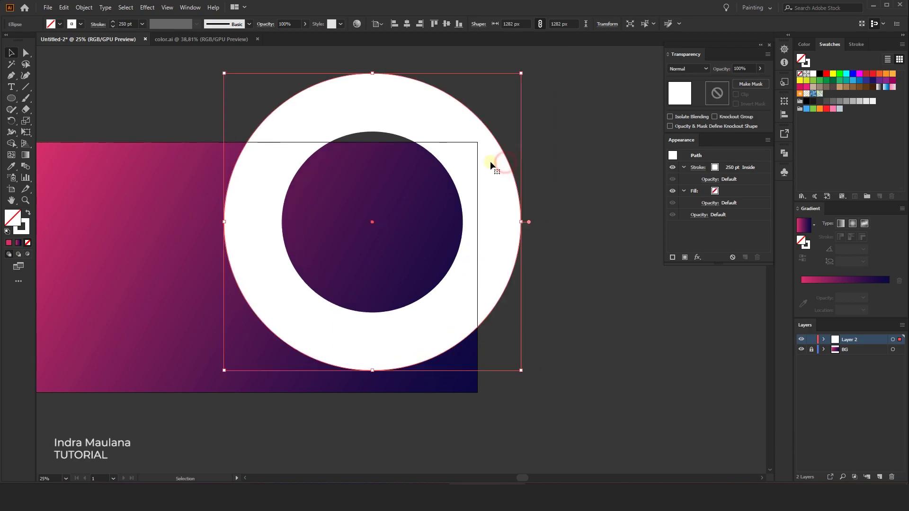
mouse_move(490, 163)
left_mouse_down()
mouse_move(545, 126)
mouse_move(559, 128)
left_mouse_up()
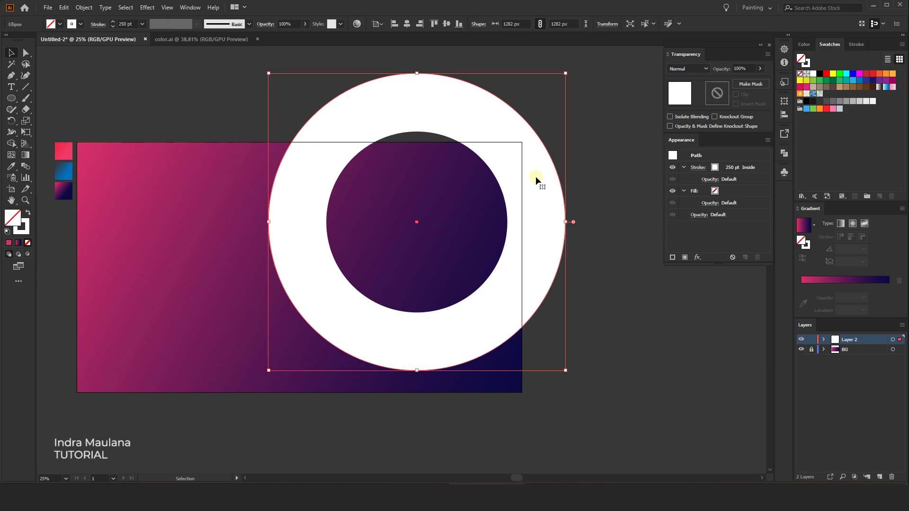
Step: Alt-drag a copy of the ring to the bottom-left and give it a 150 pt stroke
left_click_drag(601, 295, 621, 305)
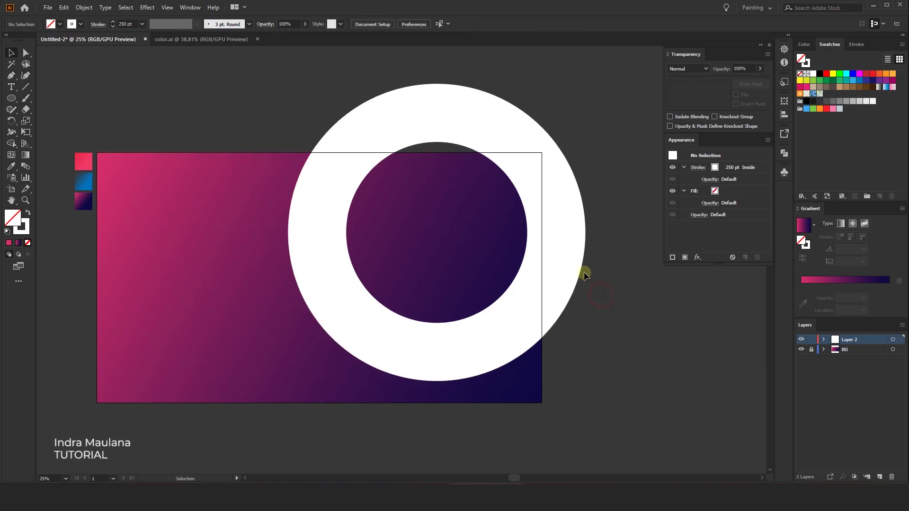
left_click_drag(555, 250, 590, 252)
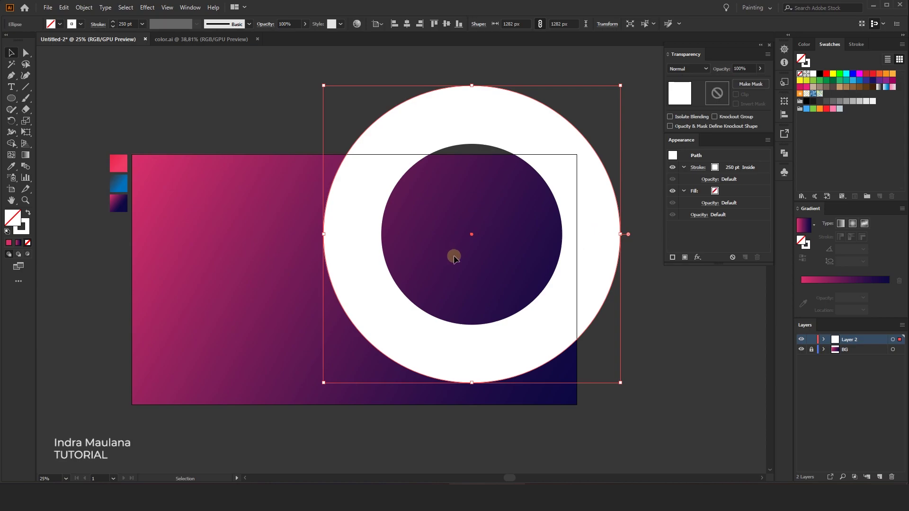
left_click_drag(445, 309, 458, 254)
mouse_move(542, 270)
left_mouse_down()
mouse_move(211, 423)
mouse_move(217, 430)
left_mouse_up()
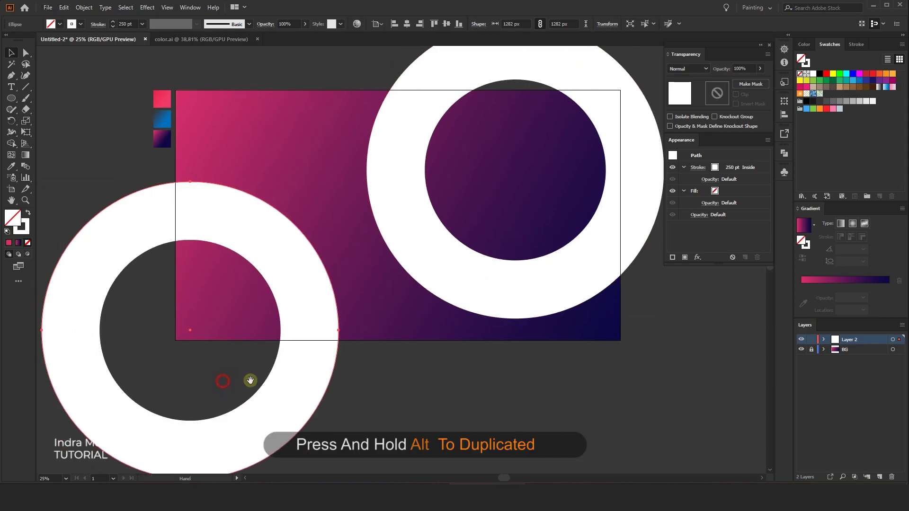
left_click(133, 23)
type("150")
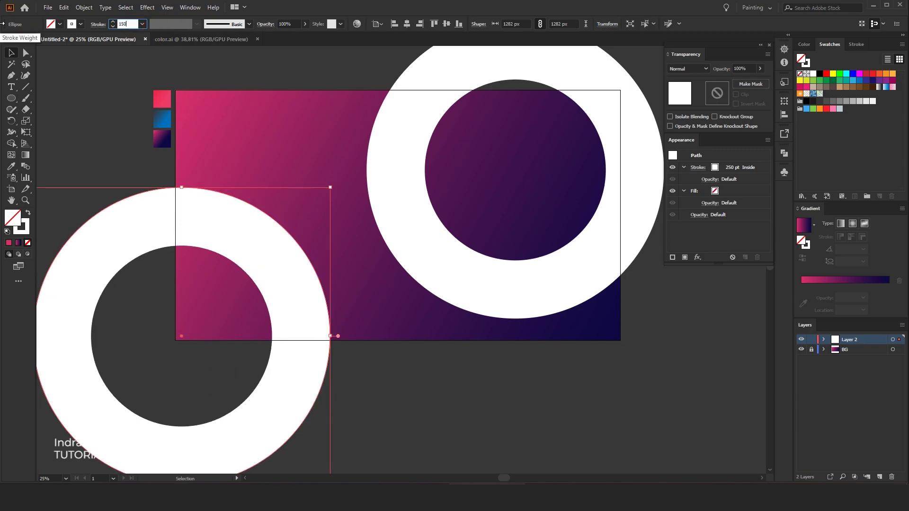
key("Return")
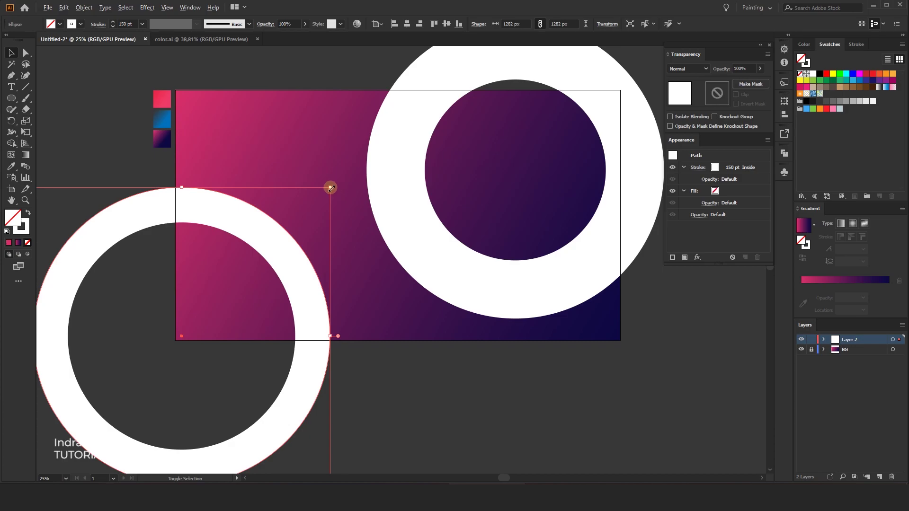
Step: Scale the copy down to about 790 px, nudge it lower, and set 120 pt stroke
left_click_drag(331, 188, 273, 245)
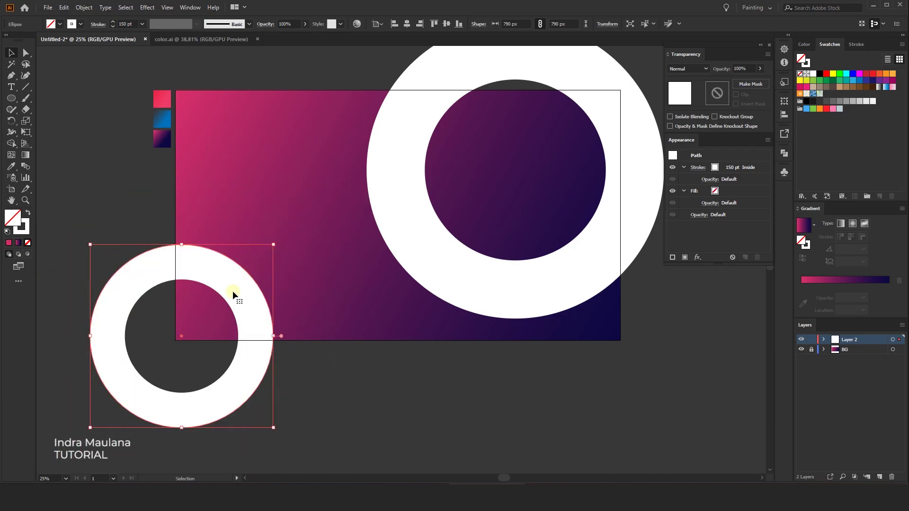
left_click_drag(233, 290, 232, 299)
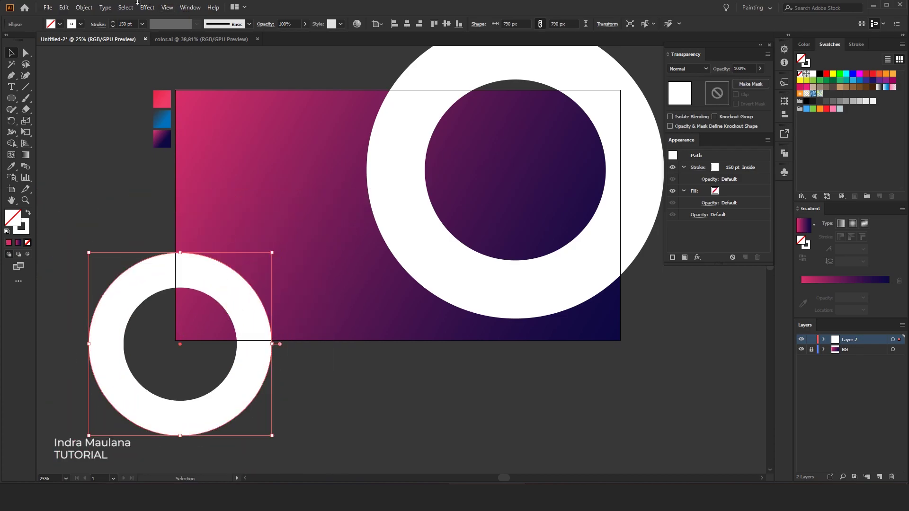
left_click(129, 23)
type("120")
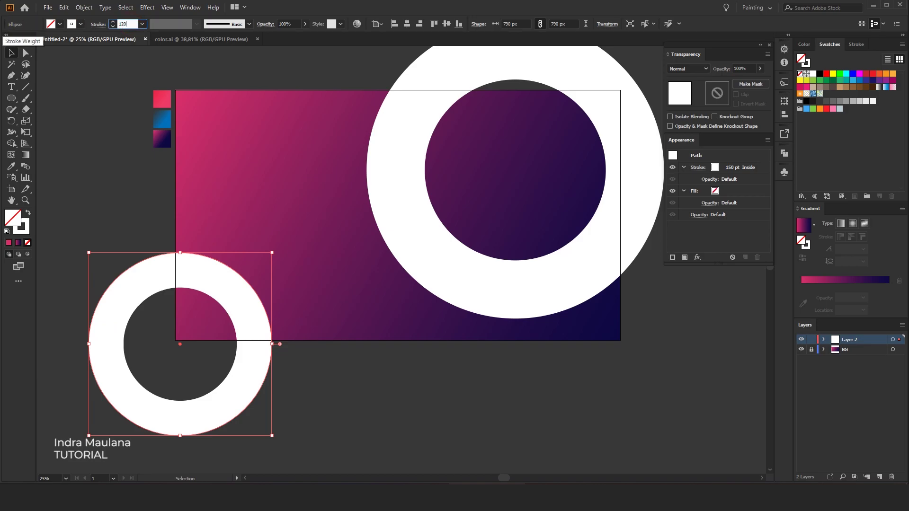
key("Return")
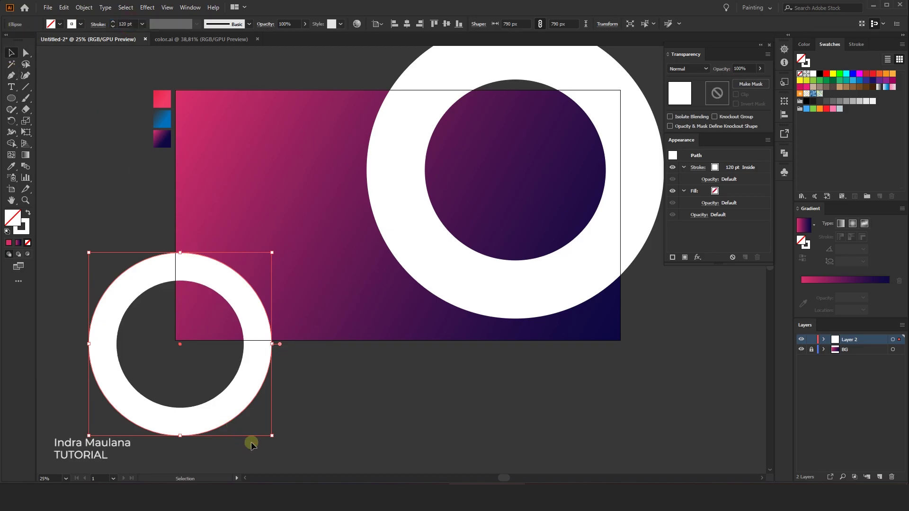
left_click(337, 448)
Step: Duplicate the small ring into another copy along the background's bottom edge
left_click(248, 303)
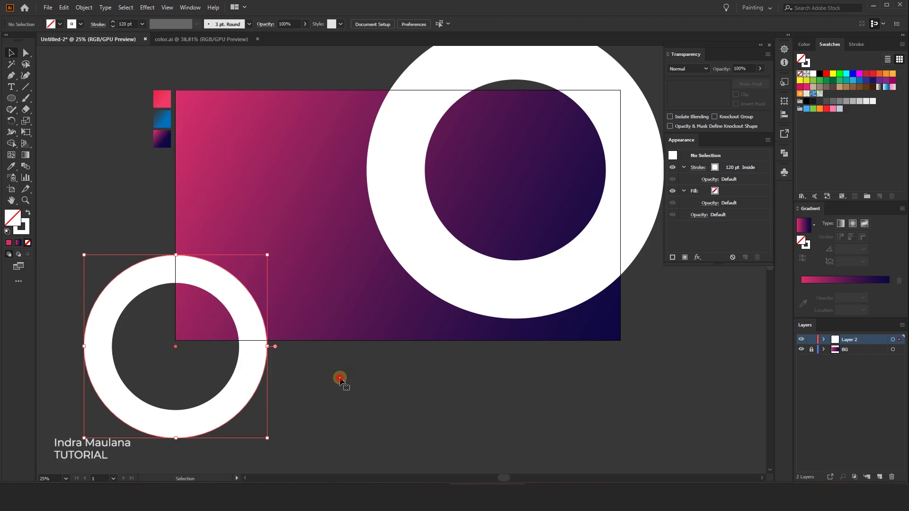
left_click_drag(341, 381, 291, 374)
left_click(177, 288)
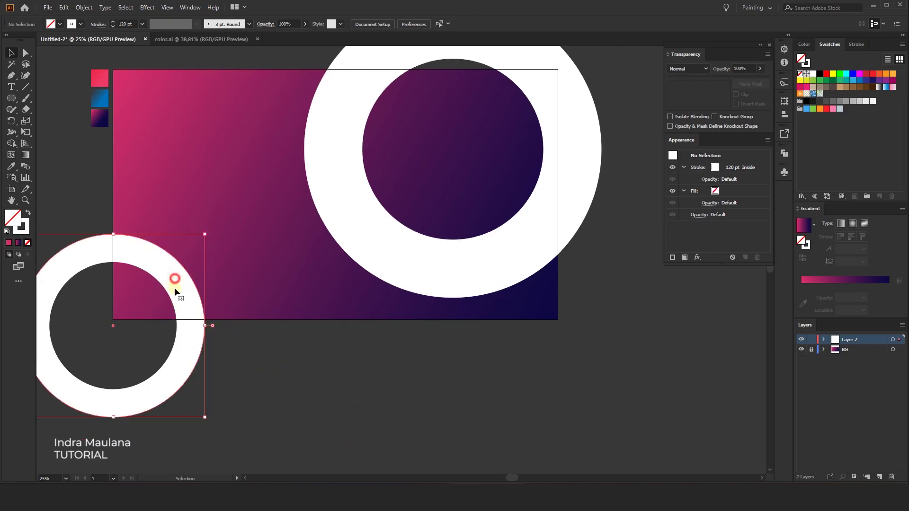
mouse_move(166, 270)
left_mouse_down()
mouse_move(557, 287)
mouse_move(542, 290)
left_mouse_up()
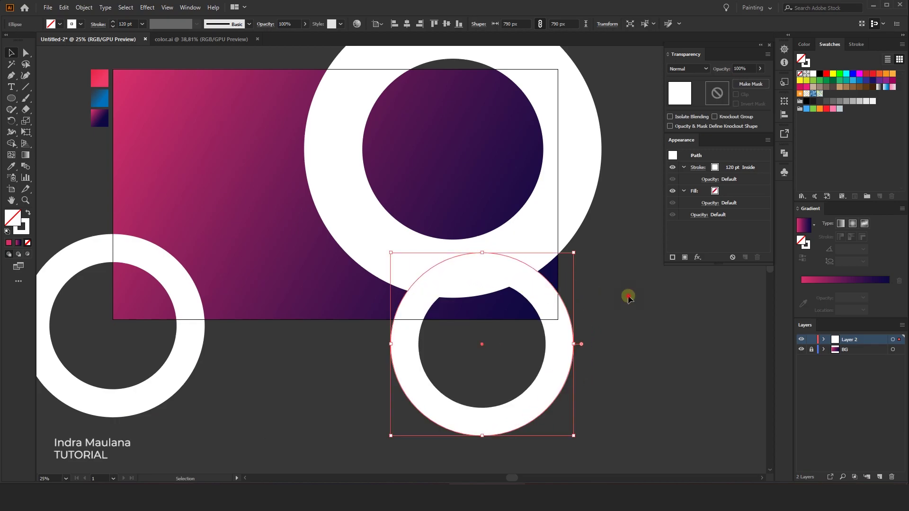
Step: Drag another copy of the ring to the upper-left, across the top edge
left_click_drag(627, 322, 623, 352)
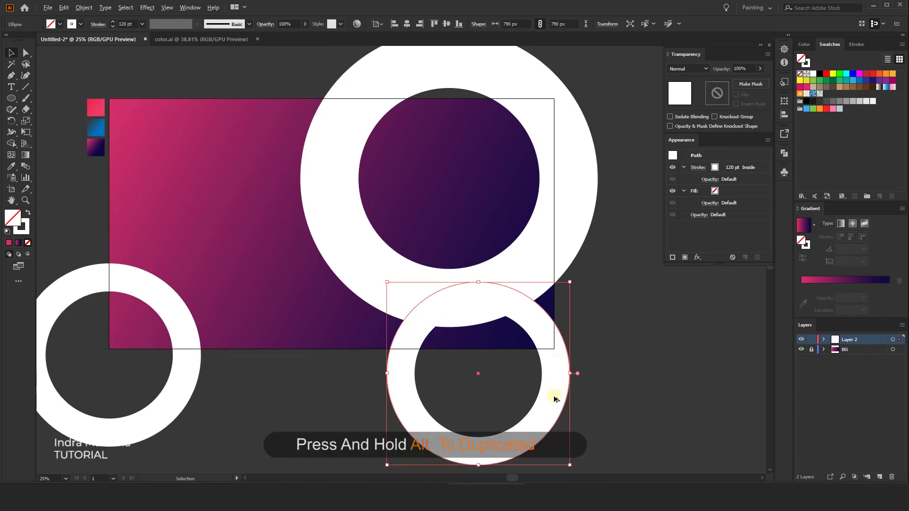
mouse_move(555, 382)
left_mouse_down()
mouse_move(375, 152)
mouse_move(348, 143)
left_mouse_up()
left_click_drag(292, 128, 394, 214)
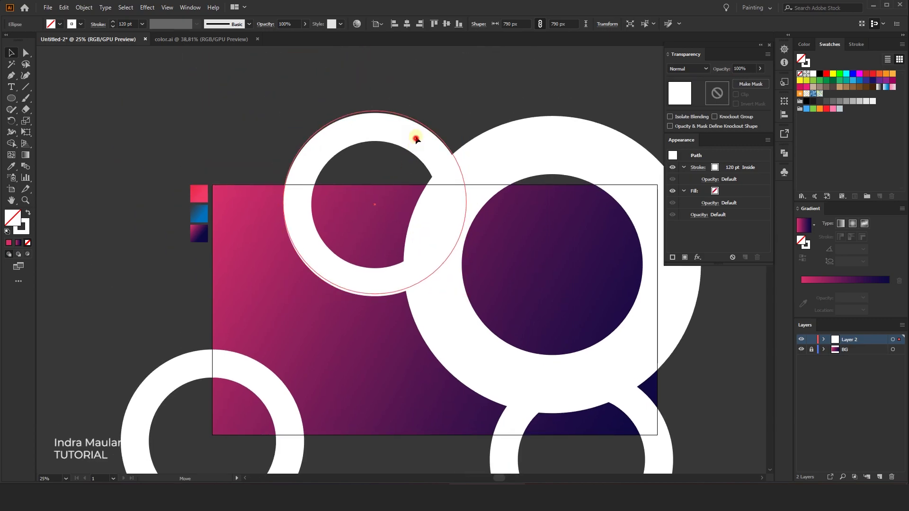
left_click_drag(416, 139, 415, 130)
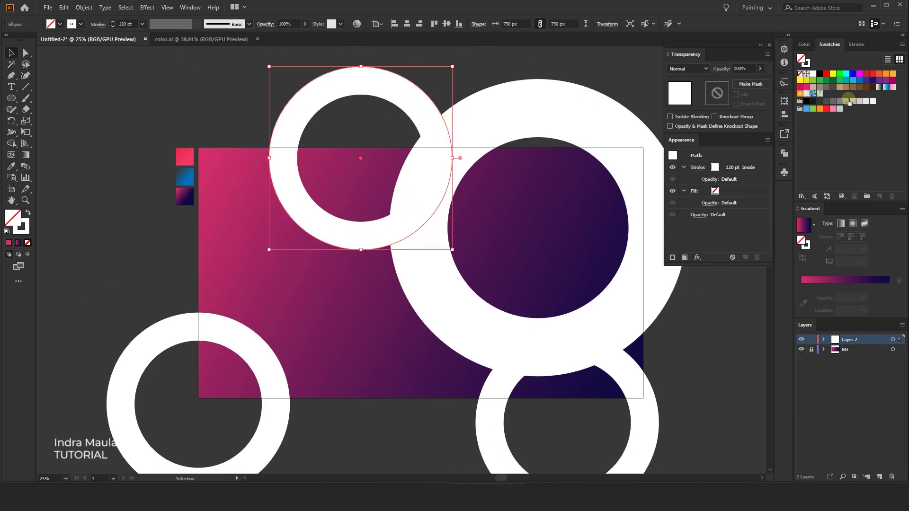
Step: Give the upper-left ring copy no fill and a grey stroke
left_click(849, 102)
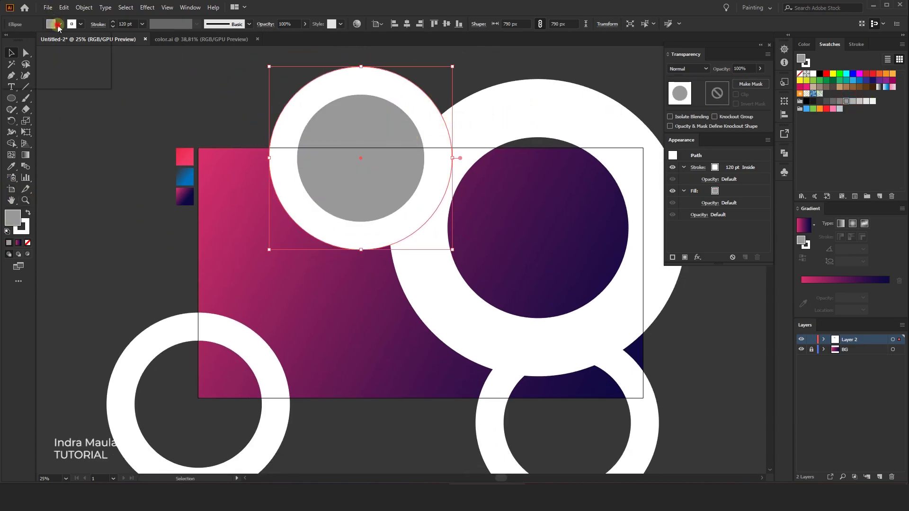
left_click(59, 28)
left_click(8, 38)
left_click(47, 220)
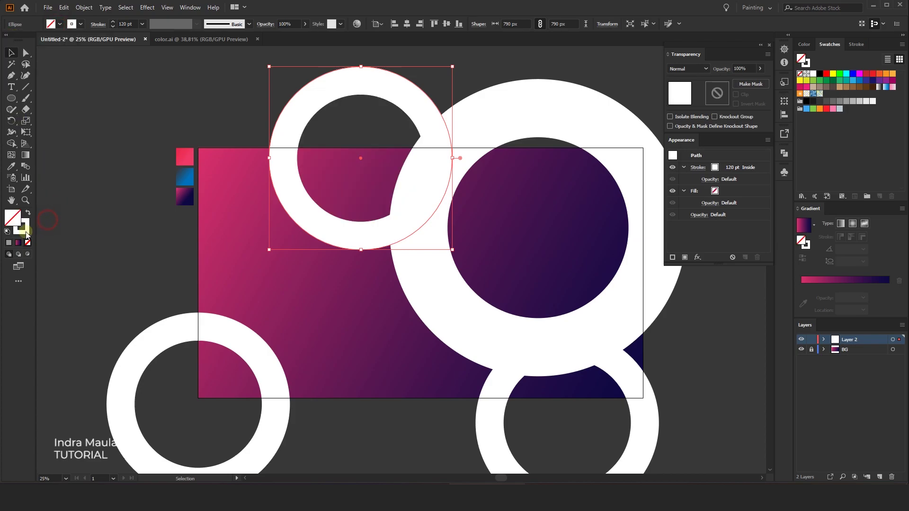
left_click(24, 228)
left_click(850, 102)
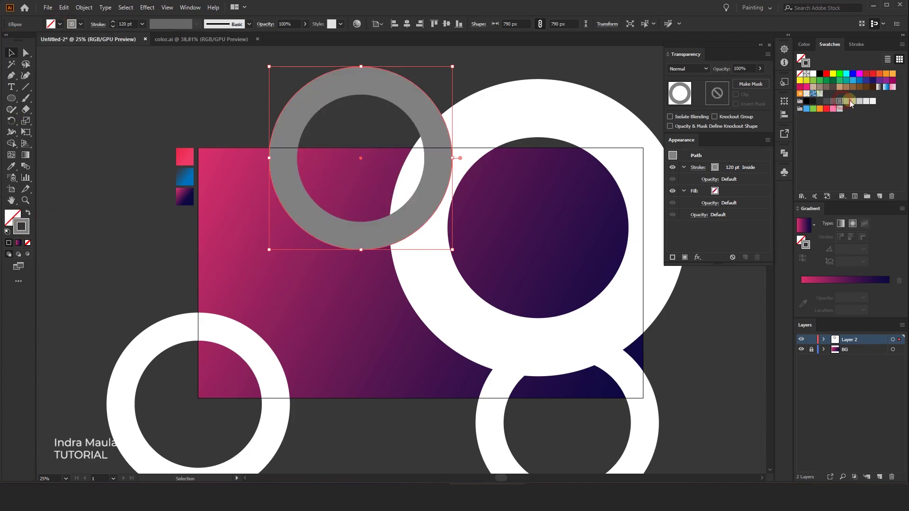
Step: Bring the large white ring to the front with Arrange > Bring to Front
left_click(501, 65)
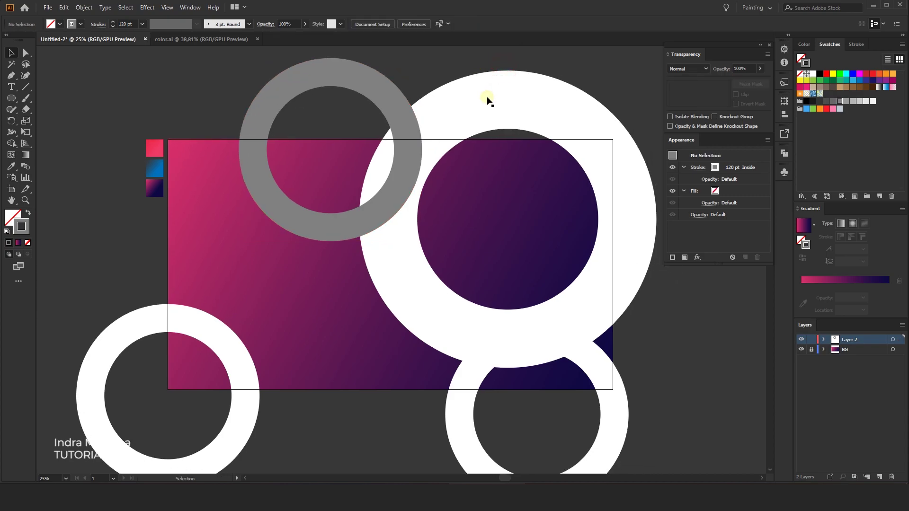
right_click(488, 98)
left_click(611, 268)
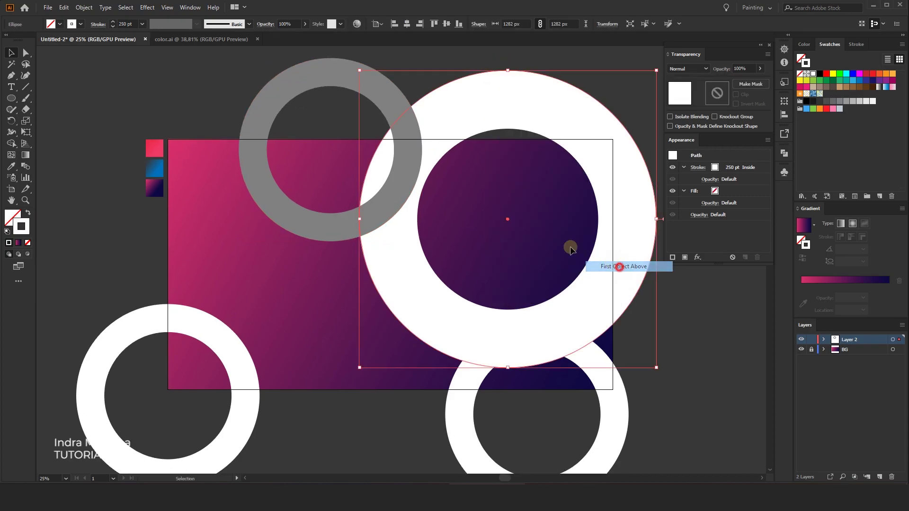
right_click(433, 118)
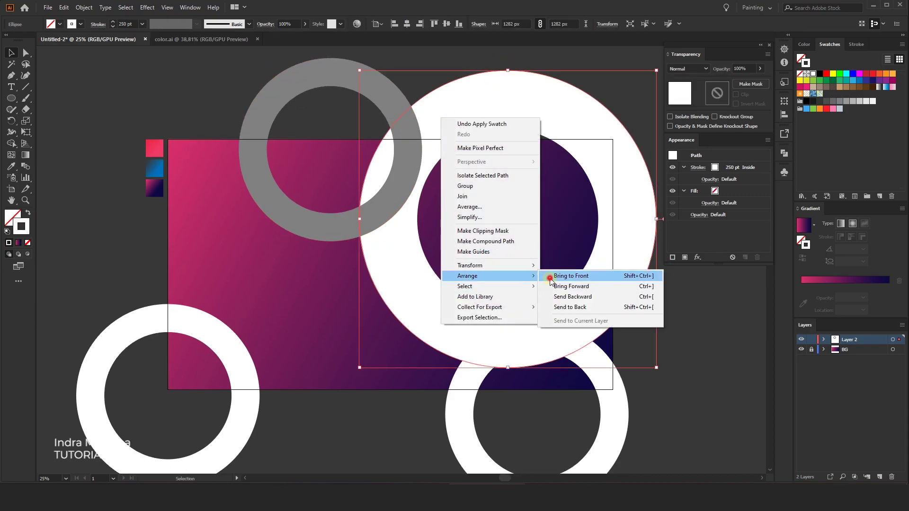
left_click(548, 276)
left_click_drag(436, 341, 409, 315)
left_click(672, 441)
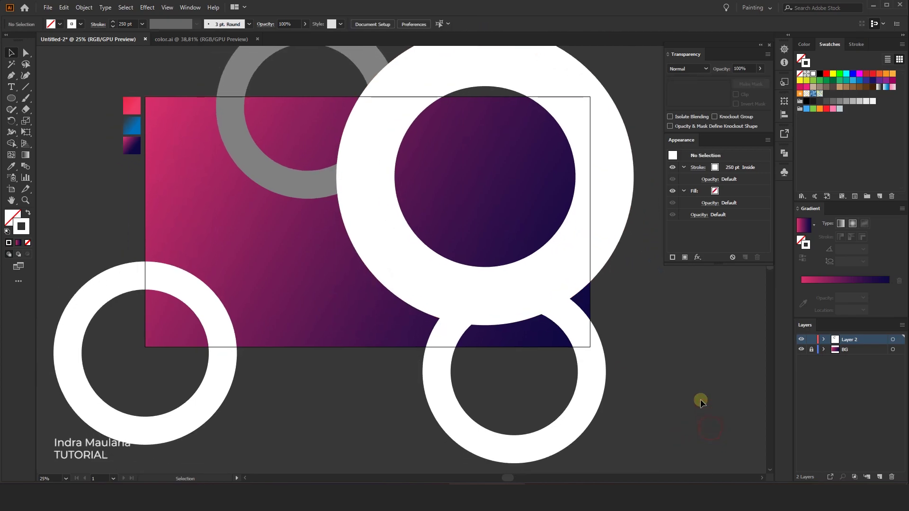
left_click(331, 184)
Step: Set the grey ring's stroke weight to 150 pt
scroll(288, 248, "up", 3)
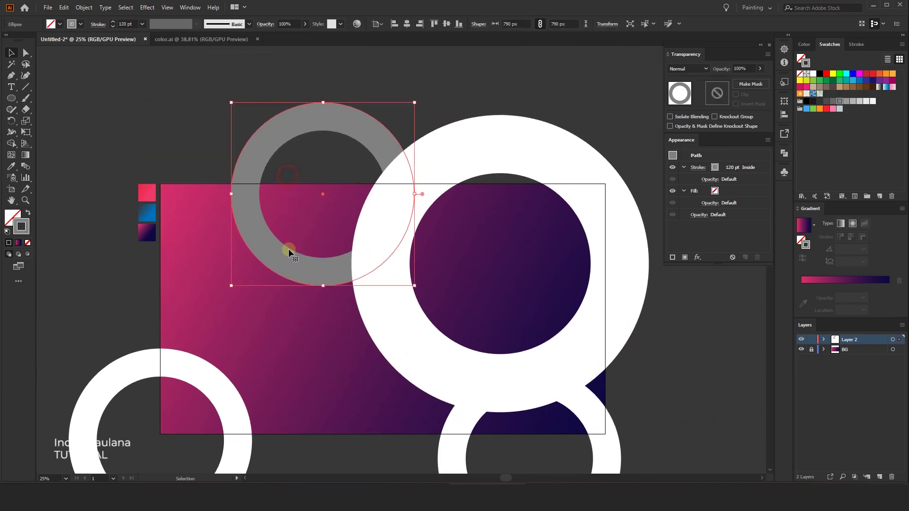
left_click(132, 25)
type("50")
key("Return")
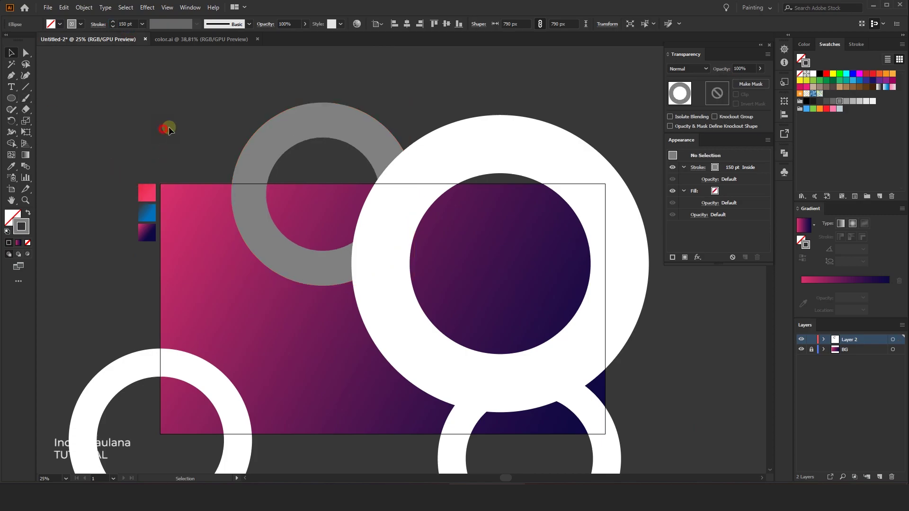
left_click(166, 128)
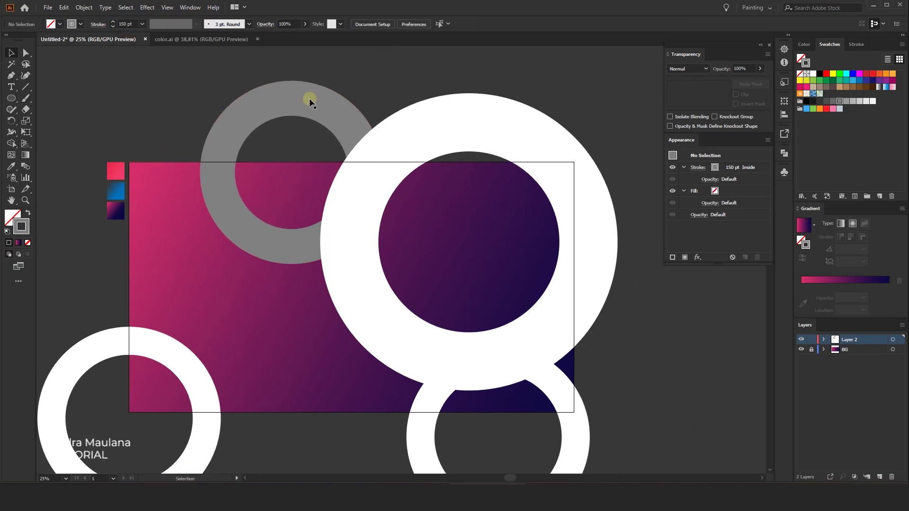
Step: Move the grey ring up-left and scale it to about 884 px near the background's top
left_click(308, 98)
left_click_drag(317, 98, 322, 90)
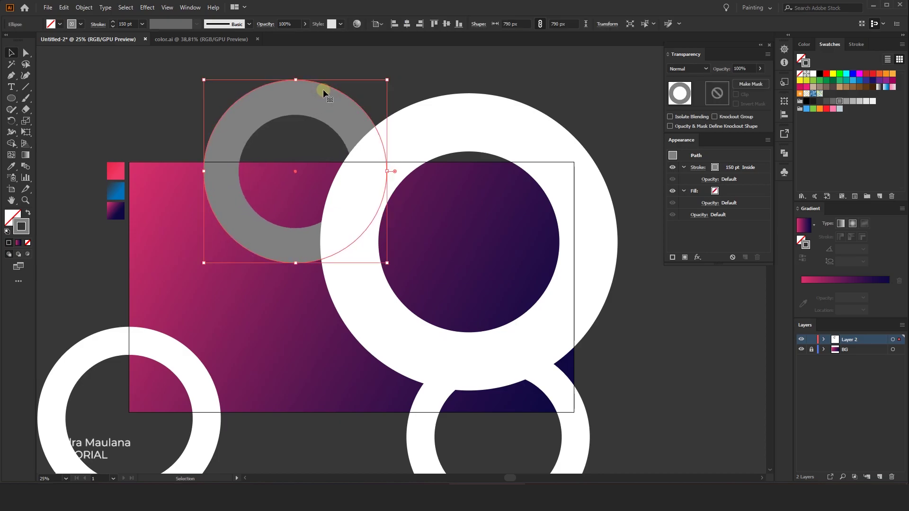
left_click_drag(322, 90, 323, 86)
left_click_drag(388, 76, 399, 65)
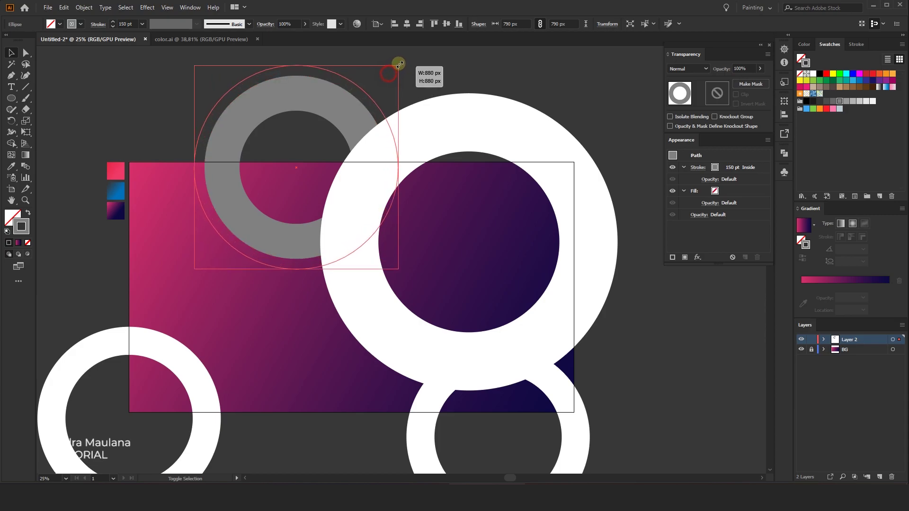
left_click_drag(364, 90, 361, 87)
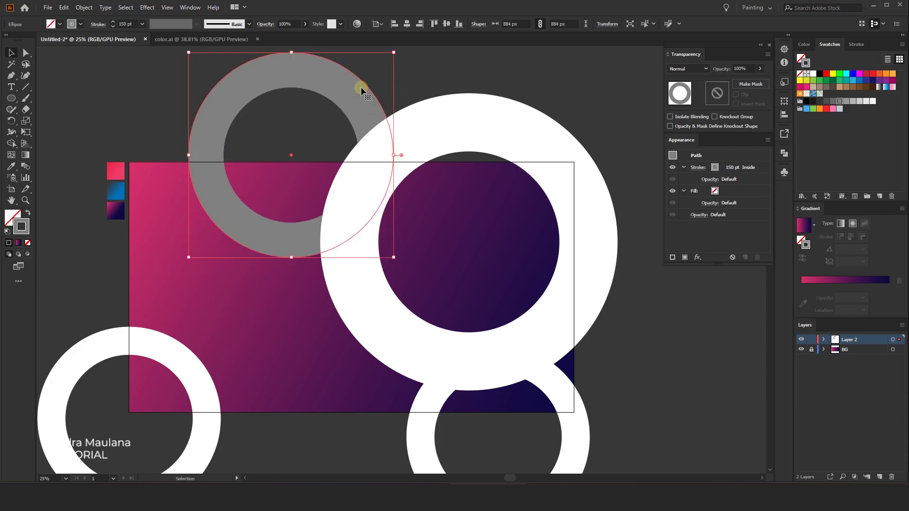
scroll(358, 94, "down", 2)
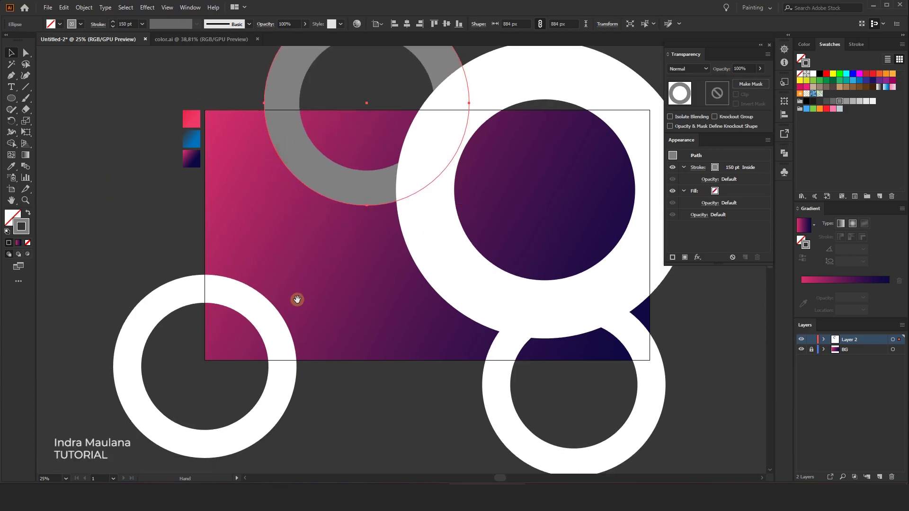
left_click(284, 315)
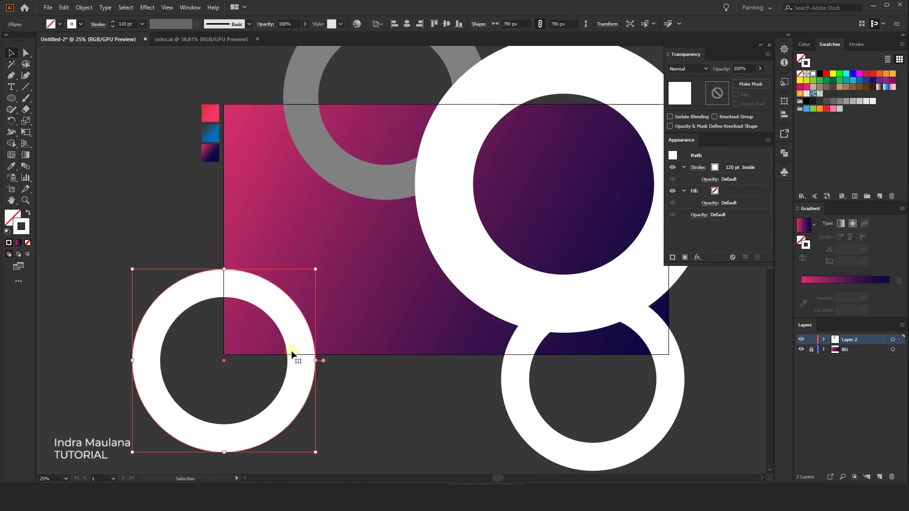
Step: Duplicate the bottom-left ring onto the background and colour its band dark grey
mouse_move(291, 350)
left_mouse_down()
mouse_move(270, 363)
mouse_move(335, 247)
mouse_move(338, 263)
left_mouse_up()
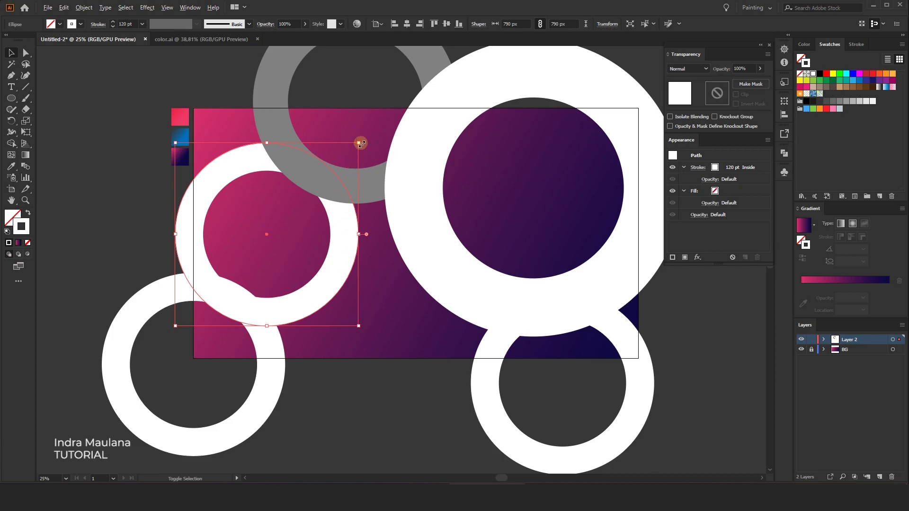
left_click_drag(360, 143, 359, 148)
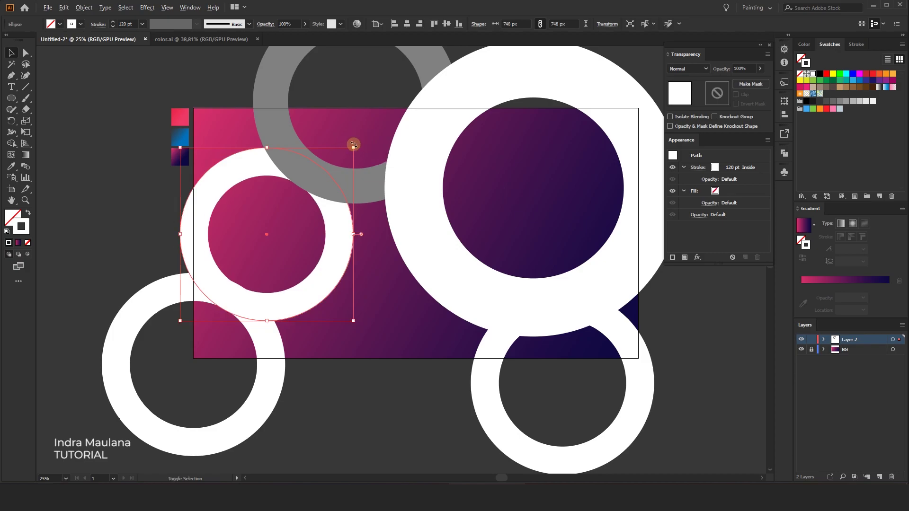
left_click_drag(354, 147, 352, 149)
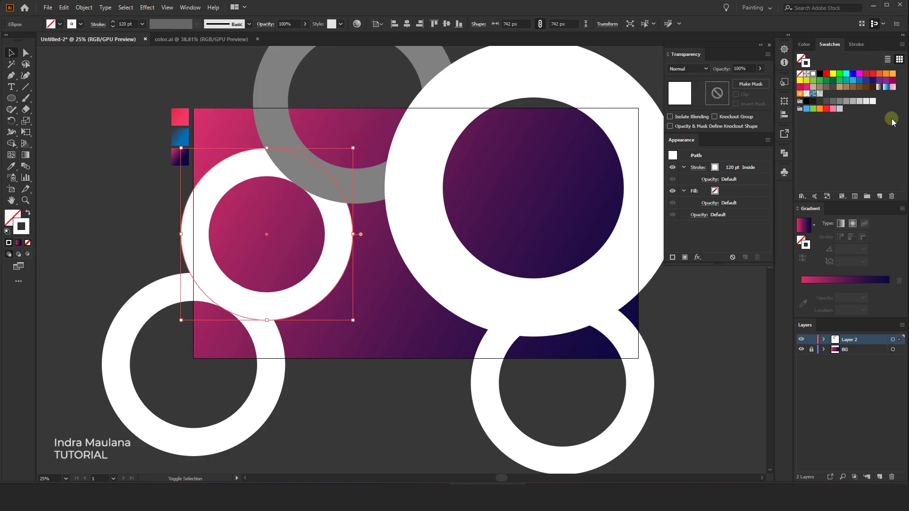
left_click(827, 102)
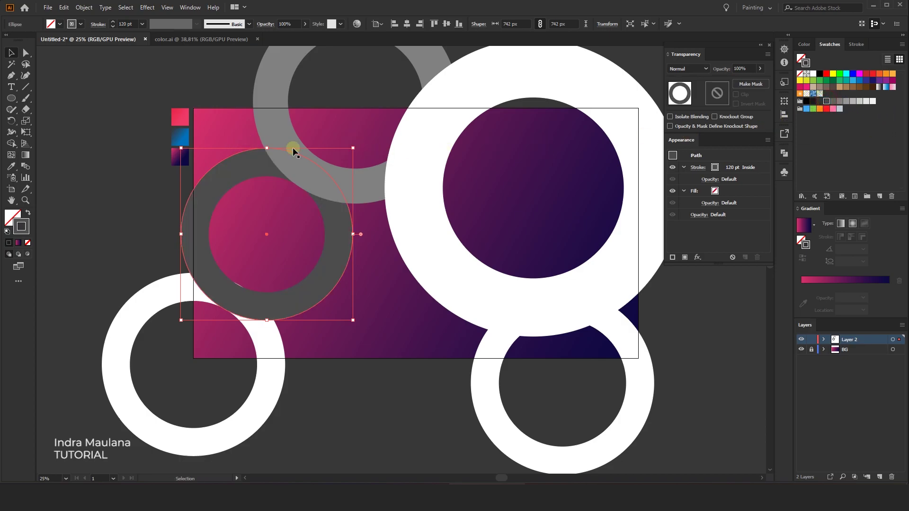
Step: Shrink the dark grey ring to 634 px and nudge it up and left
left_click_drag(353, 149, 349, 154)
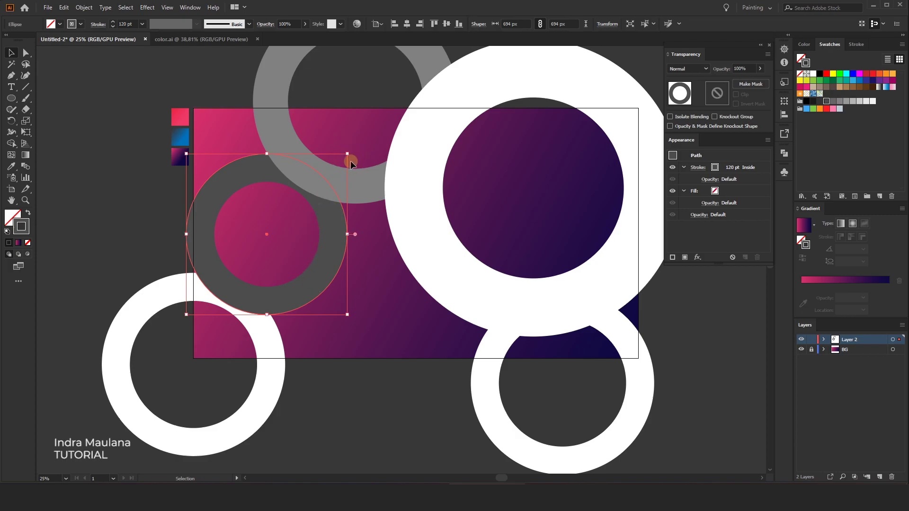
left_click_drag(348, 151, 336, 161)
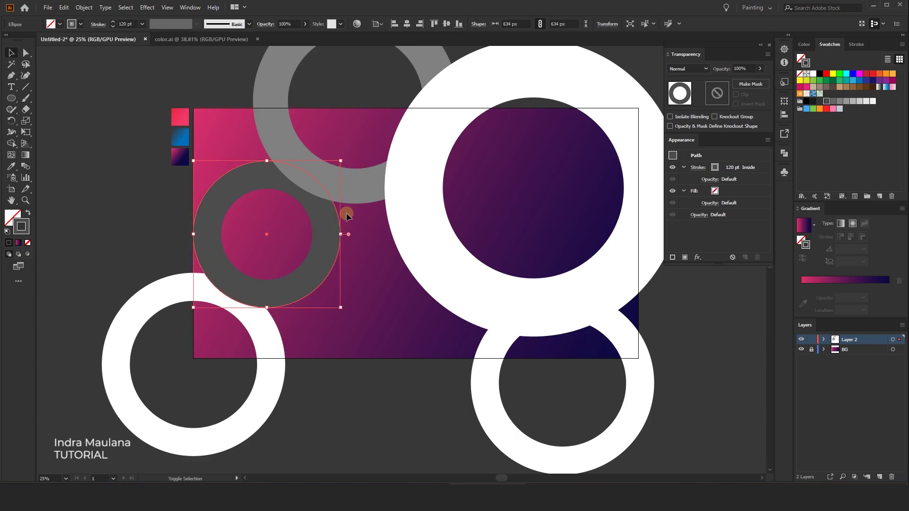
key("Left")
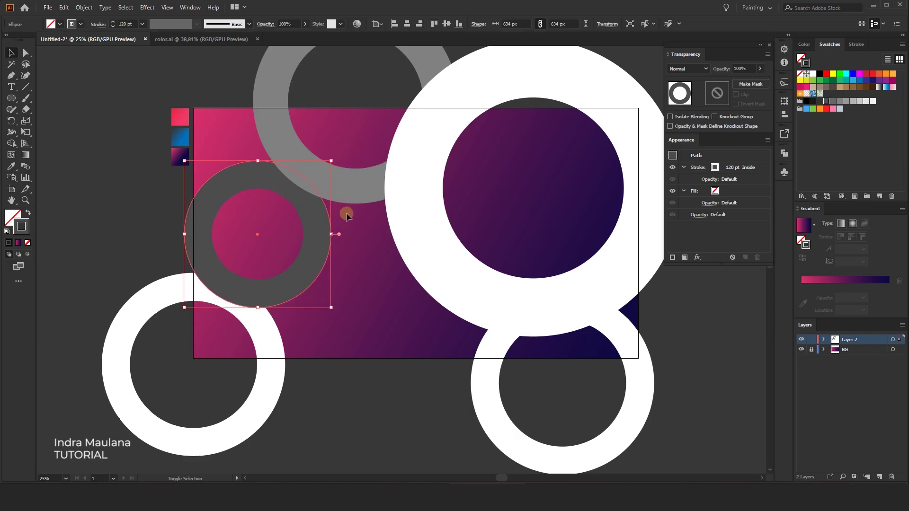
key("Up")
key("Up")
key("Up")
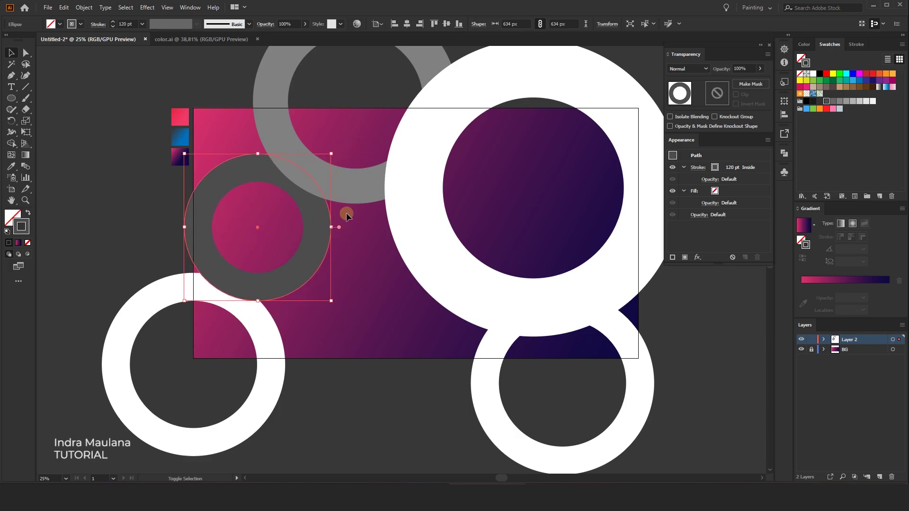
key("Left")
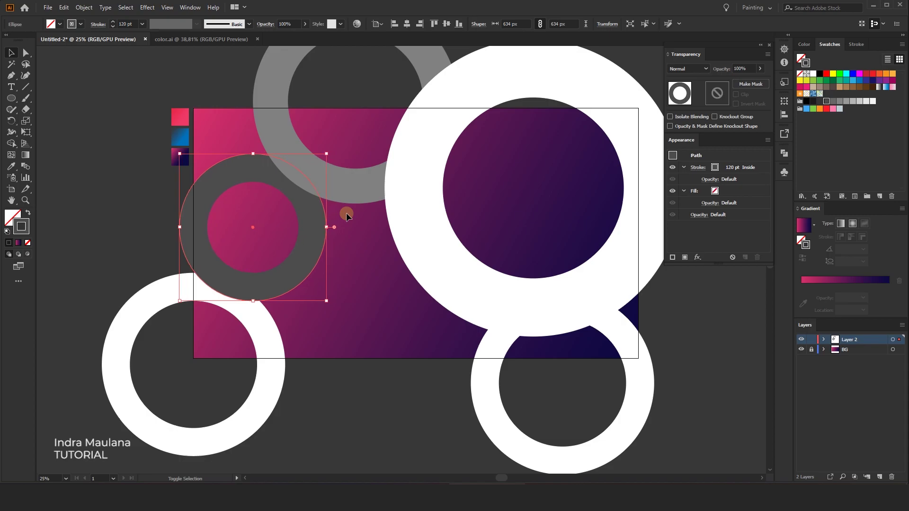
Step: Drag out a copy of the dark ring and recolour it light grey
left_click(126, 187)
left_click_drag(128, 197, 137, 229)
left_click(305, 253)
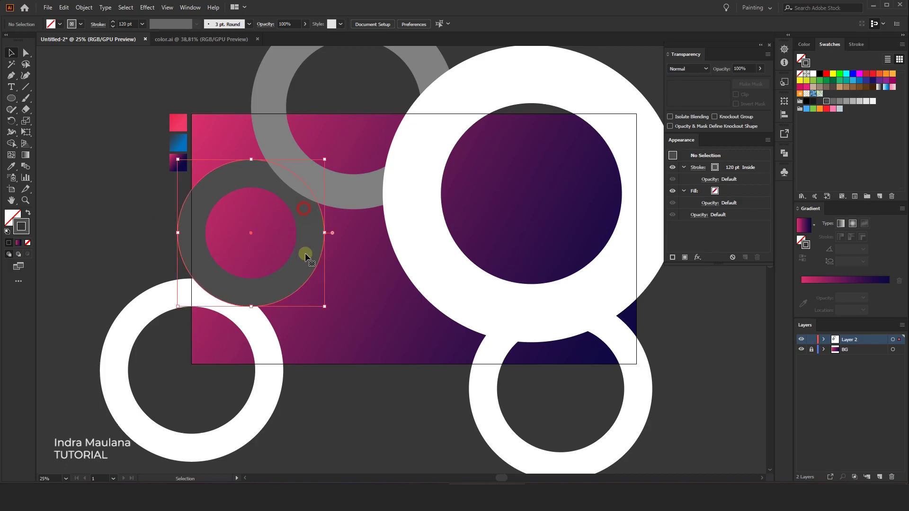
mouse_move(304, 253)
left_mouse_down()
mouse_move(317, 294)
mouse_move(283, 165)
left_mouse_up()
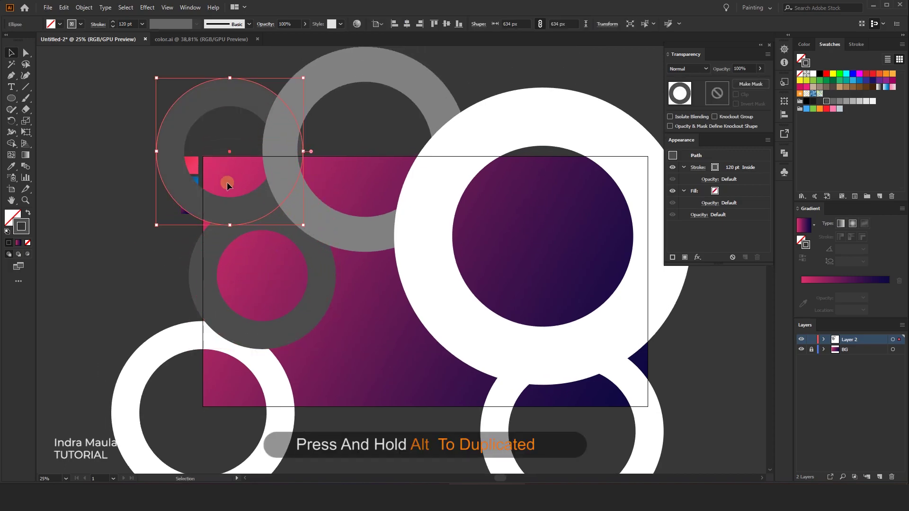
left_click(116, 28)
type("104")
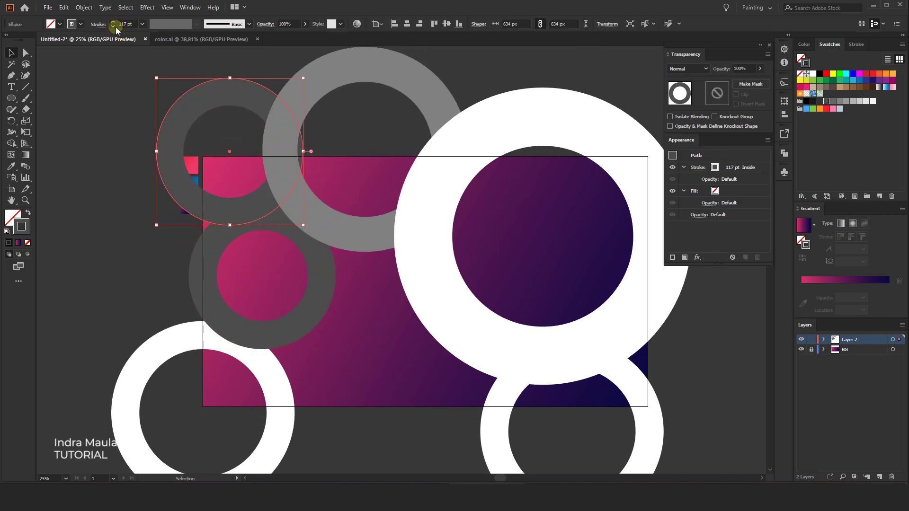
left_click(839, 102)
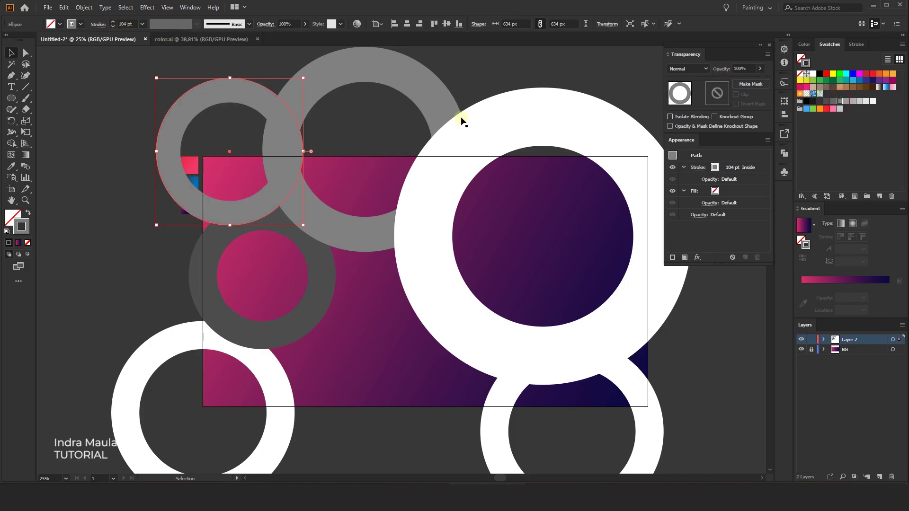
left_click(846, 101)
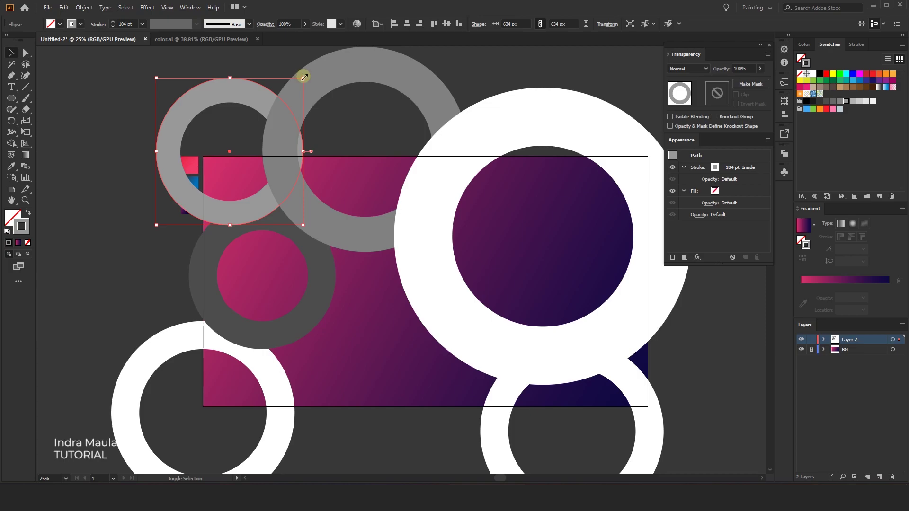
Step: Shrink the light grey ring, thin its band to 77 pt, and move it down-right
left_click_drag(304, 77, 288, 94)
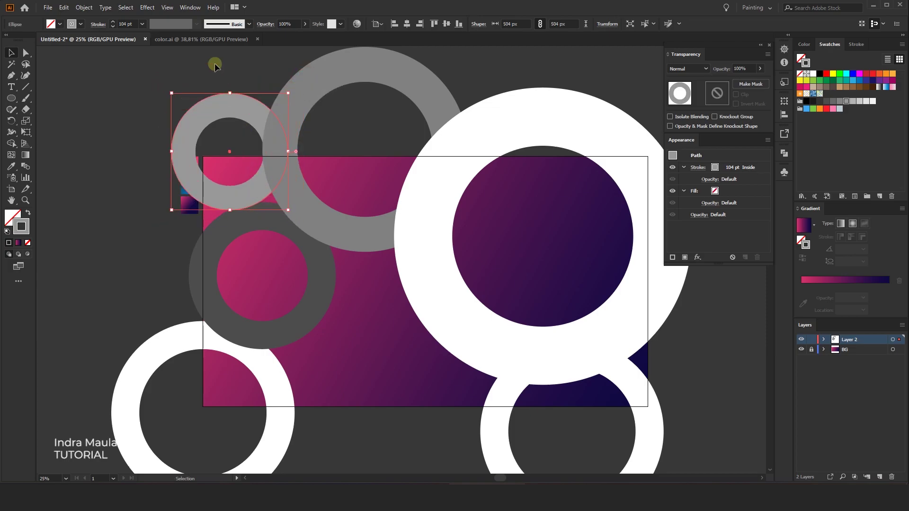
left_click(114, 24)
left_click(113, 23)
left_click(114, 23)
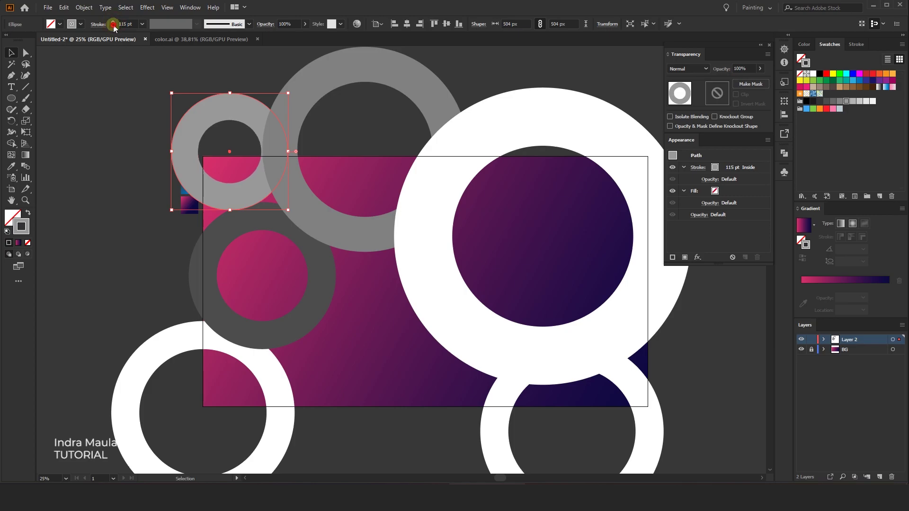
left_click(114, 27)
left_click(114, 26)
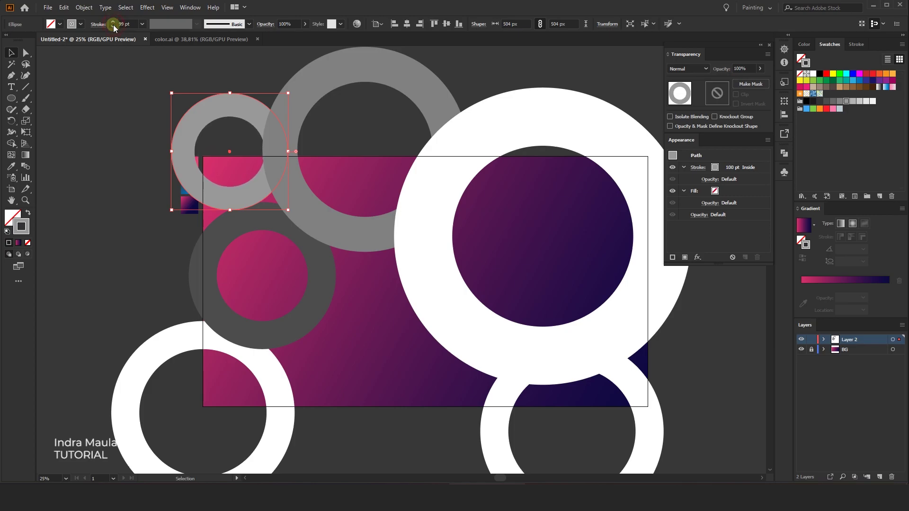
left_click(113, 26)
left_click(113, 27)
left_click(114, 26)
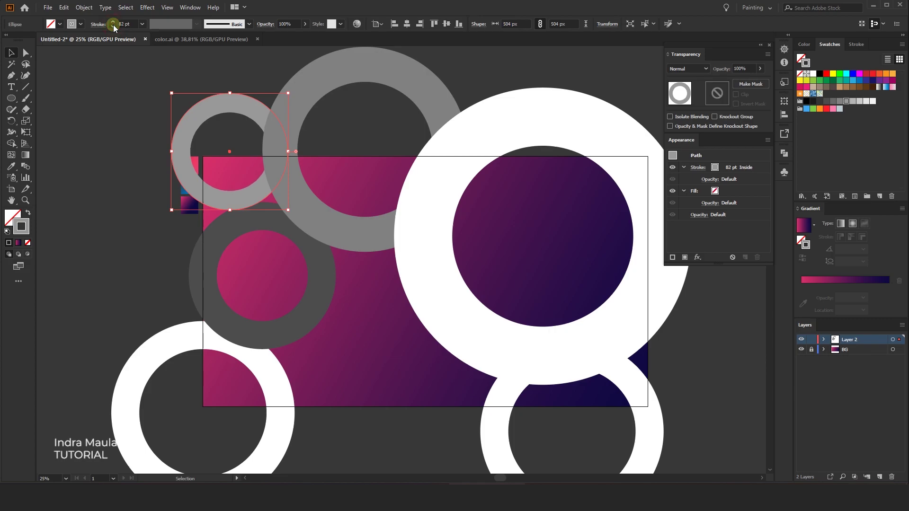
left_click_drag(209, 106, 230, 124)
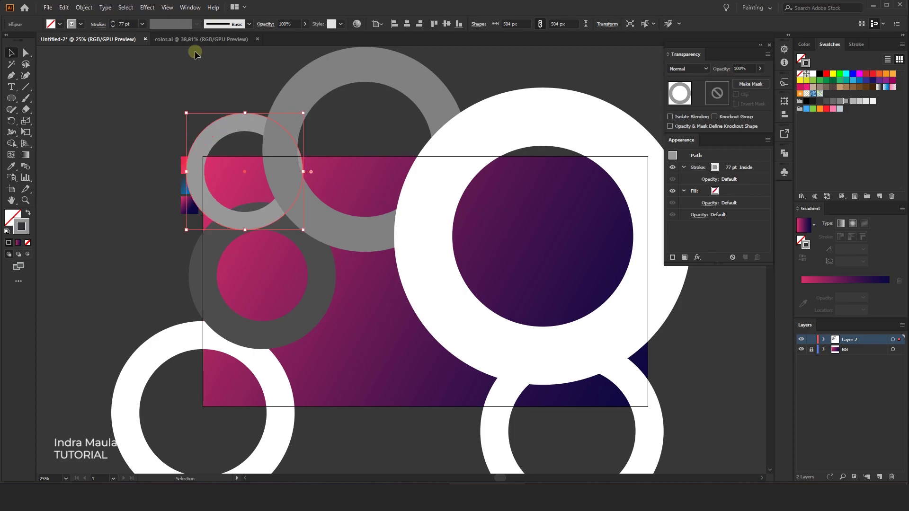
left_click_drag(303, 113, 290, 132)
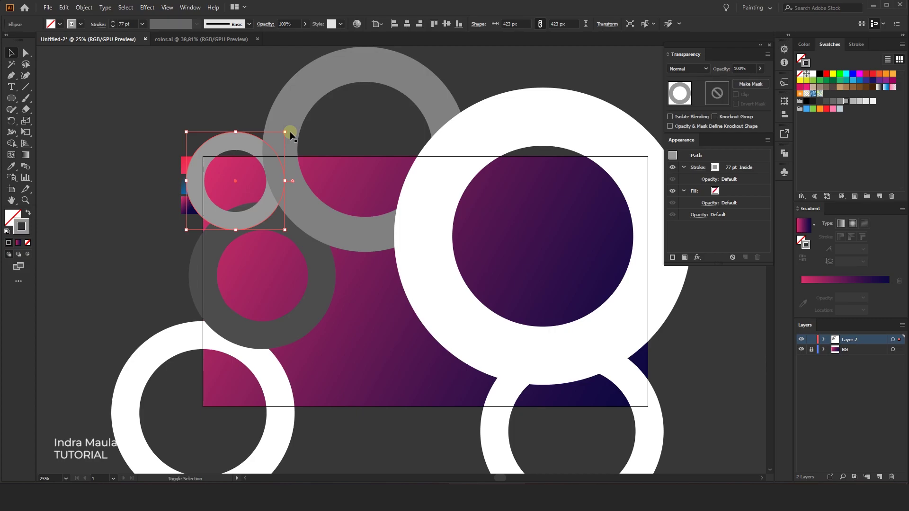
Step: Shrink the light grey ring to about 382 px and nudge it onto the top-left corner
key("shift+Left")
key("shift+Left")
key("shift+Left")
key("shift+Right")
key("shift+Right")
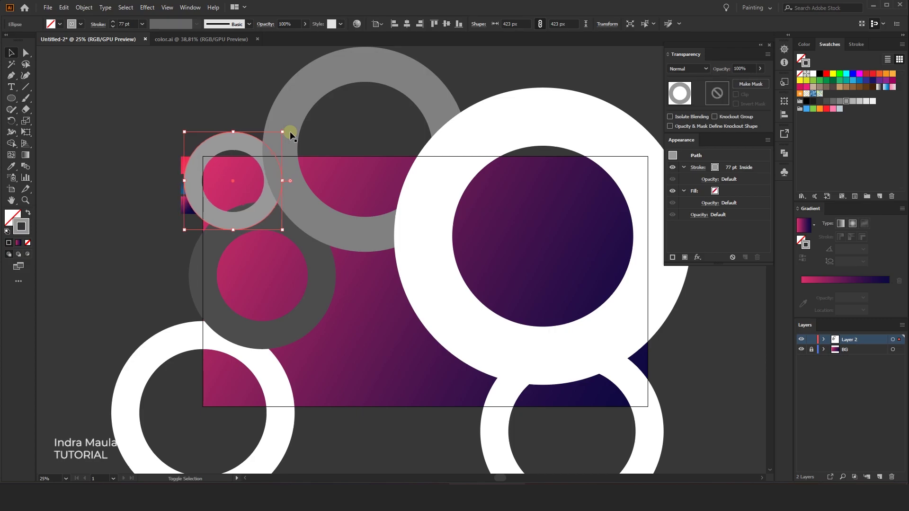
key("shift+Down")
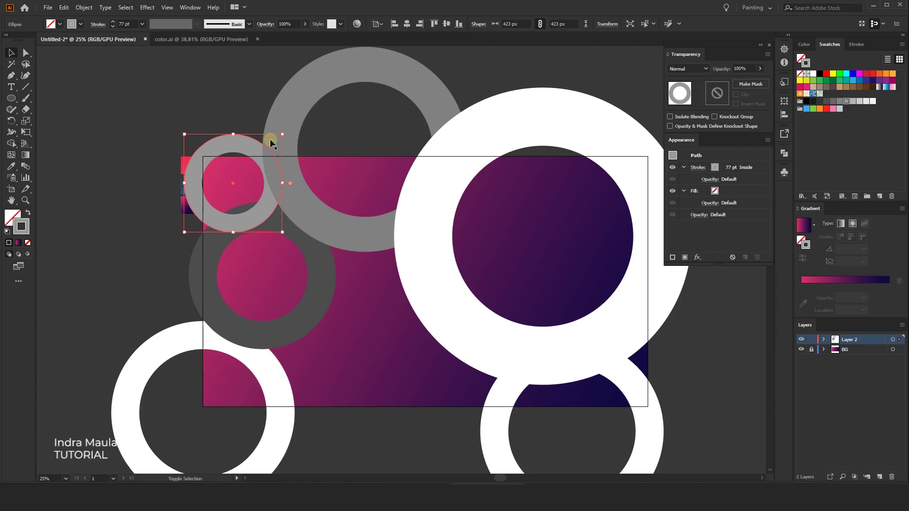
key("shift+Down")
key("shift+Down")
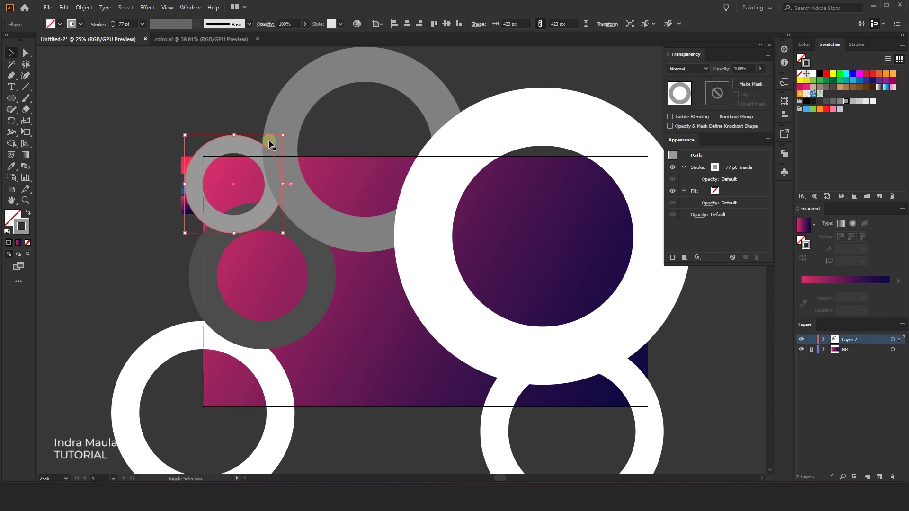
left_click_drag(283, 135, 276, 145)
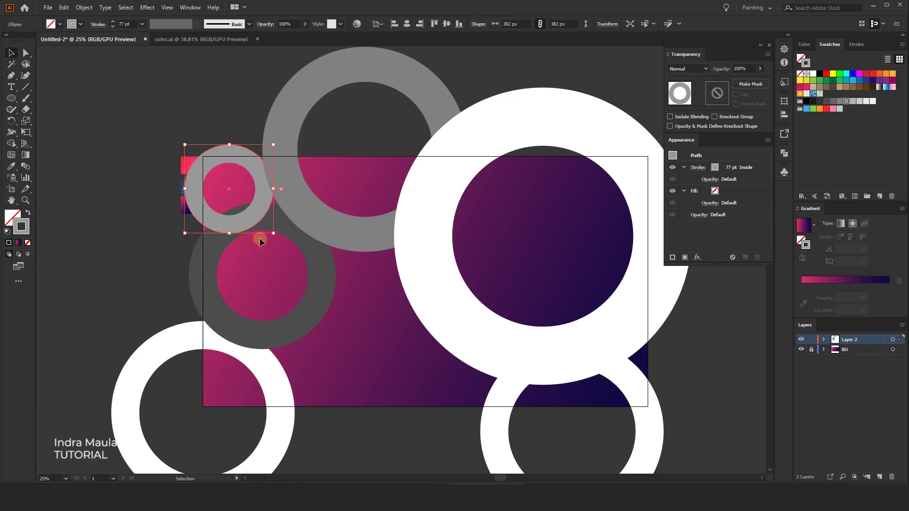
key("shift+Down")
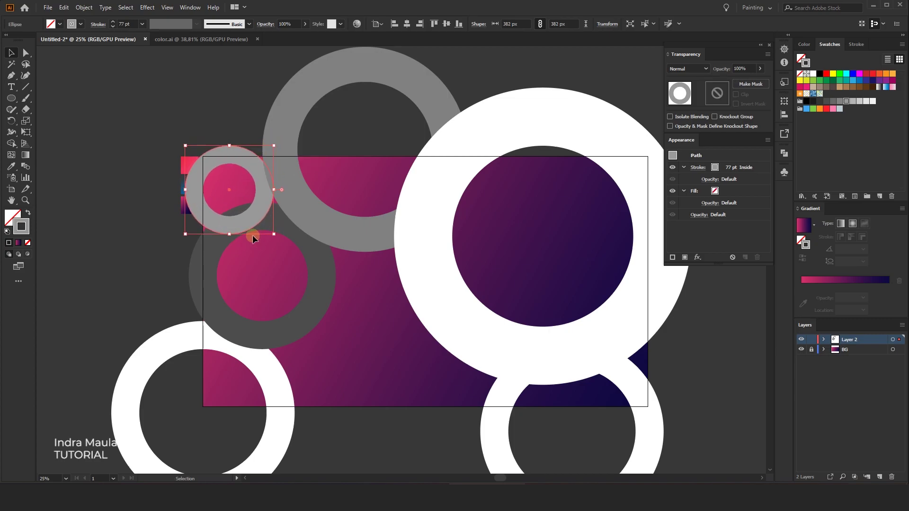
key("shift+Down")
key("Down")
key("Right")
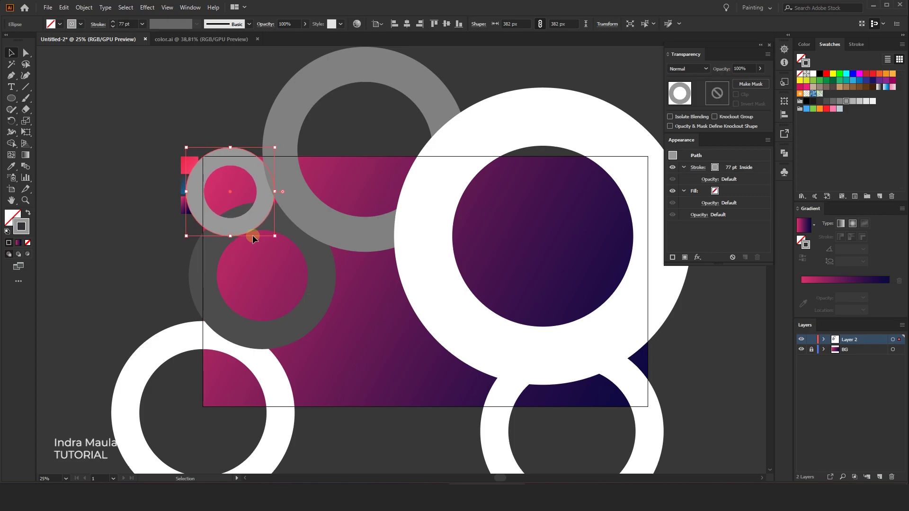
left_click_drag(184, 258, 174, 245)
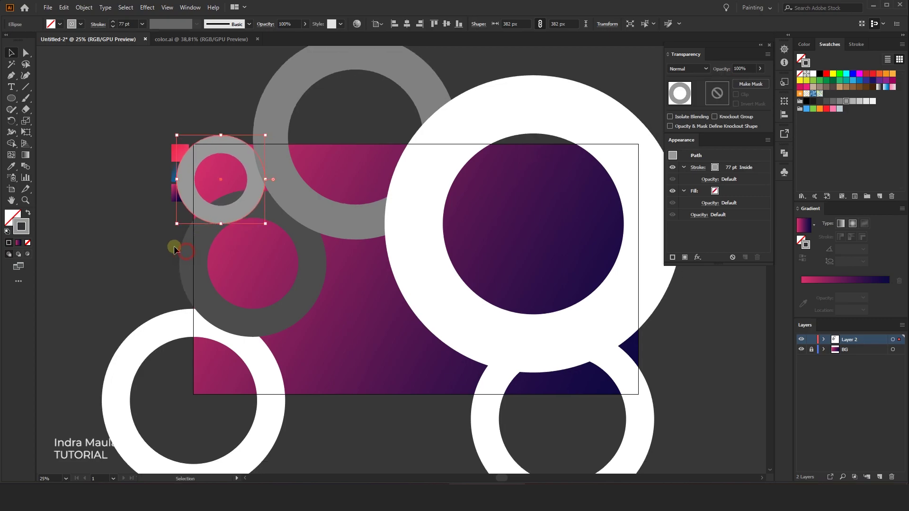
Step: Duplicate the dark grey ring lower on the background and bring it in front of the white ring
left_click(142, 237)
scroll(146, 248, "down", 2)
scroll(146, 249, "right", 1)
scroll(138, 244, "down", 1)
scroll(138, 244, "right", 2)
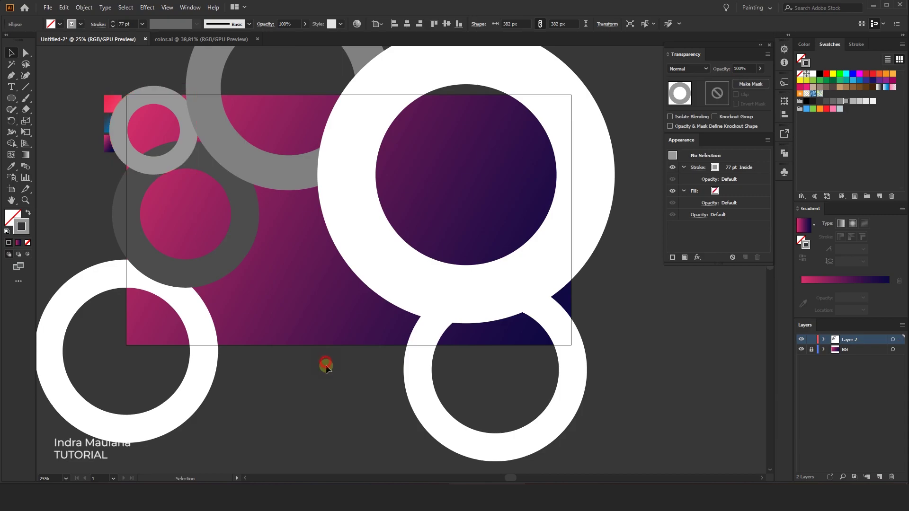
scroll(326, 364, "up", 1)
left_click_drag(237, 261, 400, 368)
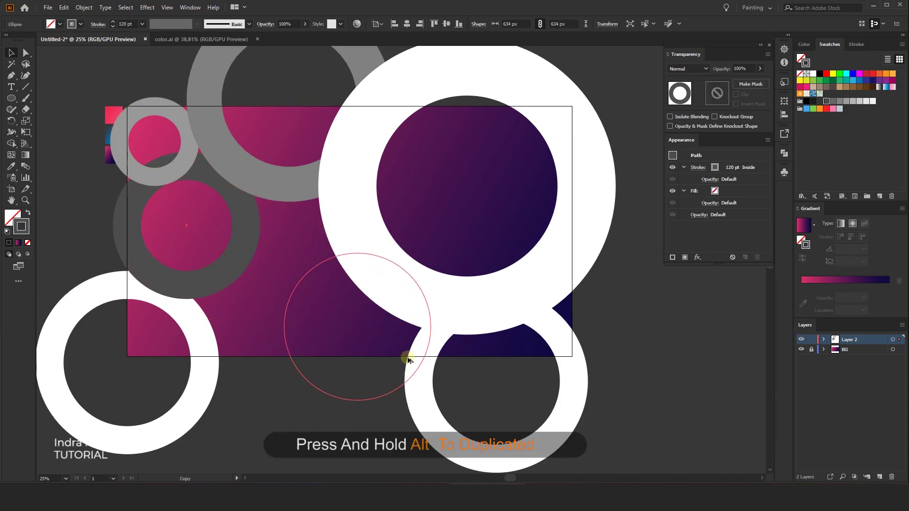
left_click_drag(400, 368, 409, 361)
right_click(388, 382)
mouse_move(414, 325)
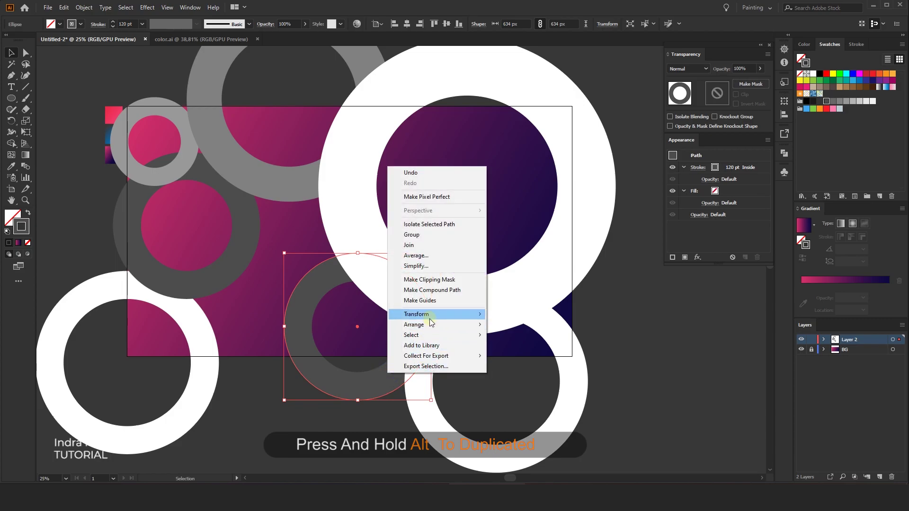
left_click(506, 326)
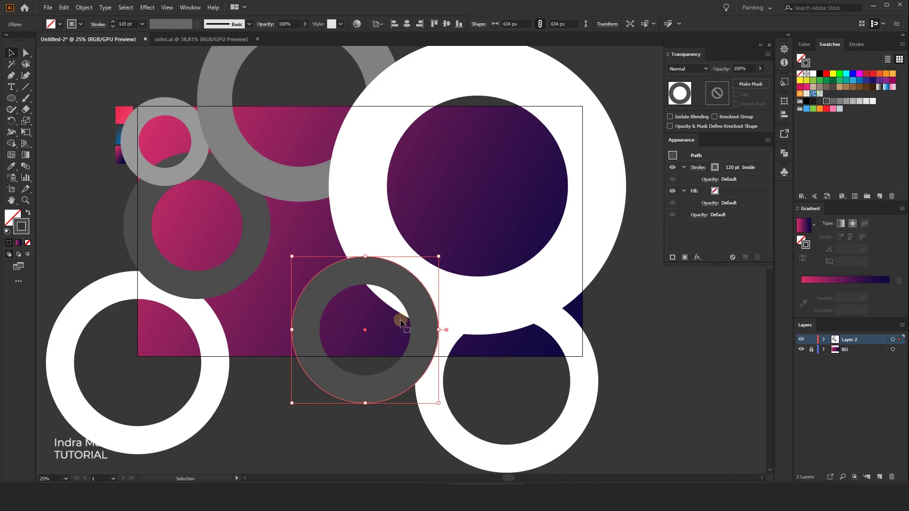
left_click(400, 322)
Step: Copy the small grey ring lower down, shrink it, and thin its band
left_click(209, 164)
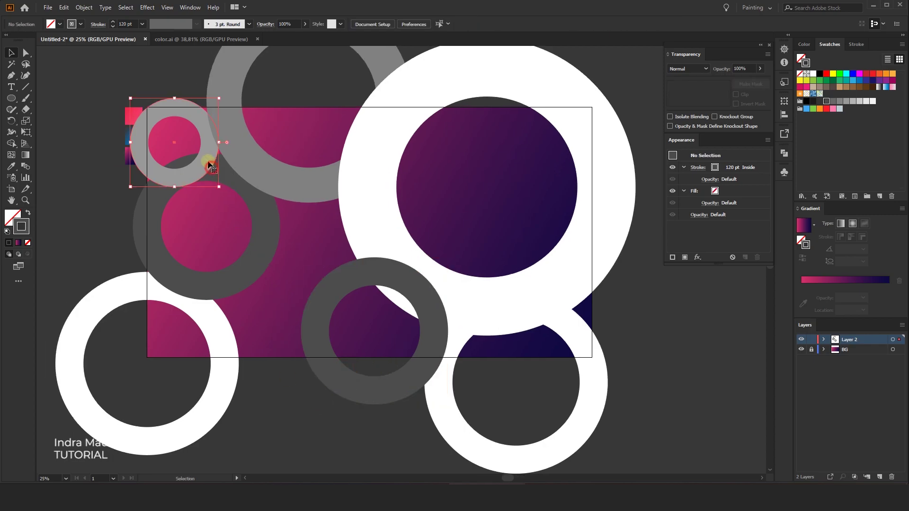
left_click_drag(208, 163, 311, 306)
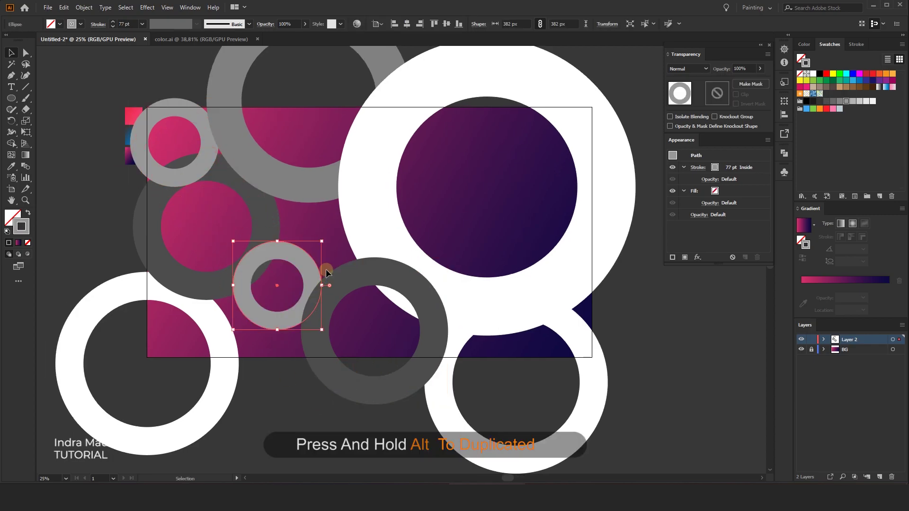
left_click_drag(321, 241, 310, 252)
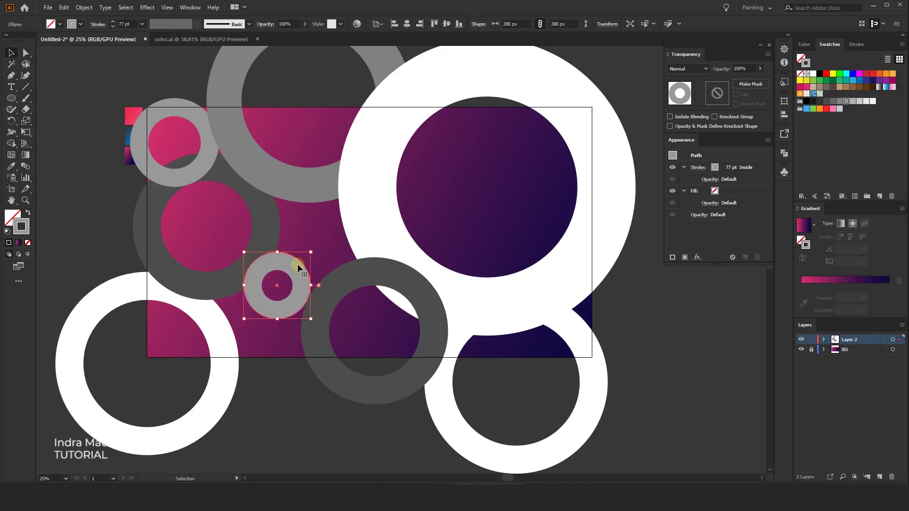
left_click(112, 26)
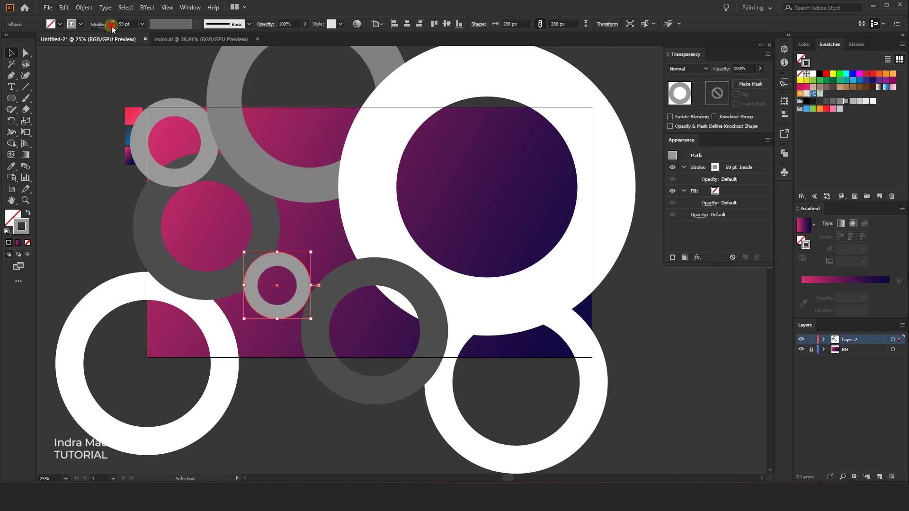
left_click(112, 27)
left_click(112, 26)
left_click(112, 27)
left_click(112, 27)
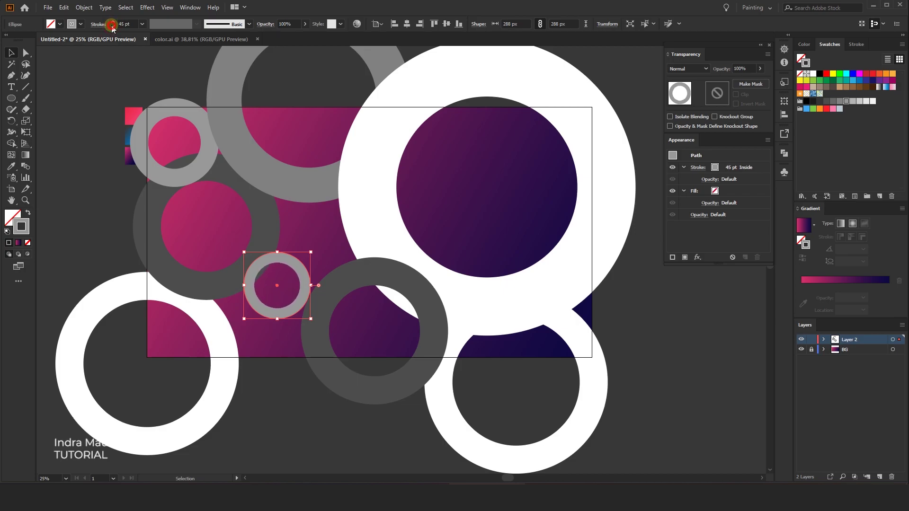
left_click(112, 27)
left_click_drag(290, 262, 333, 296)
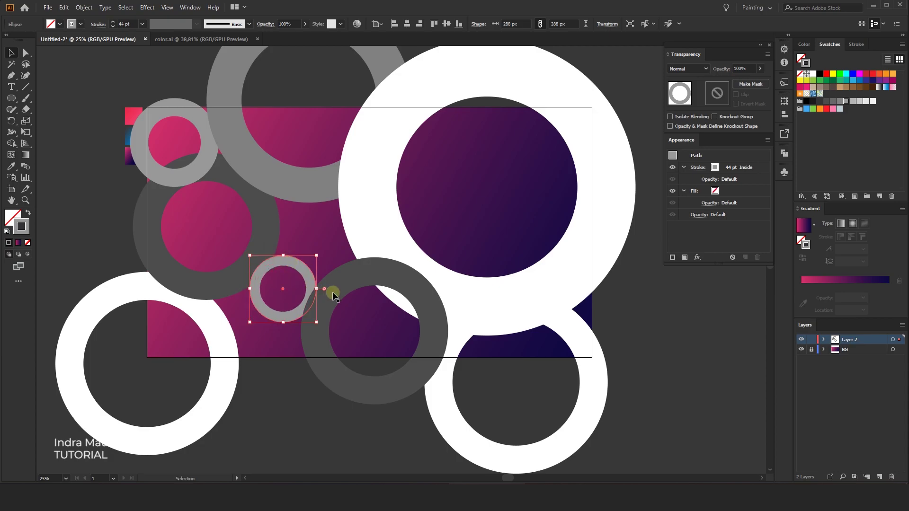
Step: Shift the dark ring right, then thicken the small ring to 58 pt and enlarge it to 288 px
left_click_drag(375, 271, 410, 274)
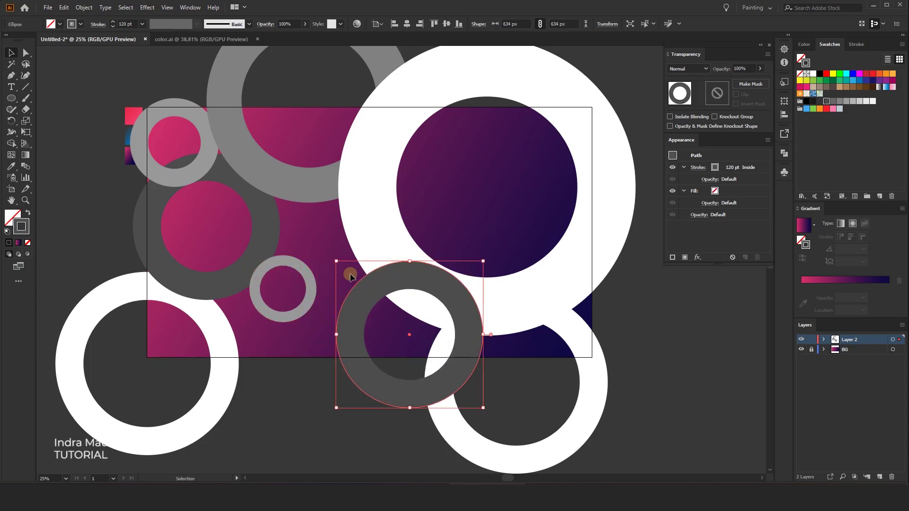
left_click(315, 275)
left_click_drag(308, 269, 321, 274)
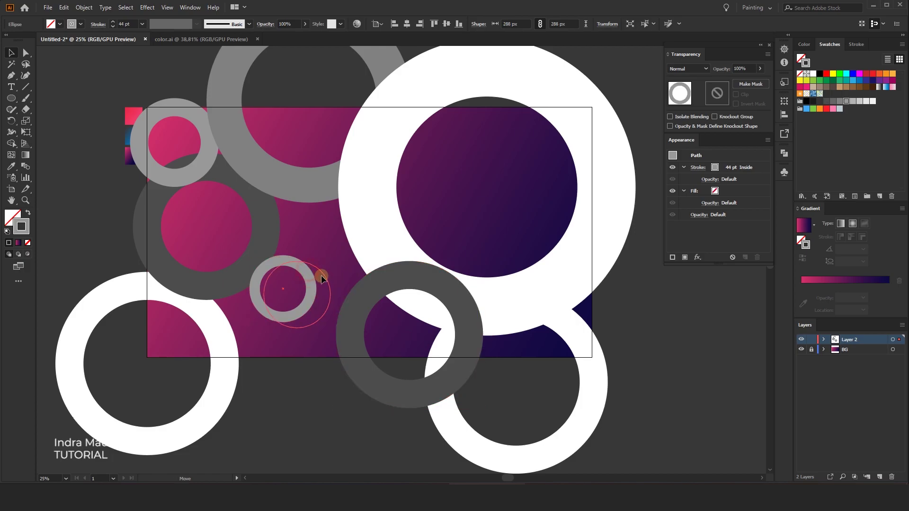
left_click(114, 24)
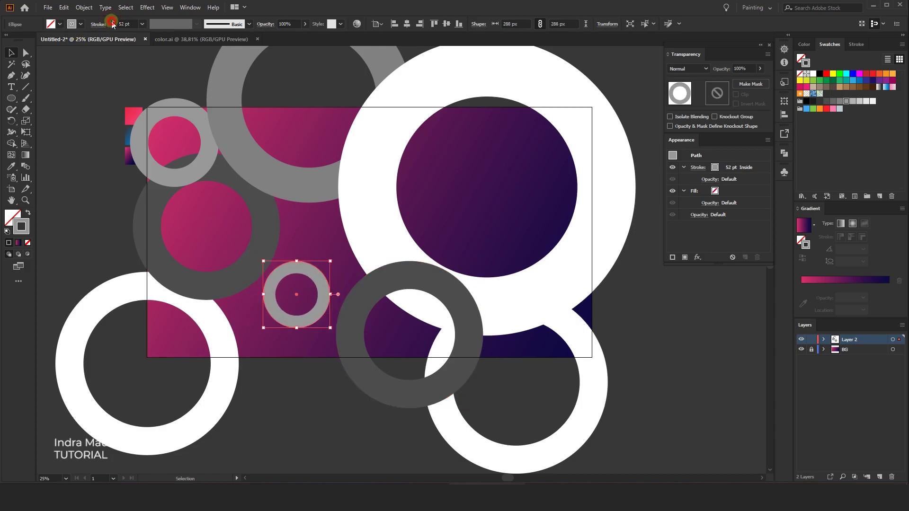
left_click(112, 21)
left_click(113, 22)
left_click(113, 22)
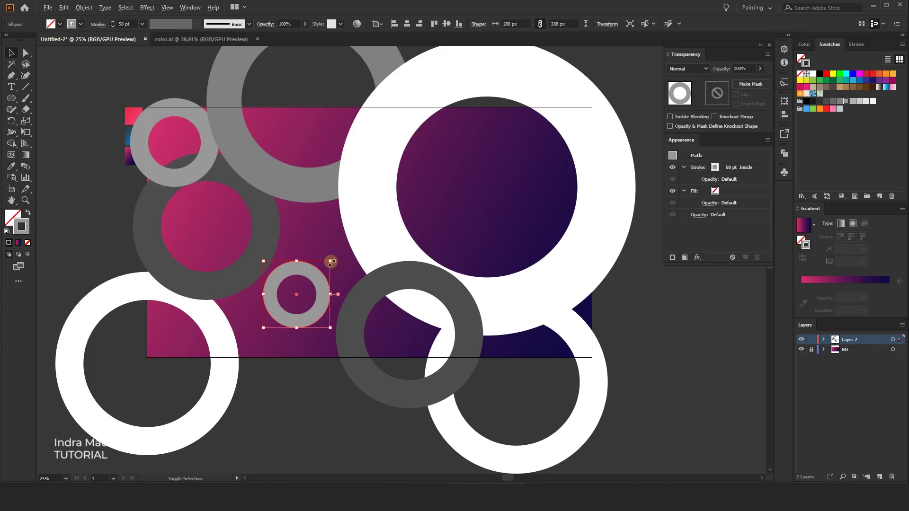
left_click_drag(331, 262, 334, 260)
left_click(306, 386)
Step: Select all rings and apply Object > Path > Outline Stroke to make them filled shapes
scroll(303, 403, "down", 3)
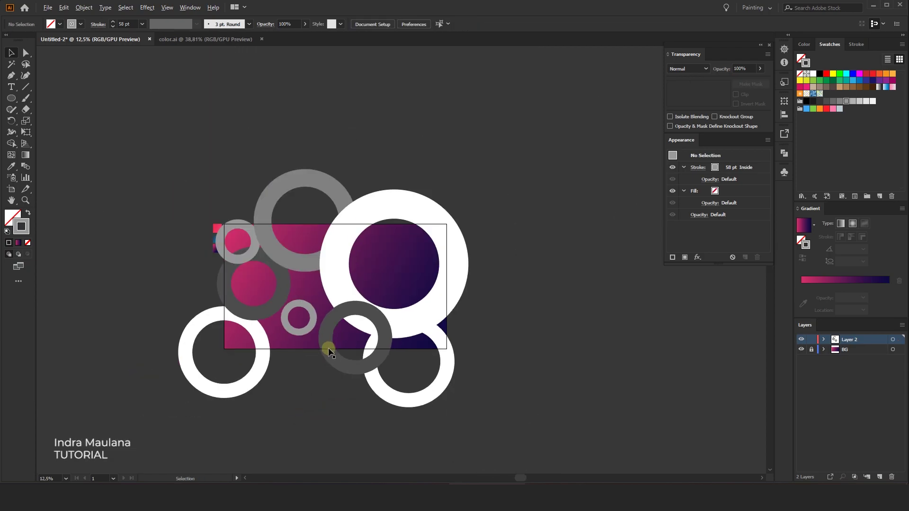
scroll(270, 377, "up", 2)
scroll(268, 373, "down", 2)
scroll(272, 367, "left", 1)
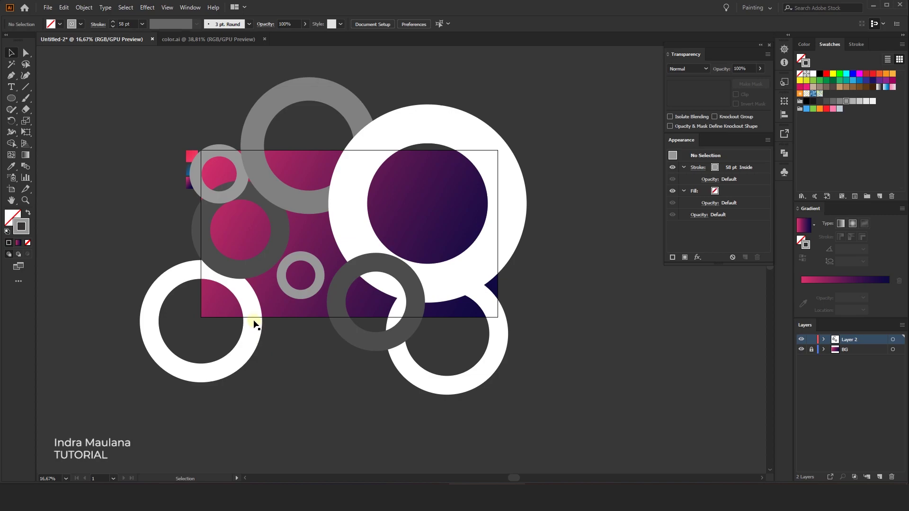
scroll(254, 324, "down", 3)
scroll(270, 316, "up", 4)
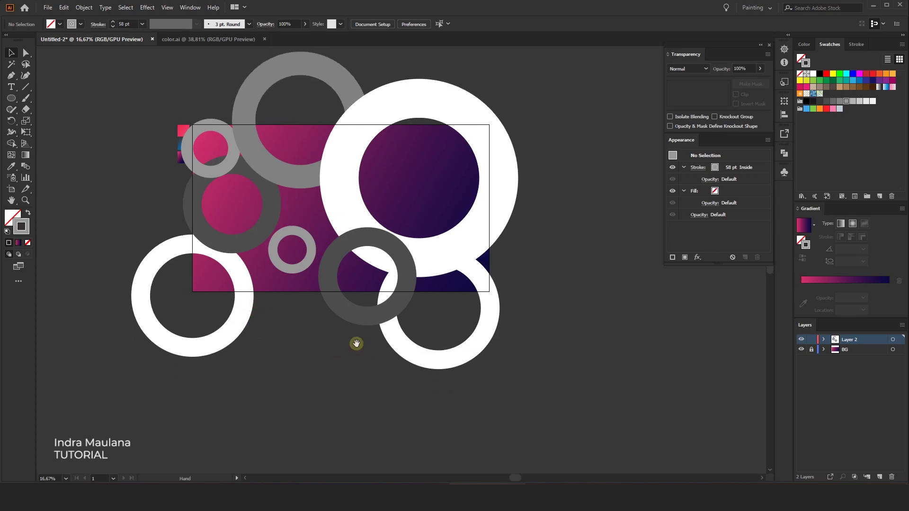
scroll(351, 325, "left", 2)
scroll(544, 284, "up", 2)
scroll(554, 289, "right", 1)
scroll(568, 298, "up", 2)
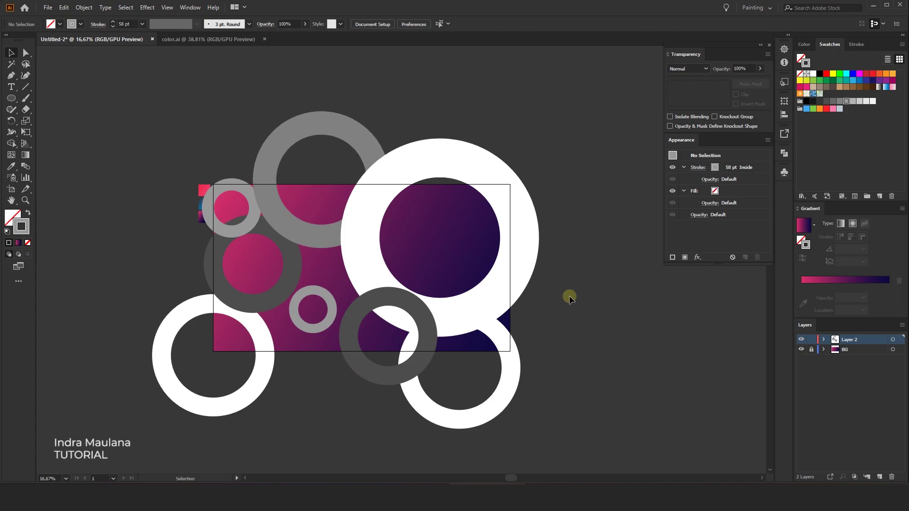
scroll(346, 258, "down", 2)
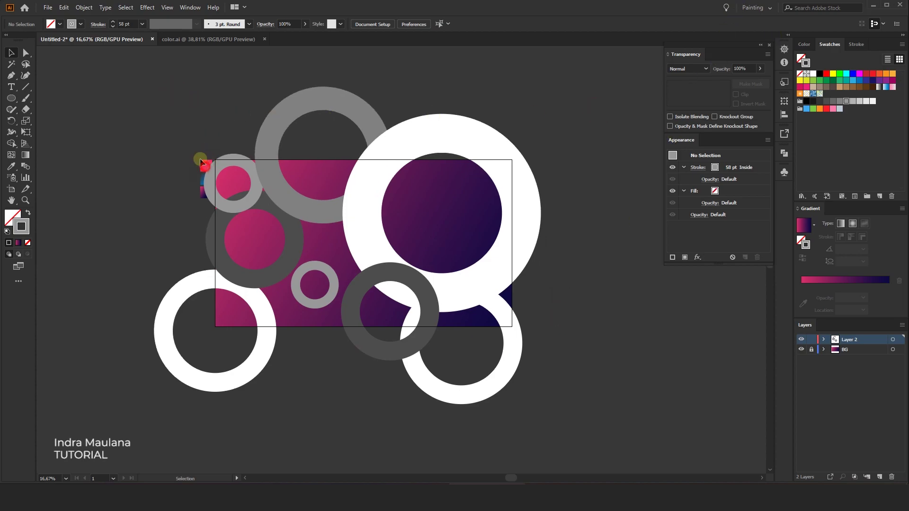
key("ctrl+a")
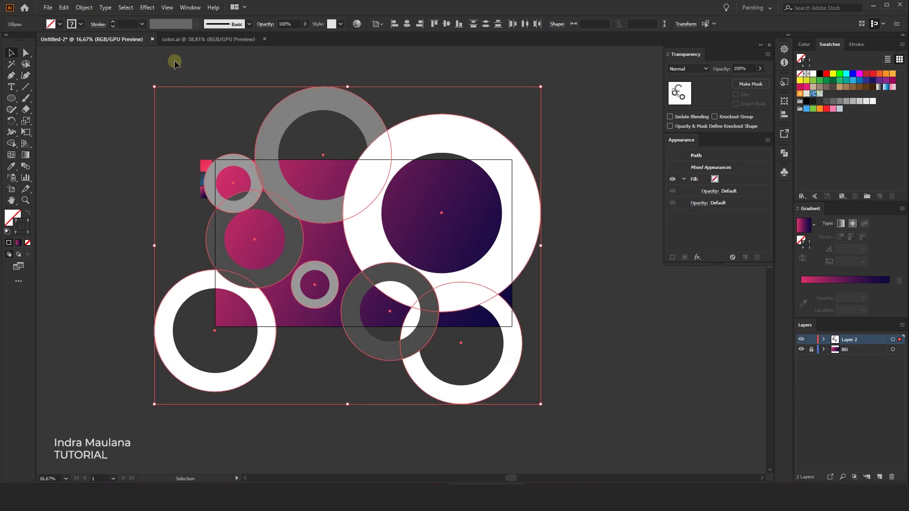
left_click(83, 7)
mouse_move(95, 233)
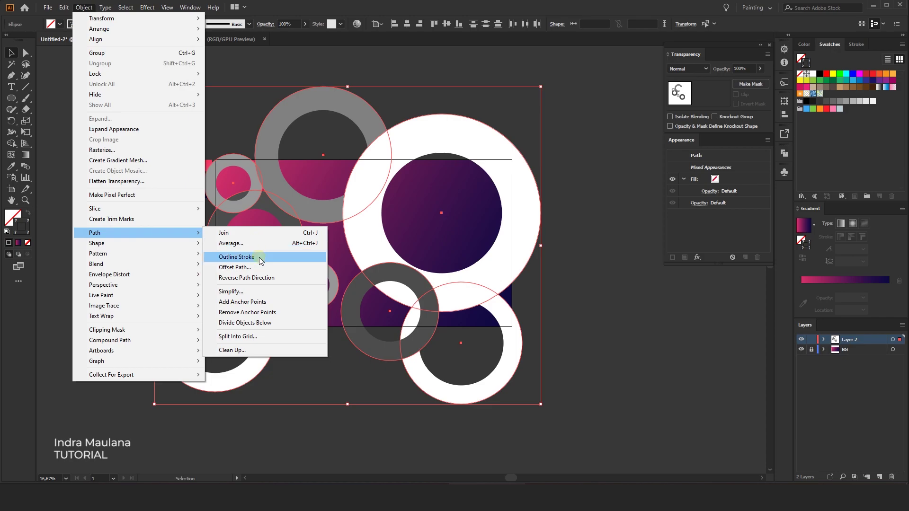
left_click(260, 257)
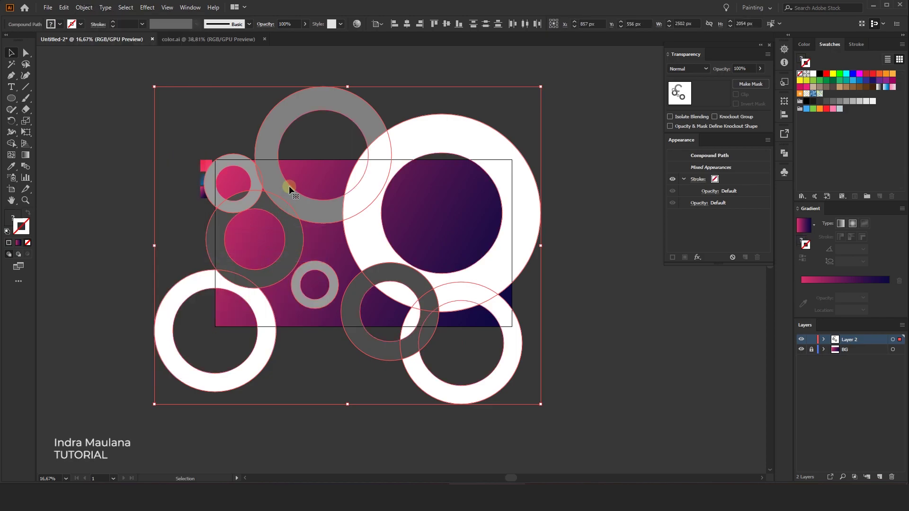
left_click(582, 257)
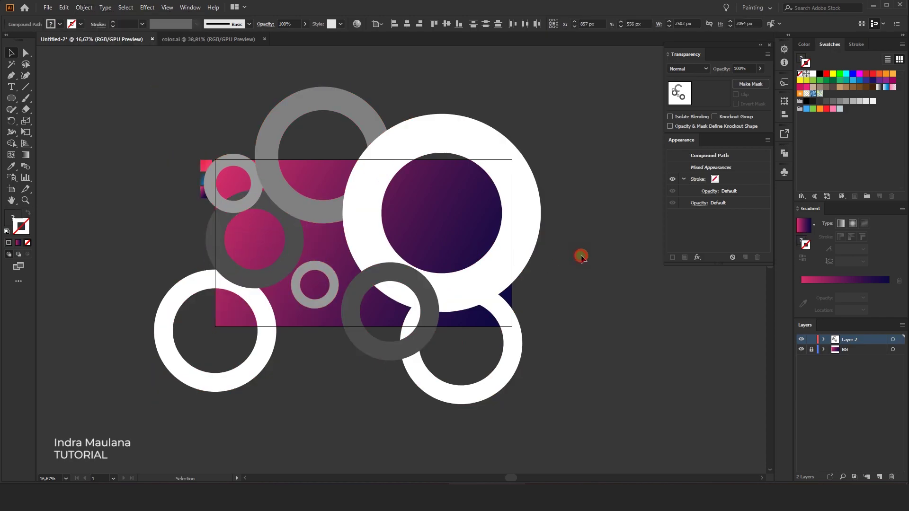
left_click(531, 194)
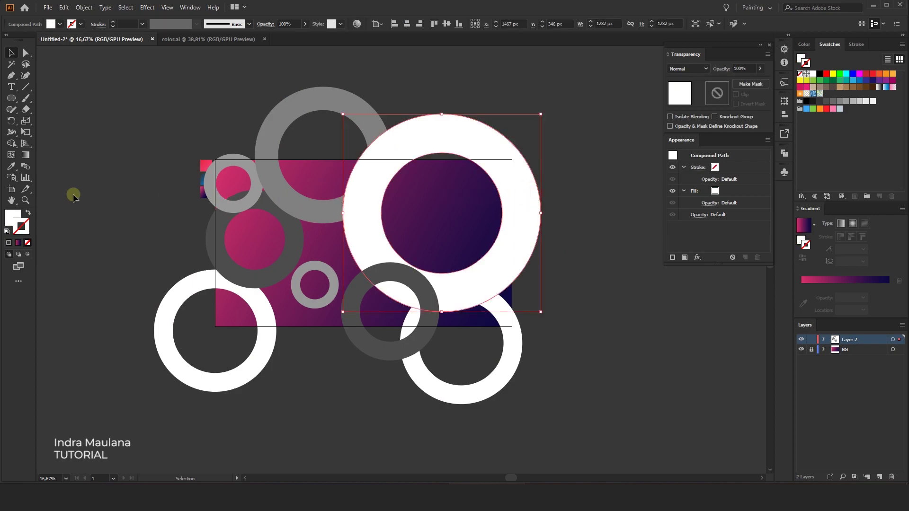
Step: Eyedrop the pink swatch's gradient onto the large white ring
left_click(12, 167)
left_click(204, 165)
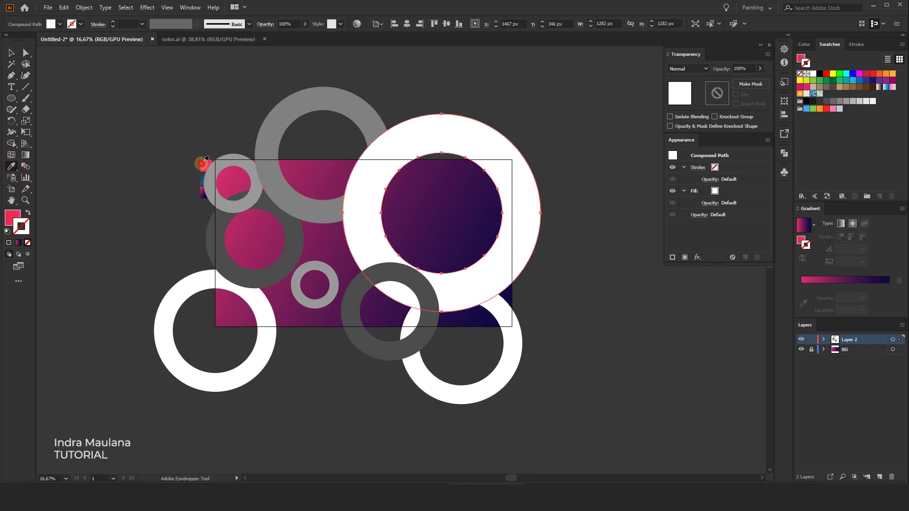
left_click(11, 52)
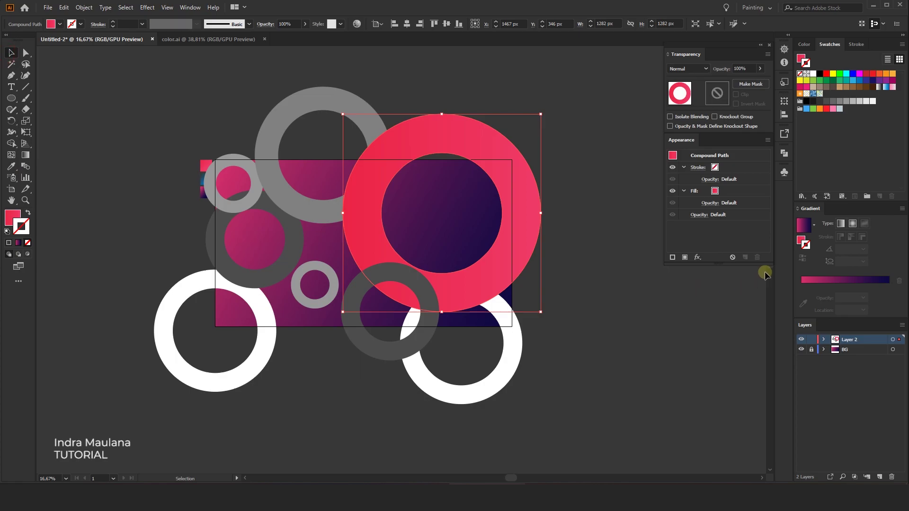
Step: Check the colours of both pink gradient stops in the Gradient panel
left_click(11, 222)
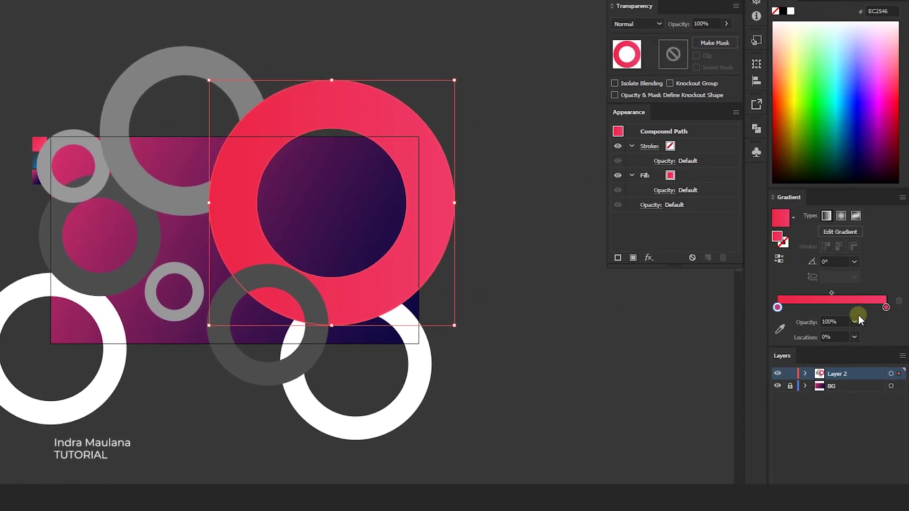
left_click(887, 305)
double_click(886, 307)
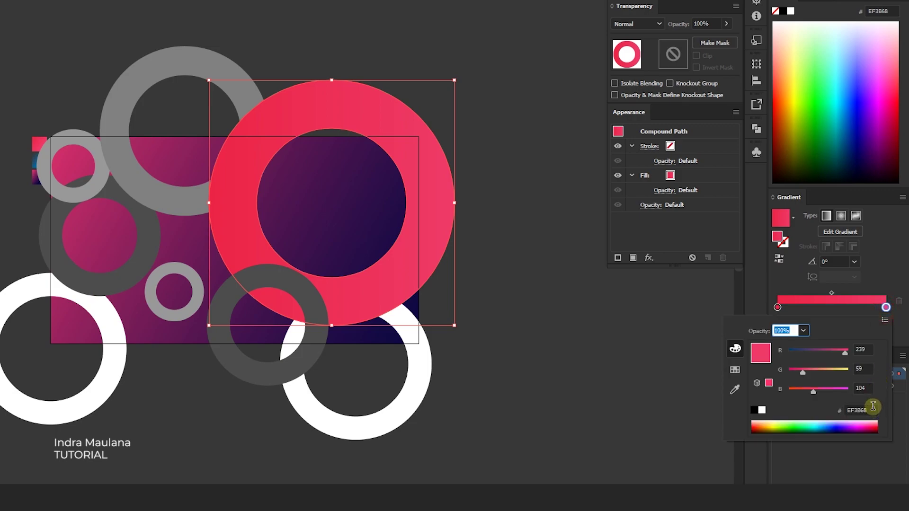
left_click(778, 308)
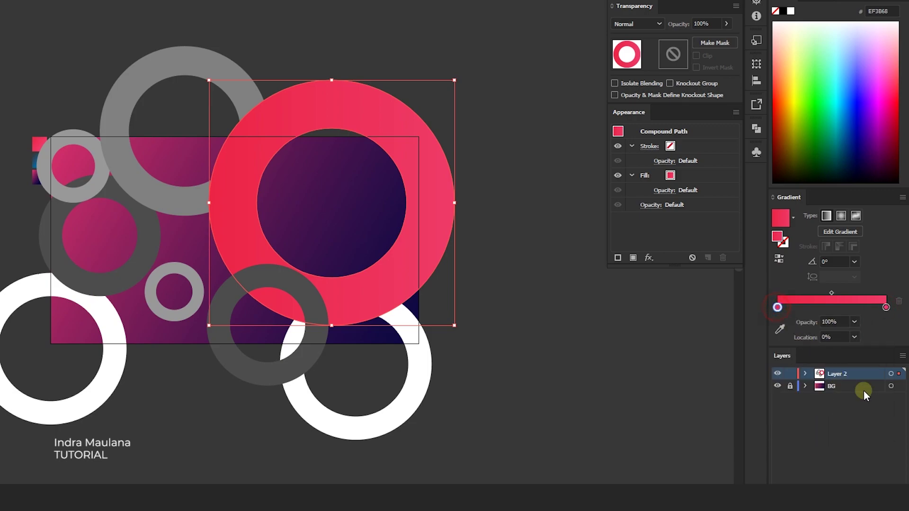
left_click(873, 410)
left_click(572, 460)
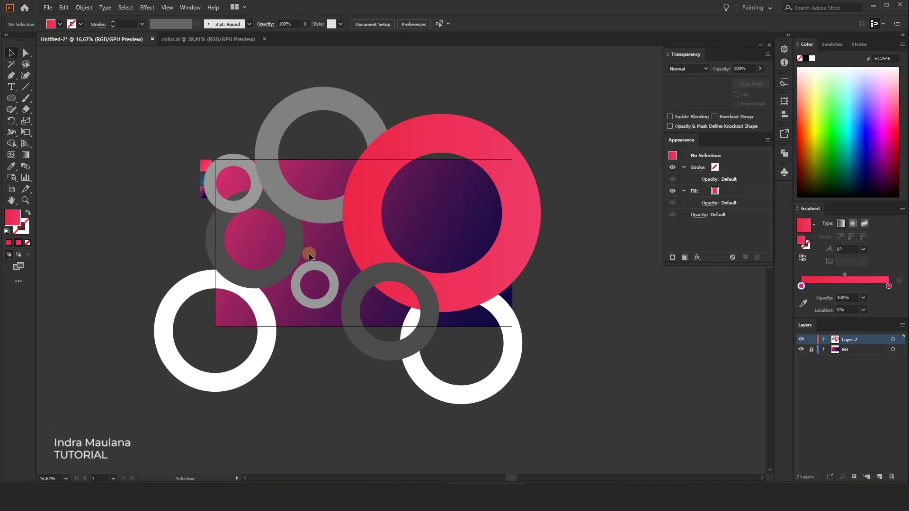
left_click(305, 200)
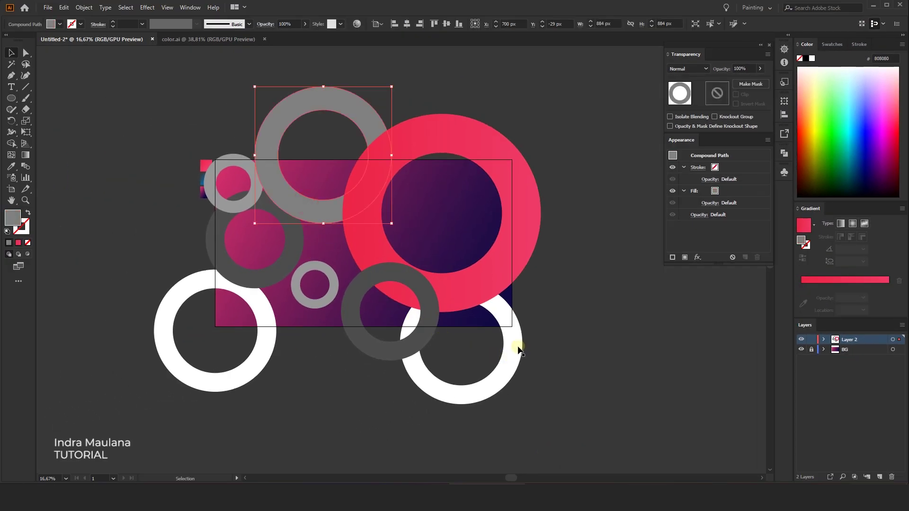
Step: Eyedrop the blue gradient onto the dark grey ring
left_click(387, 358)
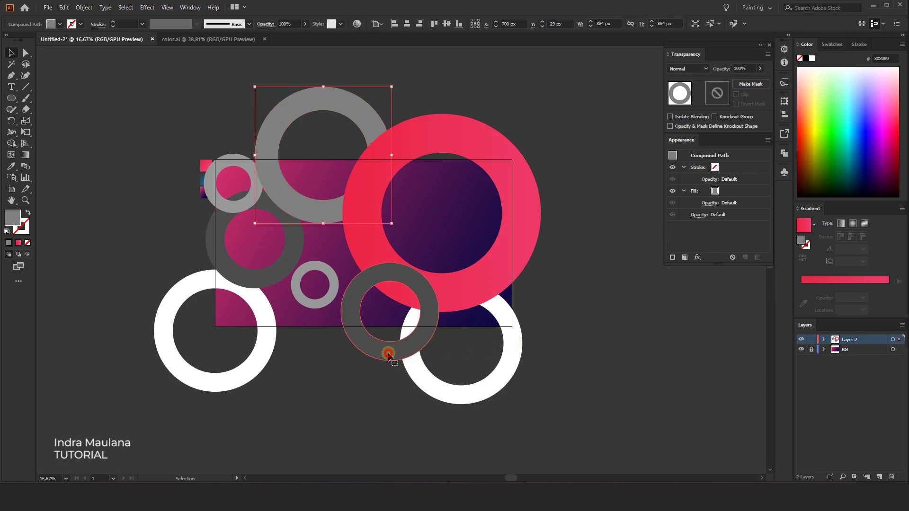
left_click(9, 172)
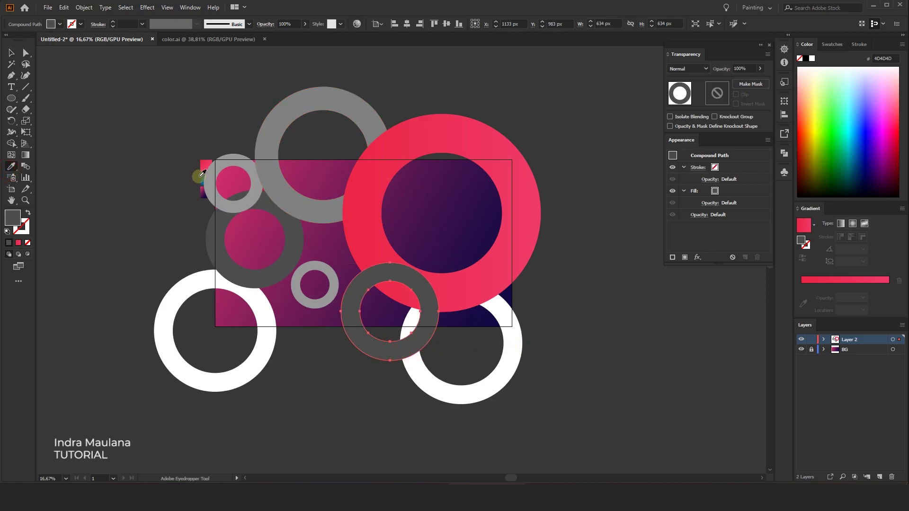
left_click(205, 173)
left_click(11, 52)
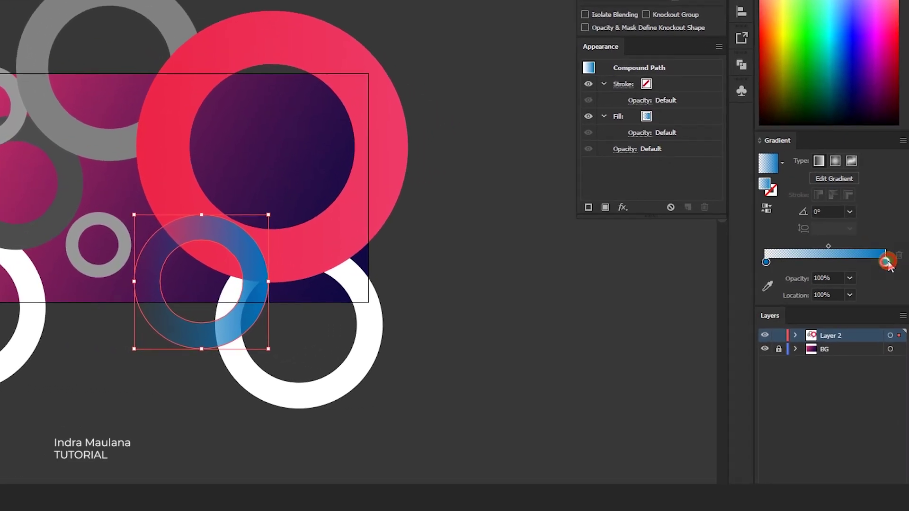
Step: Set both gradient stops to the same blue and lower the left stop's opacity
double_click(888, 296)
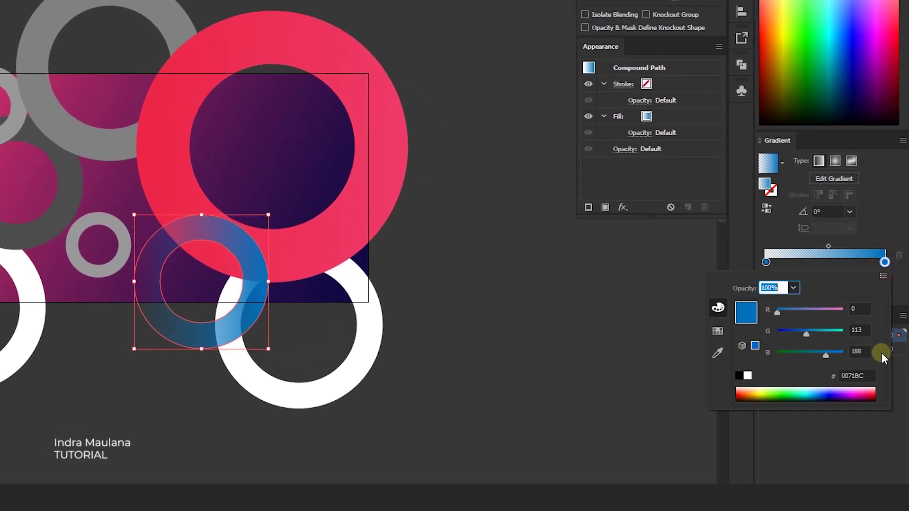
left_click(878, 381)
left_click(766, 262)
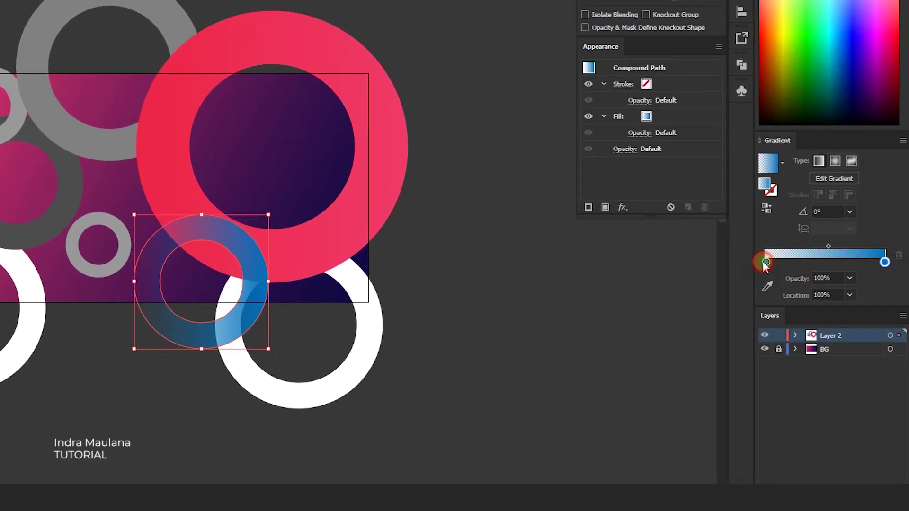
double_click(766, 262)
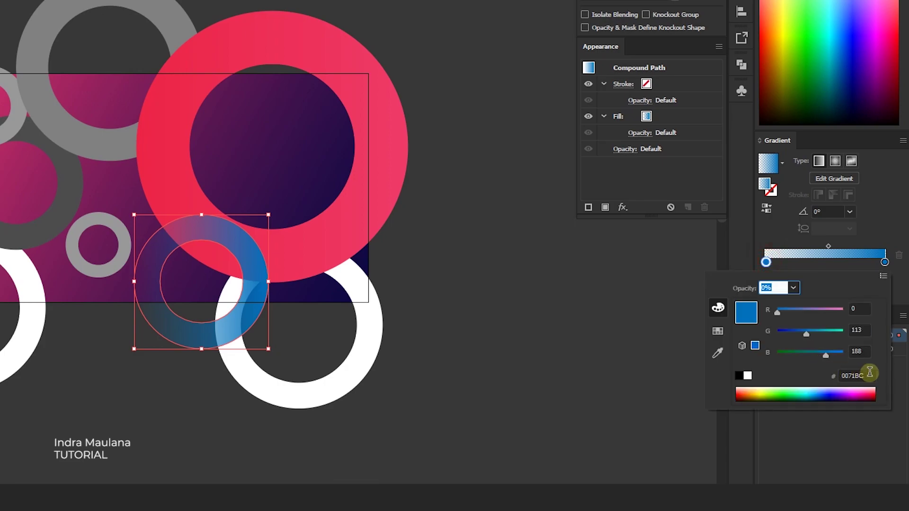
left_click(859, 375)
left_click(767, 262)
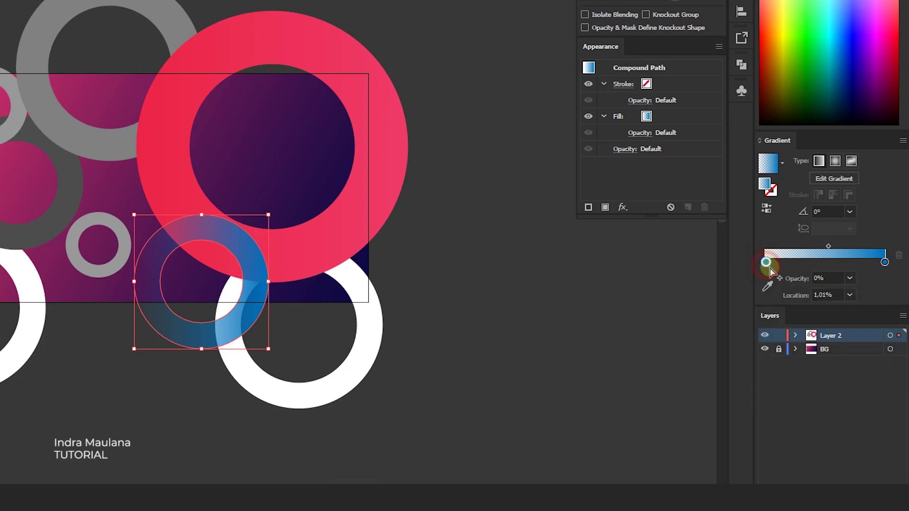
left_click(793, 280)
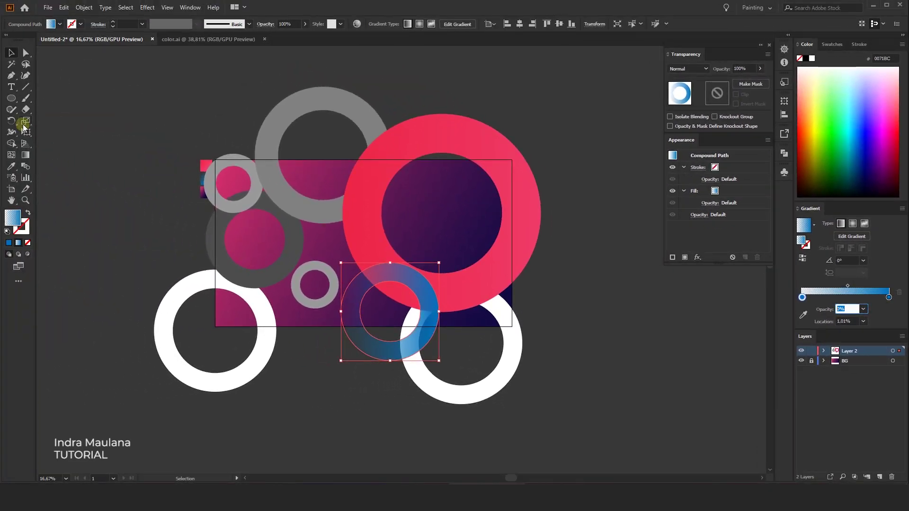
Step: Angle the blue ring's gradient diagonally and adjust its midpoint with the Gradient tool
left_click(26, 155)
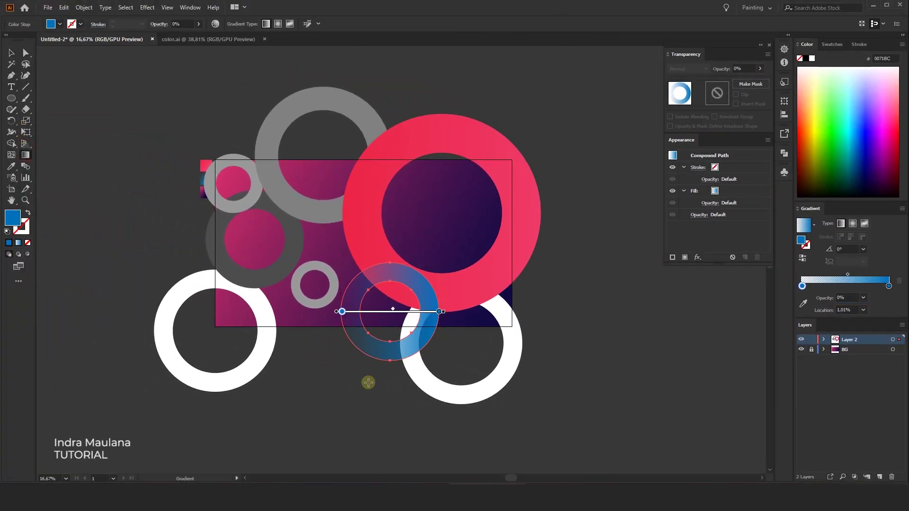
scroll(392, 334, "up", 1)
mouse_move(391, 335)
left_mouse_down()
mouse_move(378, 349)
mouse_move(307, 312)
left_mouse_up()
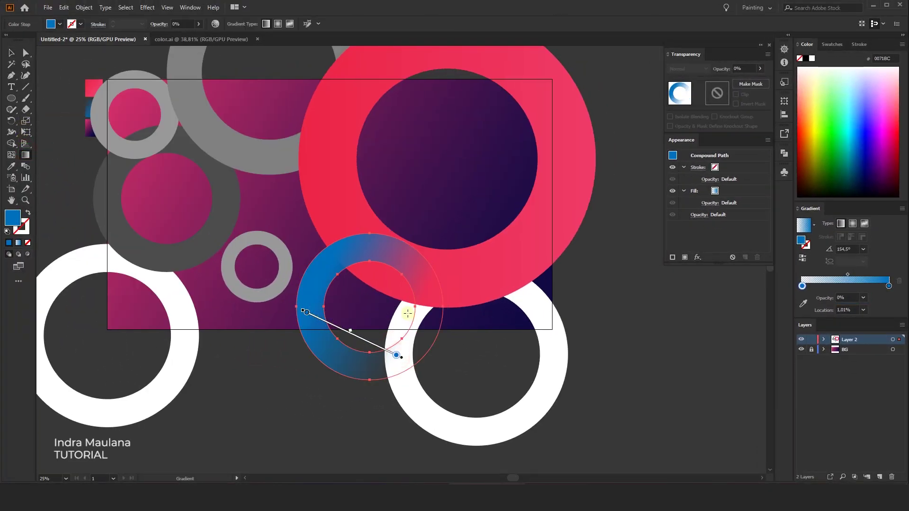
left_click_drag(423, 303, 289, 263)
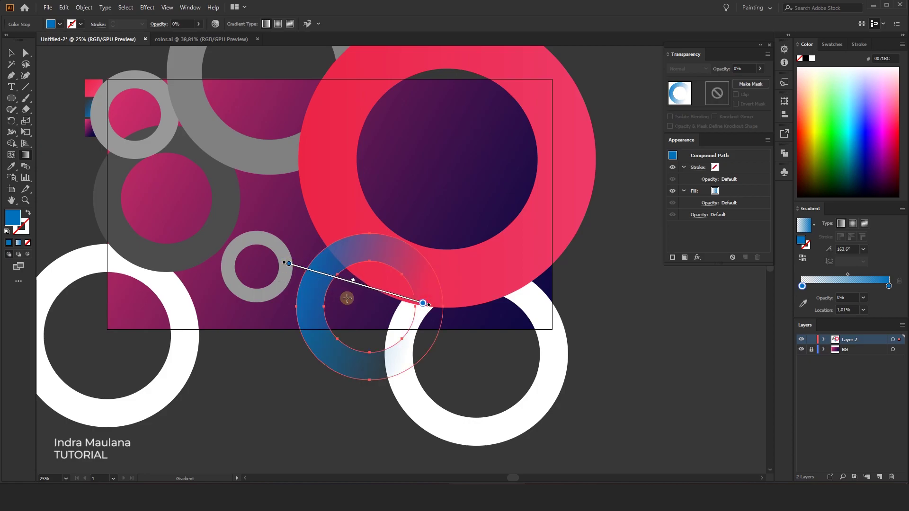
left_click_drag(354, 283, 341, 300)
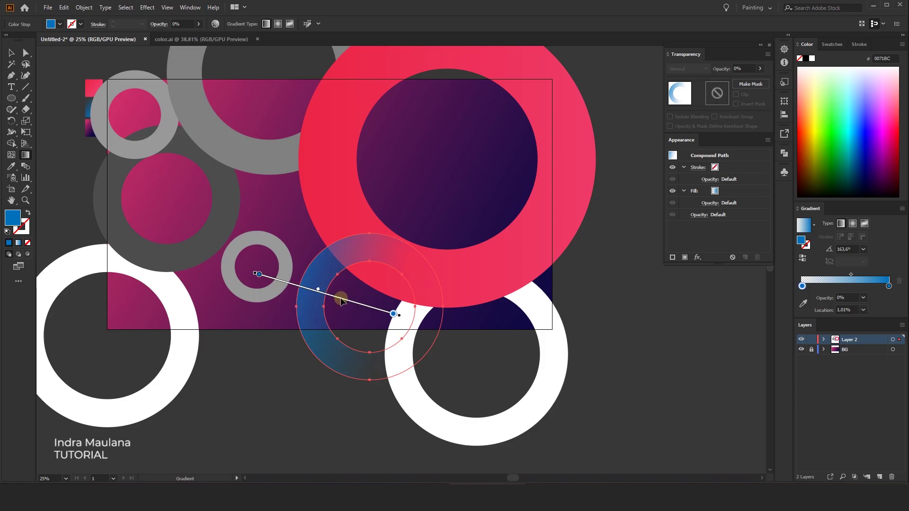
left_click_drag(348, 304, 346, 301)
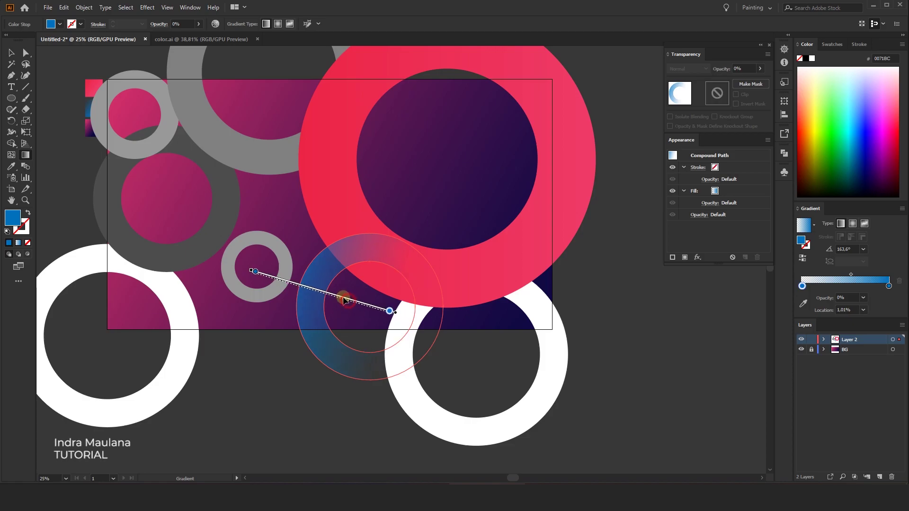
Step: Give the lower-right white ring the big circle's pink fill with a 0% opacity left stop
left_click(12, 52)
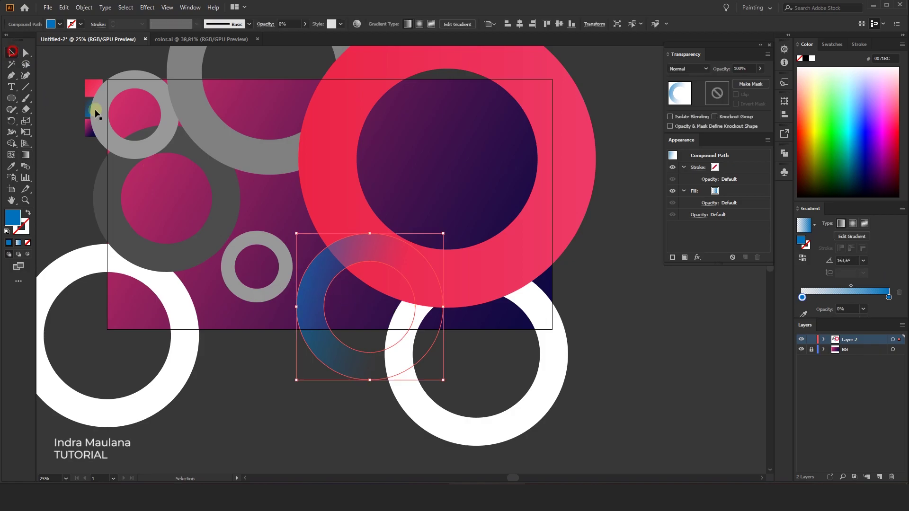
left_click(343, 405)
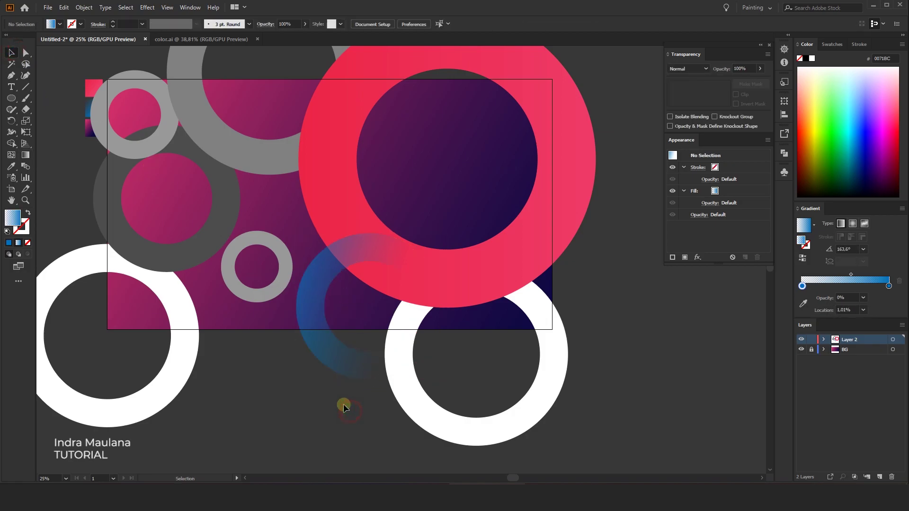
left_click(401, 359)
left_click(404, 405)
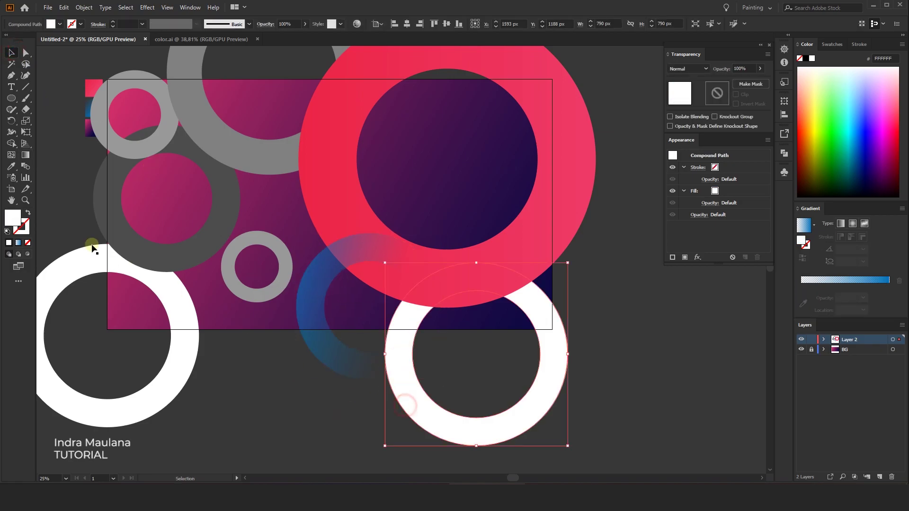
left_click(12, 166)
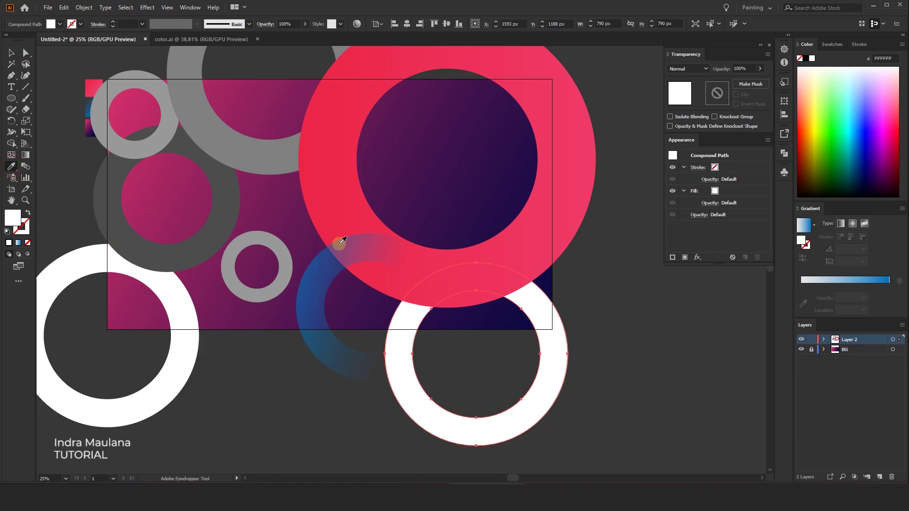
left_click(331, 186)
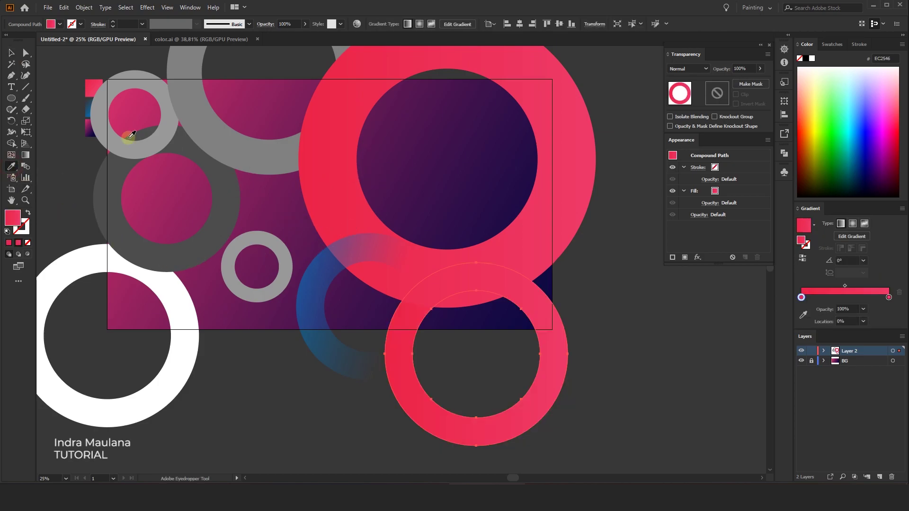
left_click(12, 53)
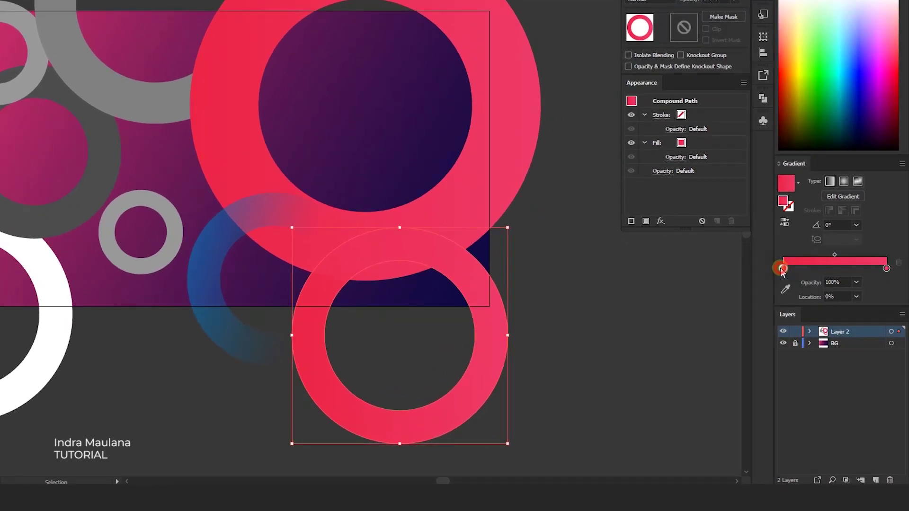
left_click(856, 283)
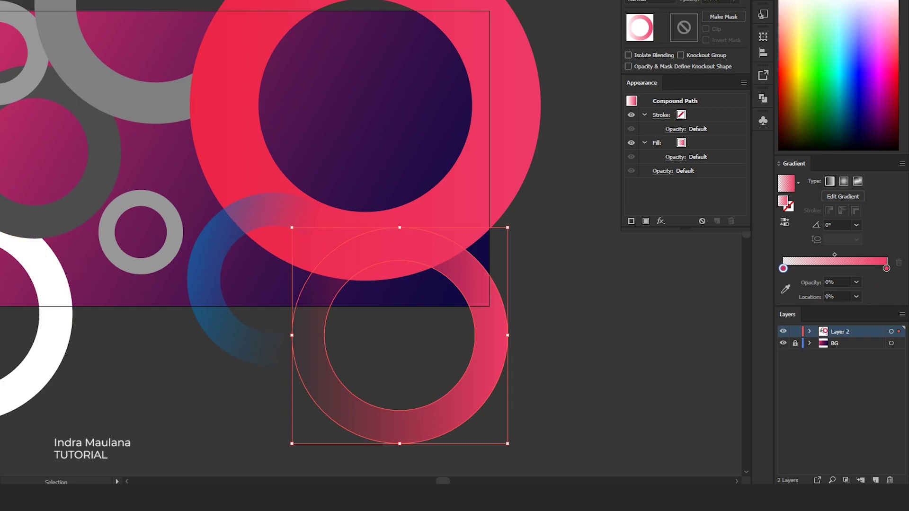
Step: Angle the pink ring's gradient so it fades to transparent toward the top
key("g")
left_click_drag(339, 242, 403, 367)
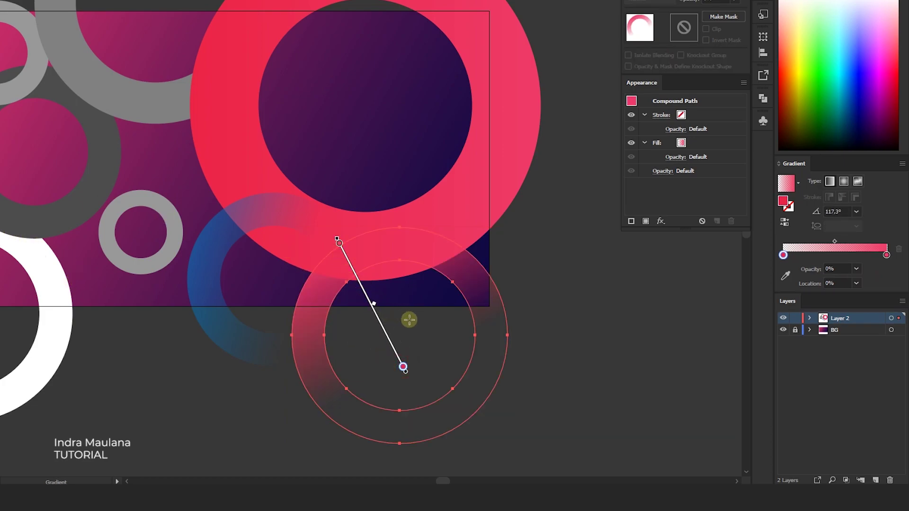
left_click_drag(428, 334, 379, 190)
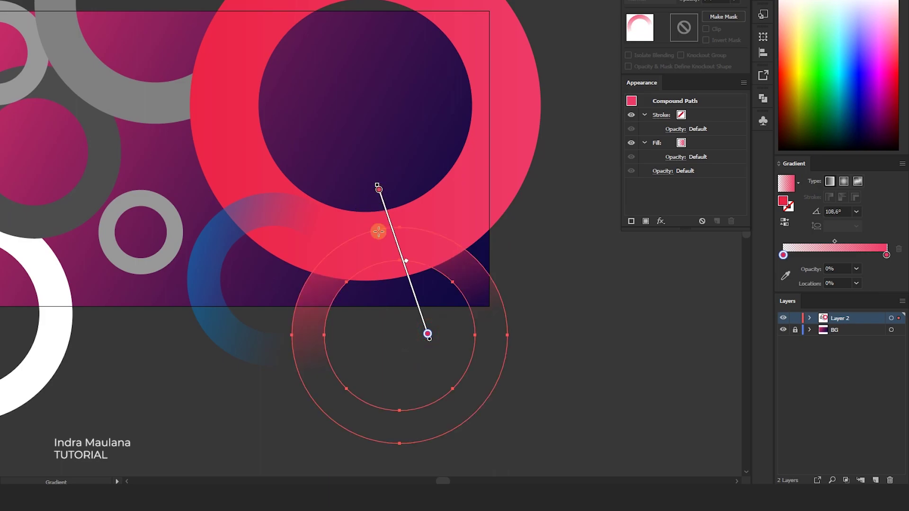
left_click_drag(389, 223, 375, 265)
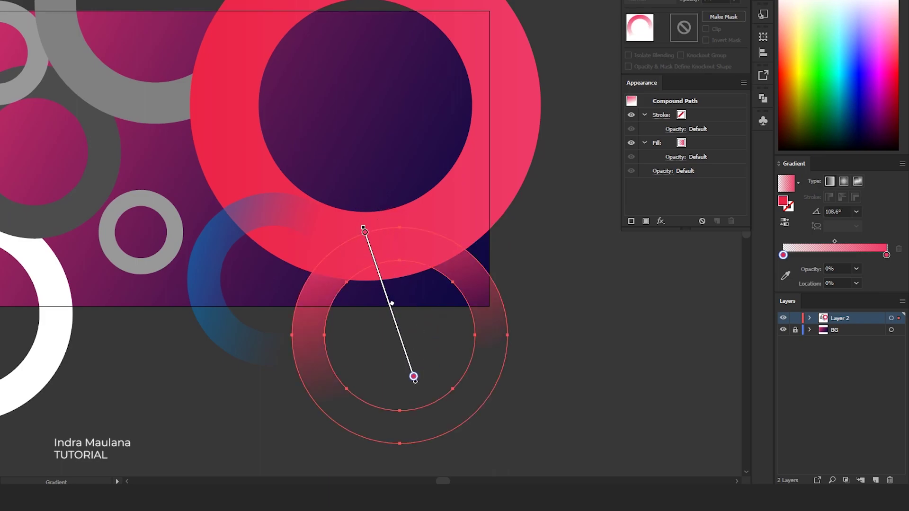
left_click(624, 300)
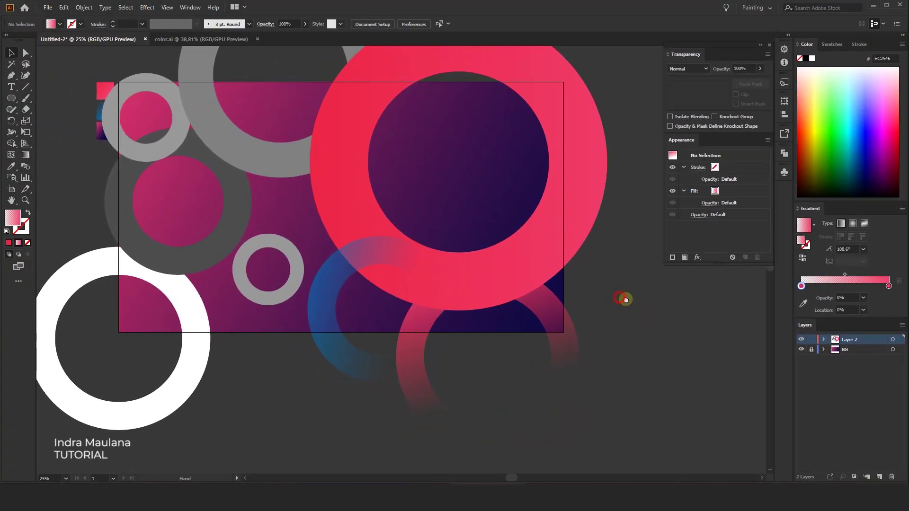
Step: Give the small grey ring the pink fading gradient, angled diagonally
left_click_drag(625, 299, 635, 301)
left_click(306, 278)
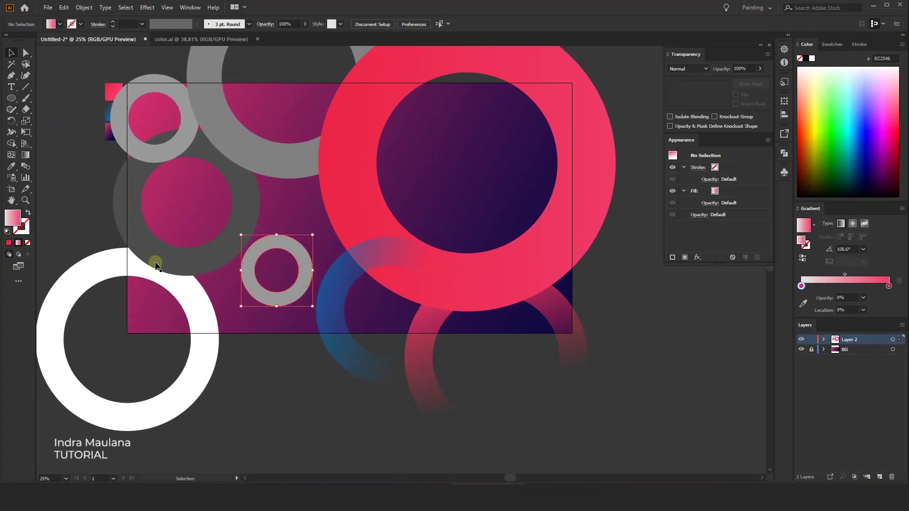
left_click(416, 330)
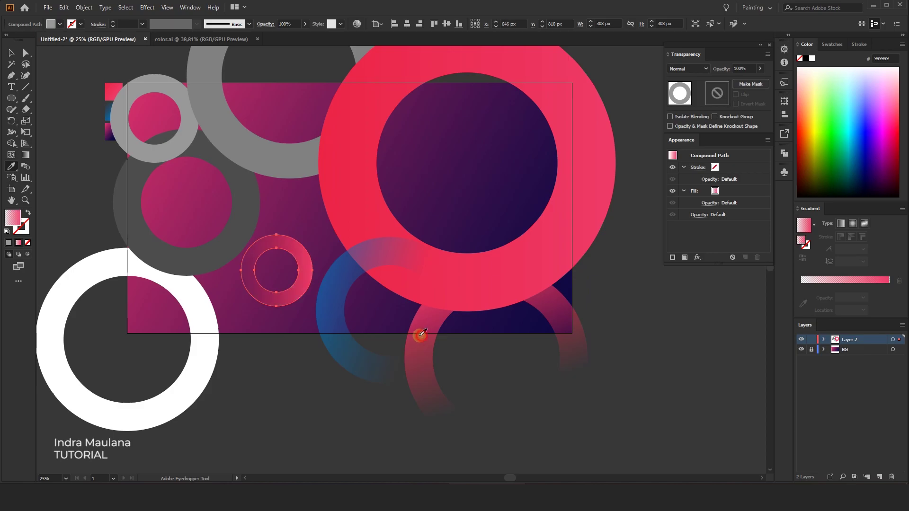
left_click(25, 155)
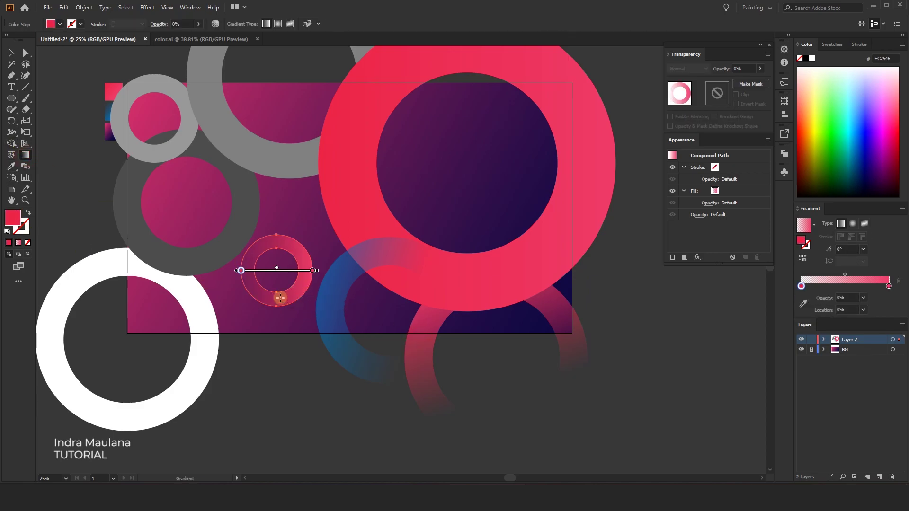
left_click_drag(253, 293, 304, 249)
left_click(11, 52)
left_click(87, 92)
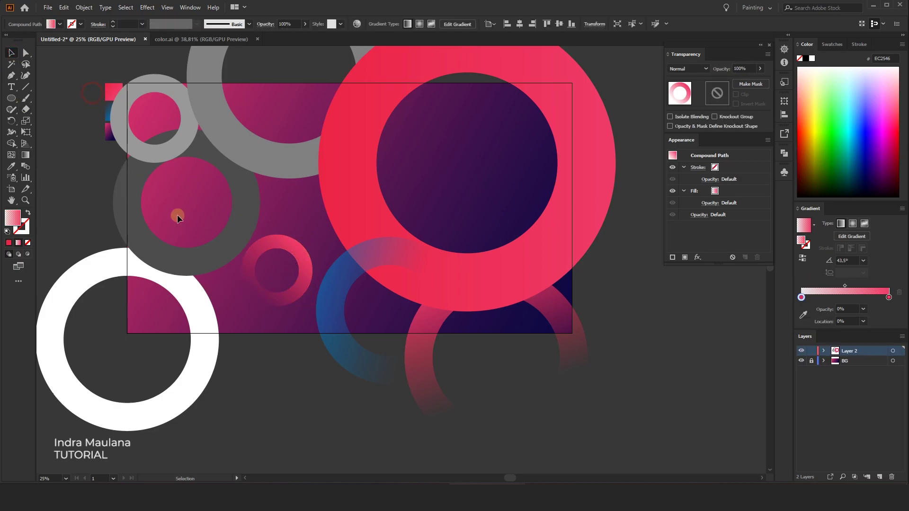
Step: Give the dark grey left ring the blue ring's fading gradient and re-angle its fade
left_click(214, 263)
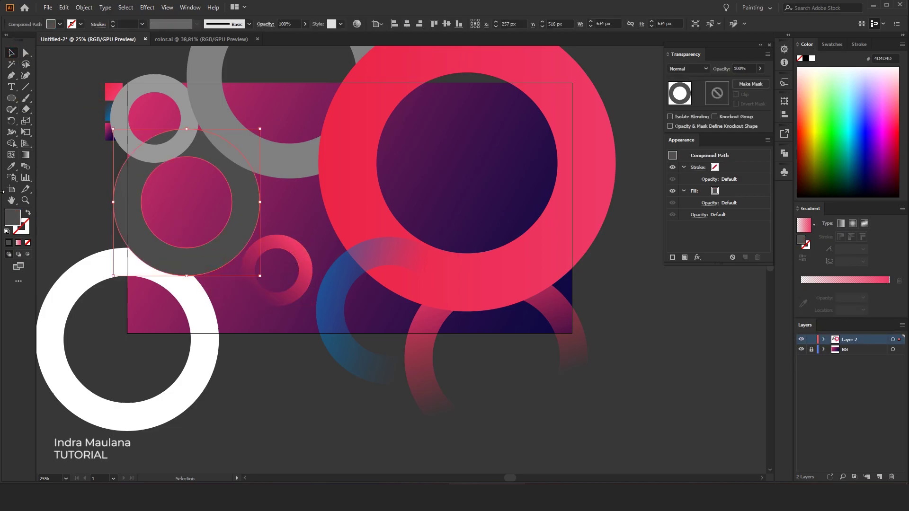
left_click(11, 166)
left_click(345, 280)
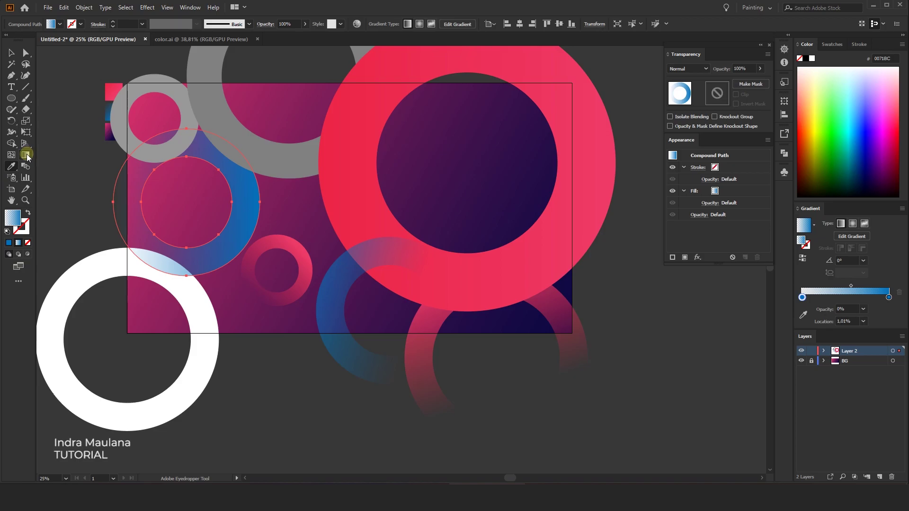
left_click(25, 155)
left_click_drag(237, 156, 143, 221)
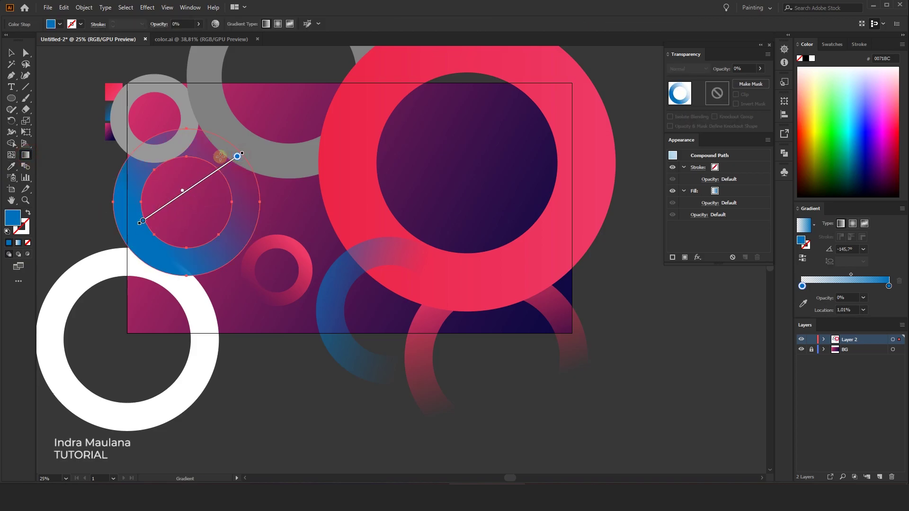
left_click_drag(225, 145, 118, 239)
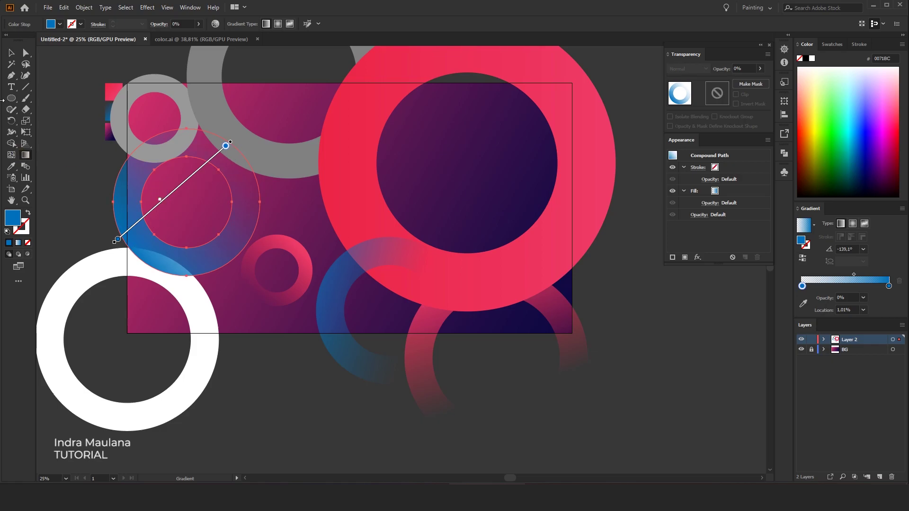
left_click(11, 54)
left_click(77, 95)
Step: Fill the large top ring with the pink fading gradient, fading toward its right edge
left_click(214, 122)
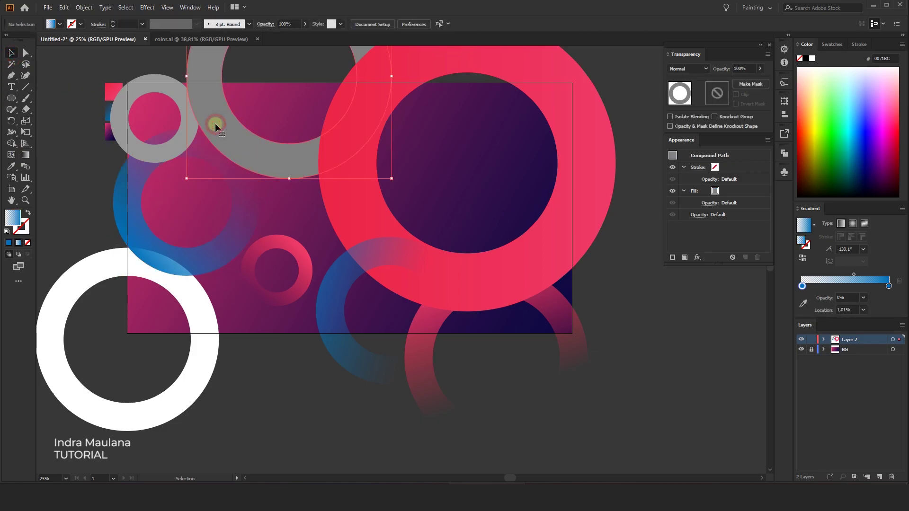
left_click(11, 166)
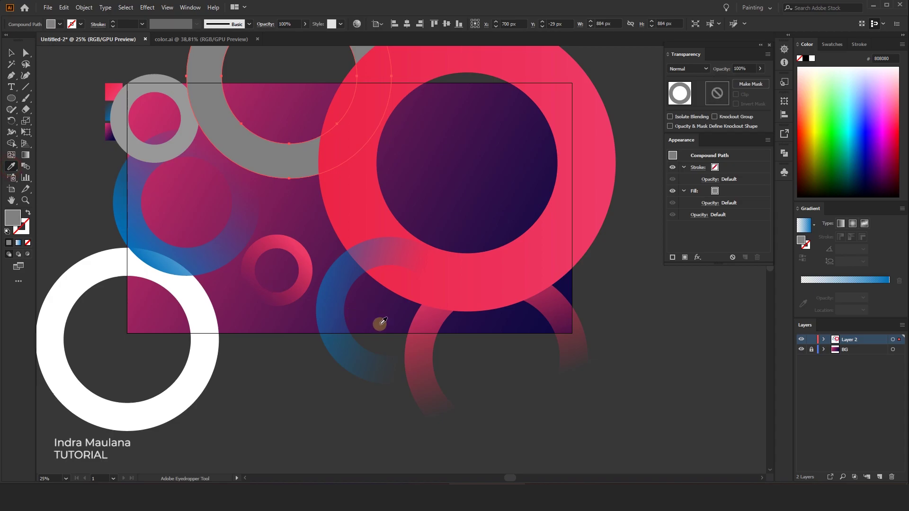
left_click(421, 360)
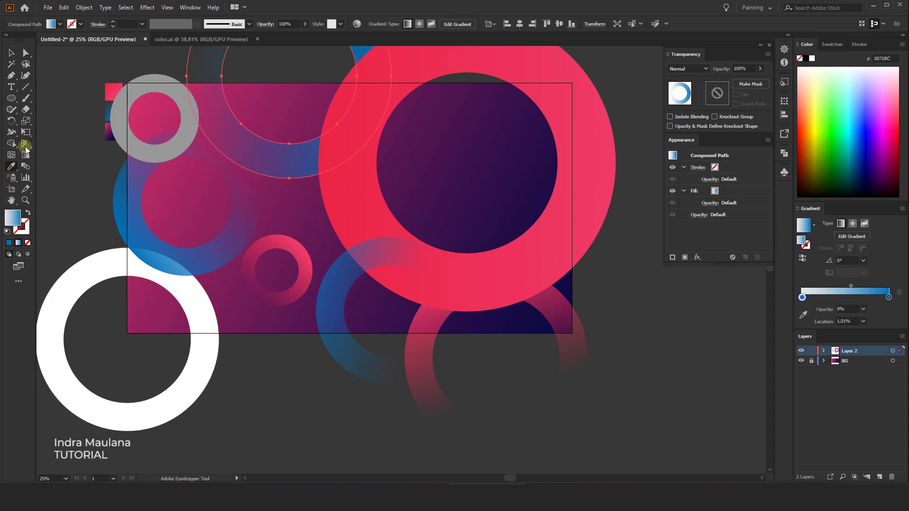
left_click(197, 212)
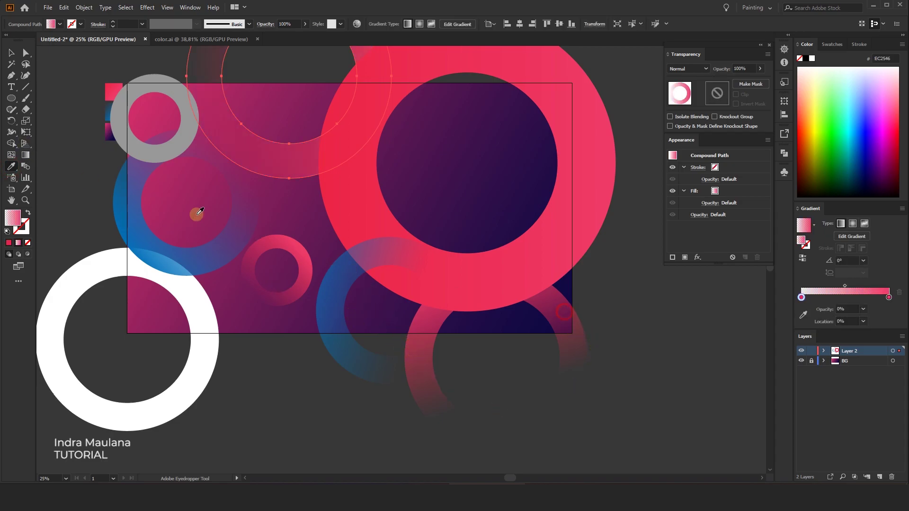
left_click(25, 155)
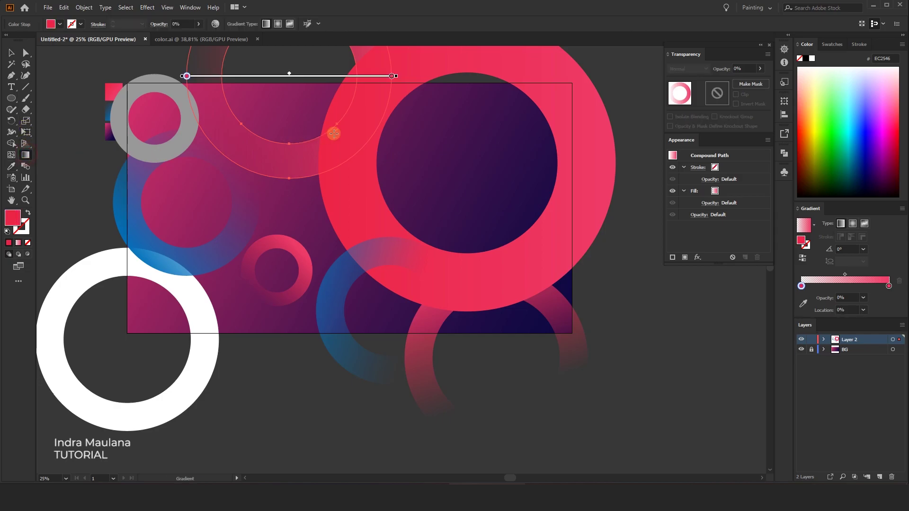
left_click_drag(349, 126, 185, 99)
left_click_drag(282, 122, 280, 188)
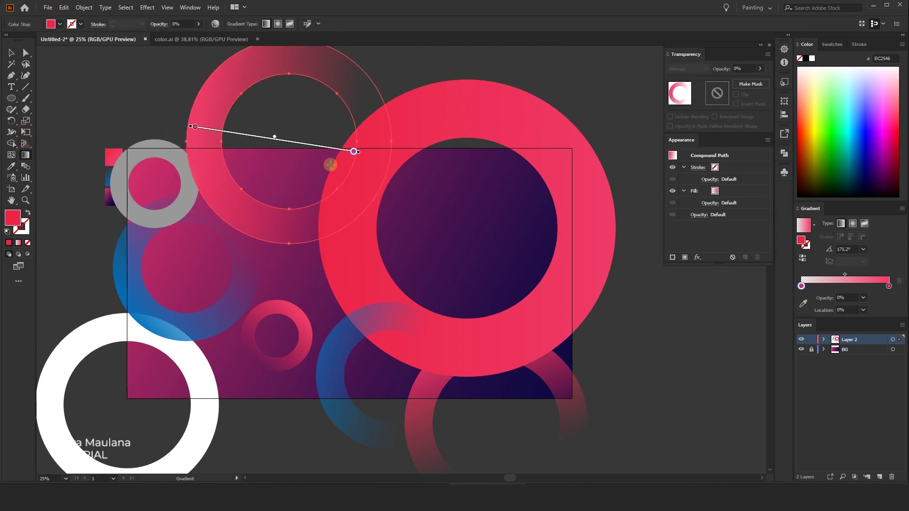
left_click_drag(351, 193, 197, 149)
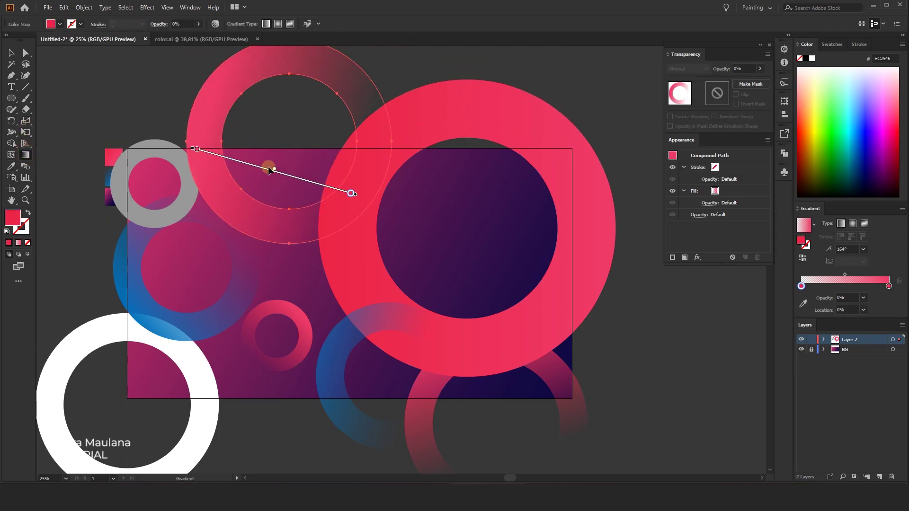
left_click_drag(263, 169, 256, 166)
left_click(11, 53)
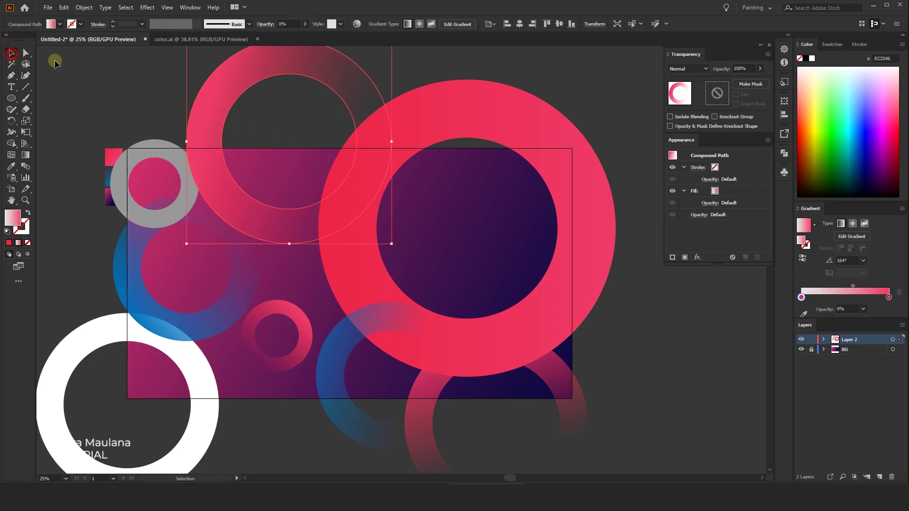
left_click(115, 140)
Step: Copy the pink gradient onto the small upper-left grey ring with the Eyedropper
left_click_drag(119, 137, 141, 117)
left_click(148, 152)
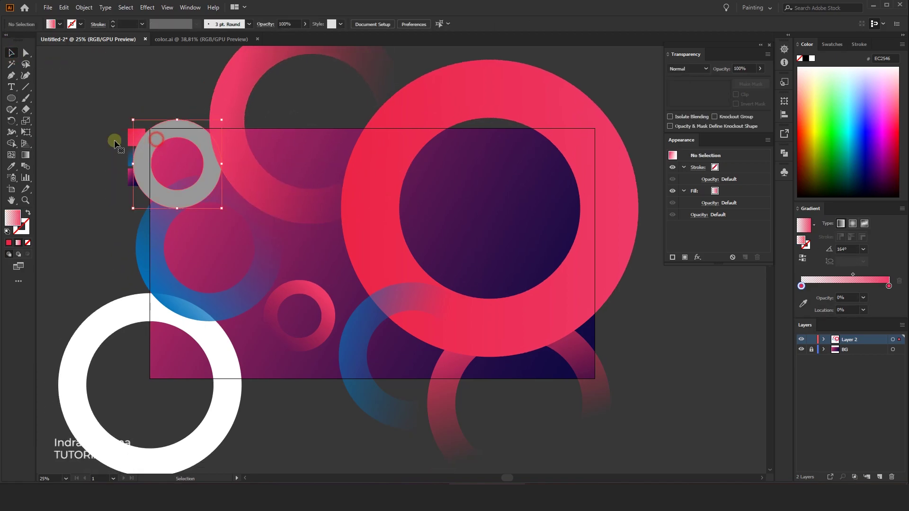
left_click(10, 166)
left_click(222, 141)
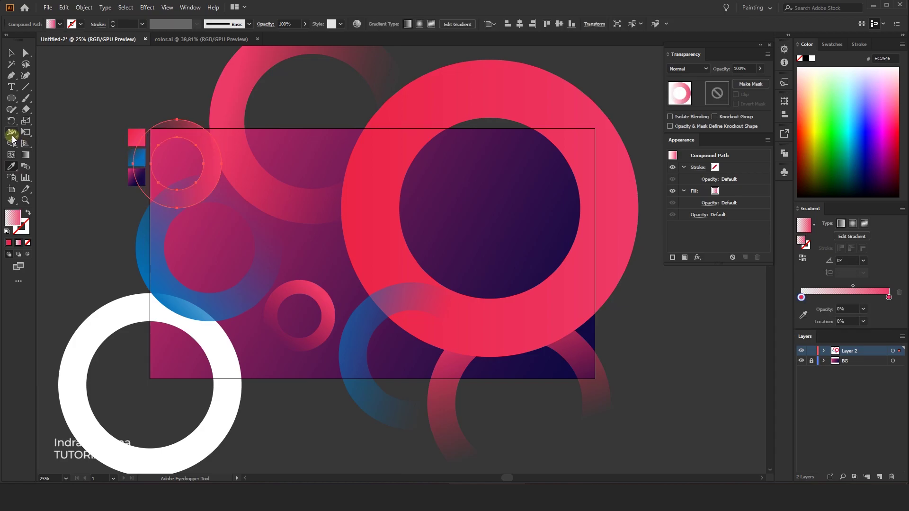
left_click(11, 52)
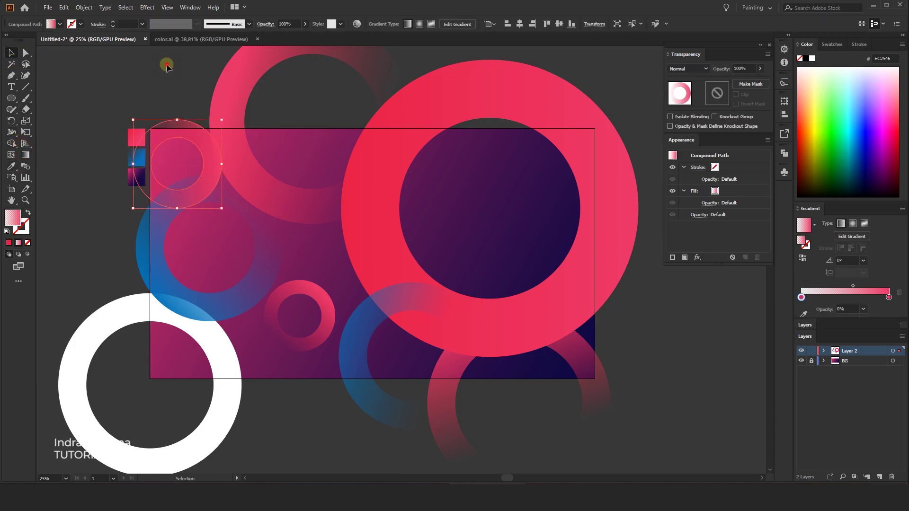
left_click(145, 117)
left_click_drag(144, 117, 146, 104)
left_click_drag(162, 226, 160, 190)
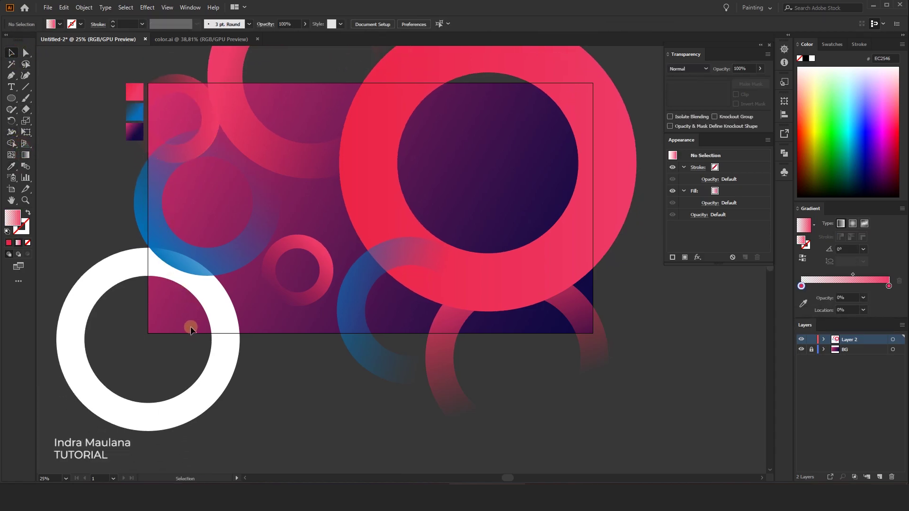
Step: Fill the big lower-left white ring with the pink gradient, angled toward its upper right
left_click(208, 305)
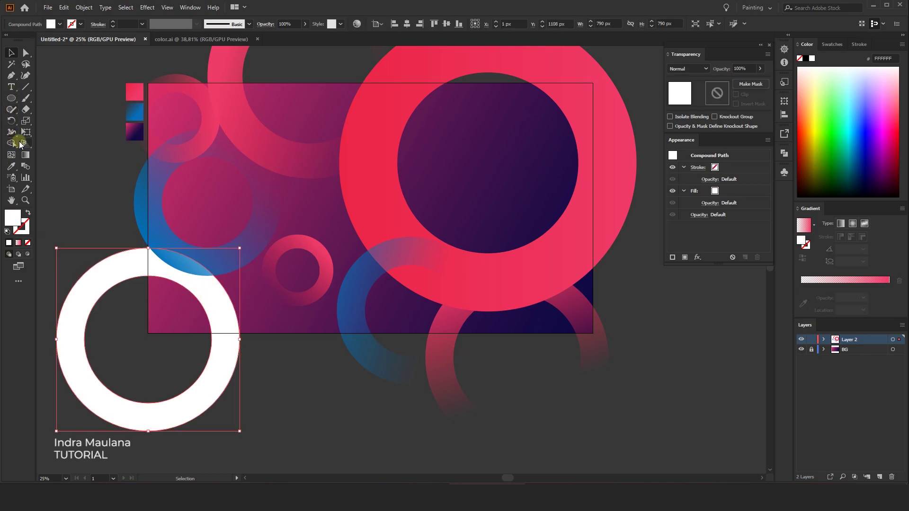
left_click(8, 167)
left_click(261, 137)
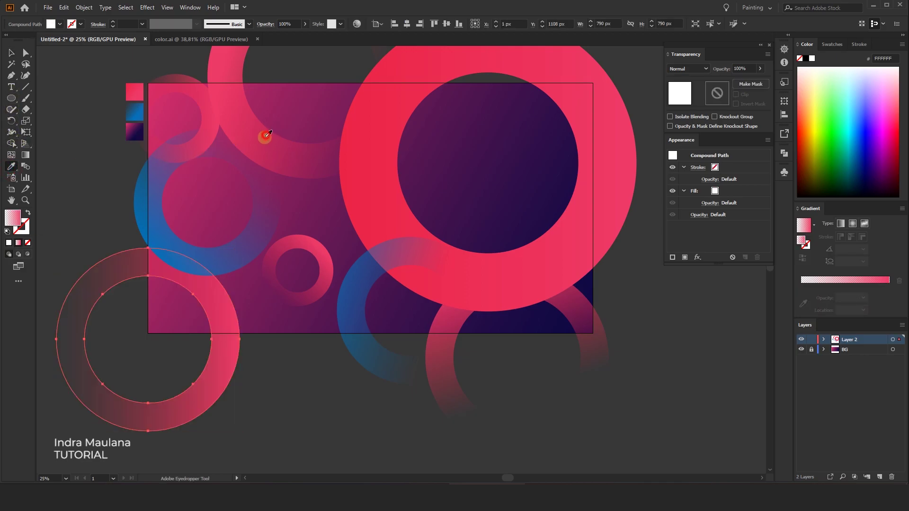
left_click(26, 156)
left_click_drag(93, 391, 214, 272)
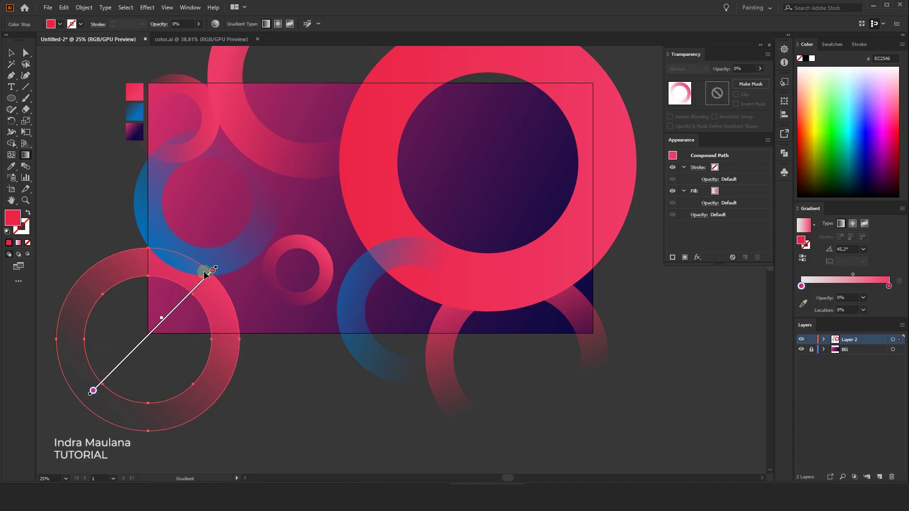
left_click(11, 53)
left_click(129, 189)
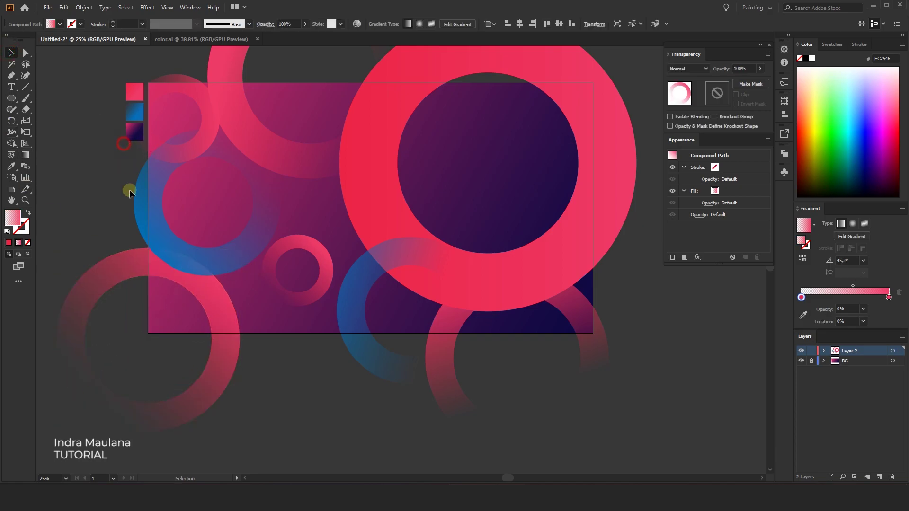
Step: Check the blue ring's gradient, then unlock the BG layer and select the background rectangle's gradient
left_click(162, 232)
left_click(26, 154)
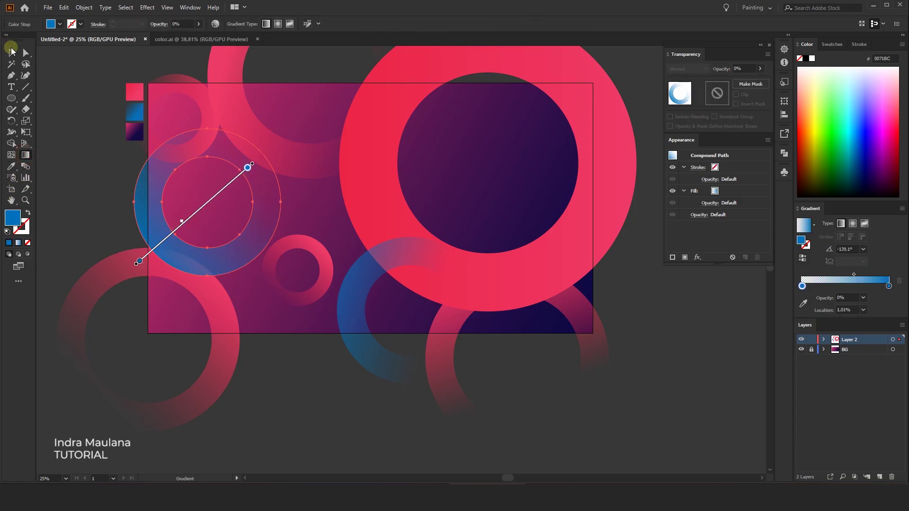
left_click(11, 50)
left_click(102, 118)
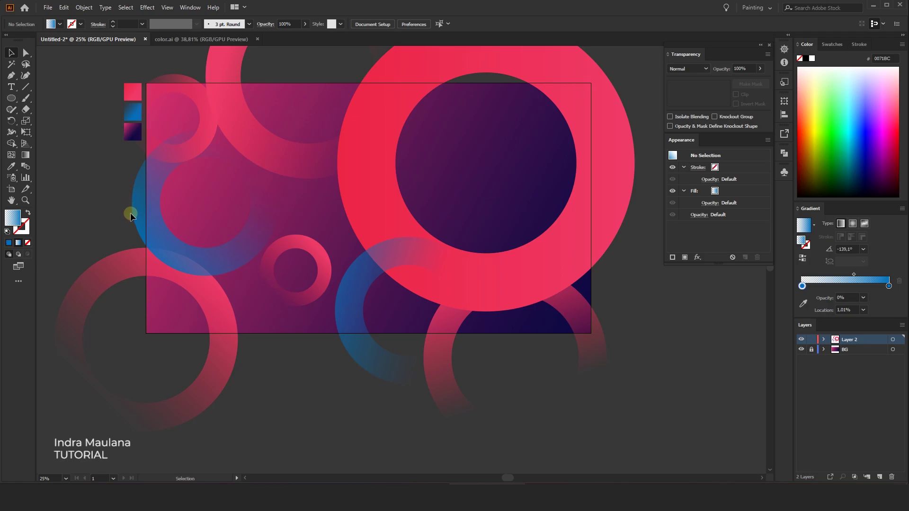
scroll(132, 216, "up", 1)
left_click(223, 264)
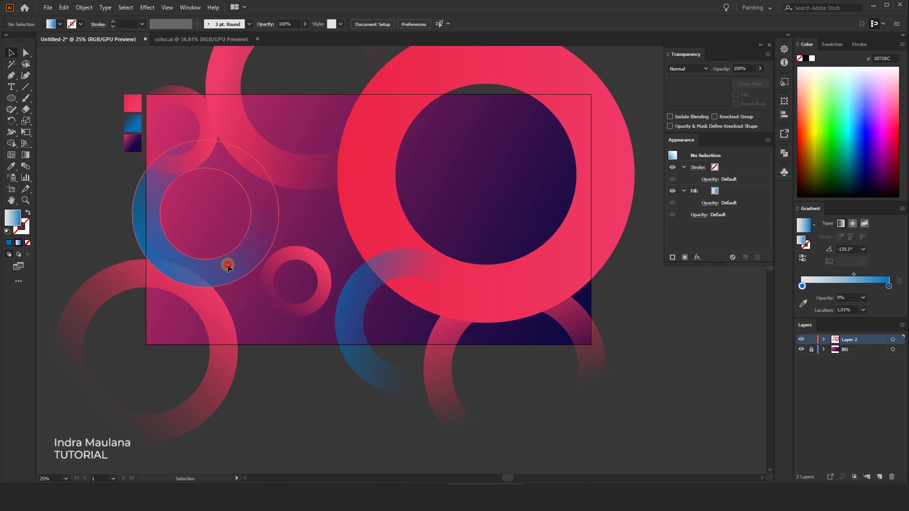
left_click(310, 317)
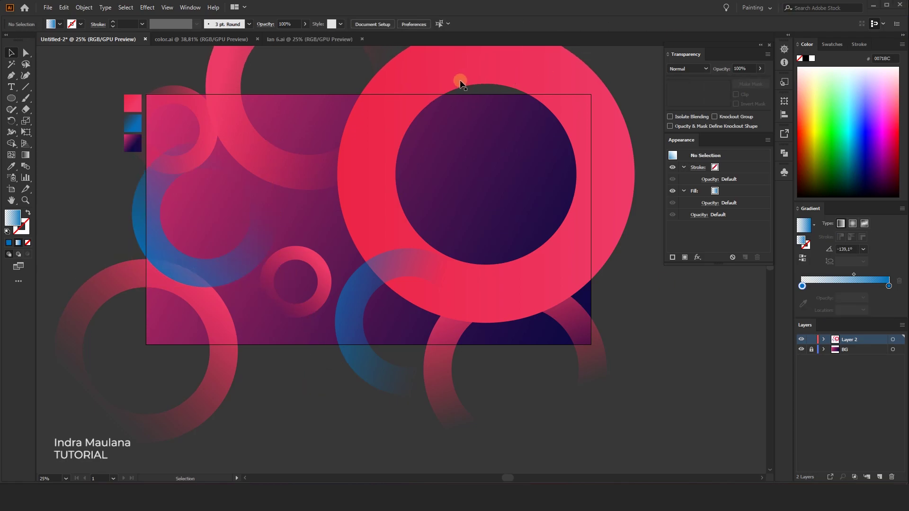
left_click(713, 394)
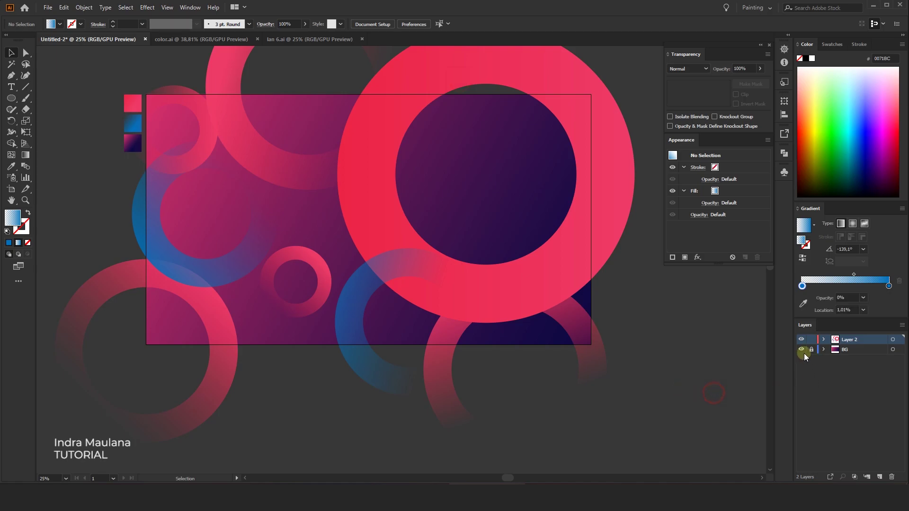
left_click(310, 338)
left_click(26, 154)
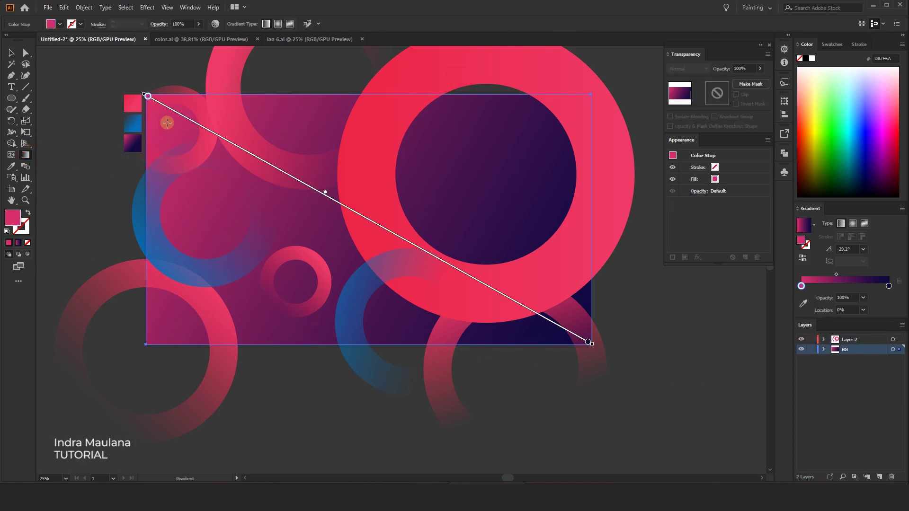
Step: Redraw the background gradient from the top-left corner to about the page centre, navy beyond
left_click_drag(146, 106, 444, 258)
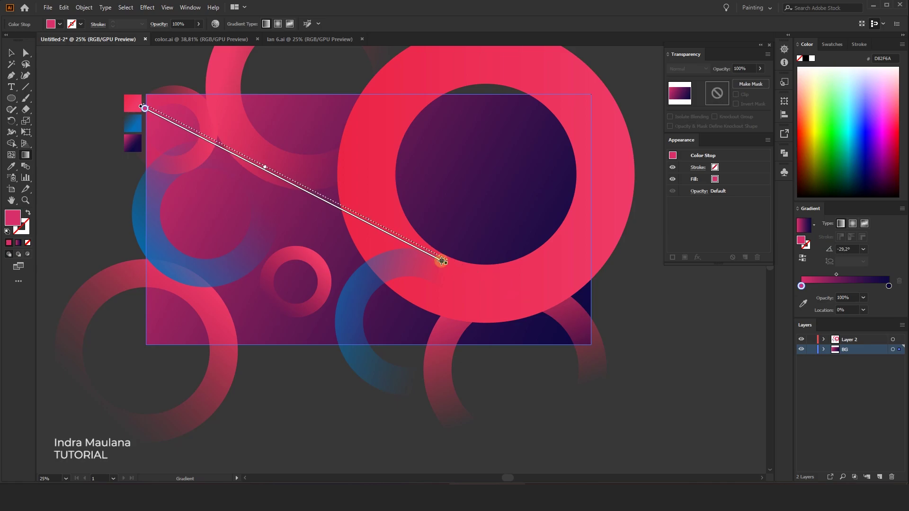
left_click(264, 164)
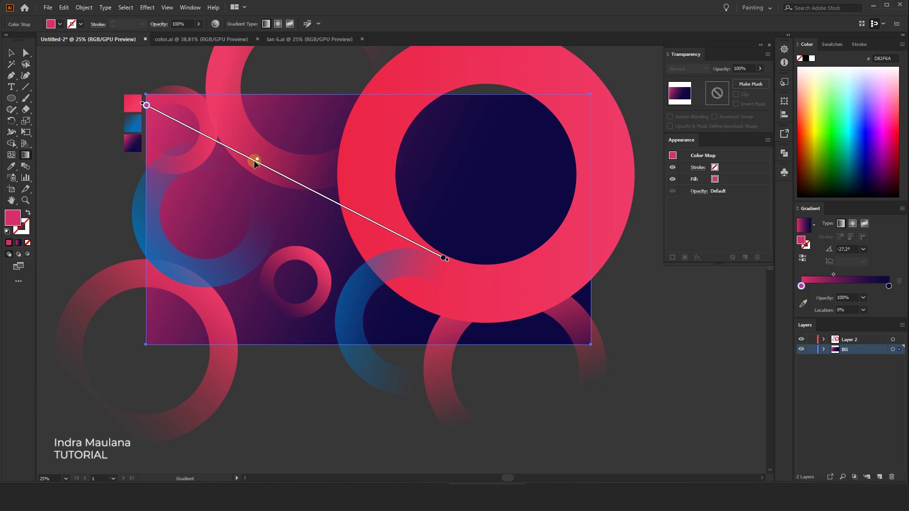
left_click(11, 54)
left_click(82, 67)
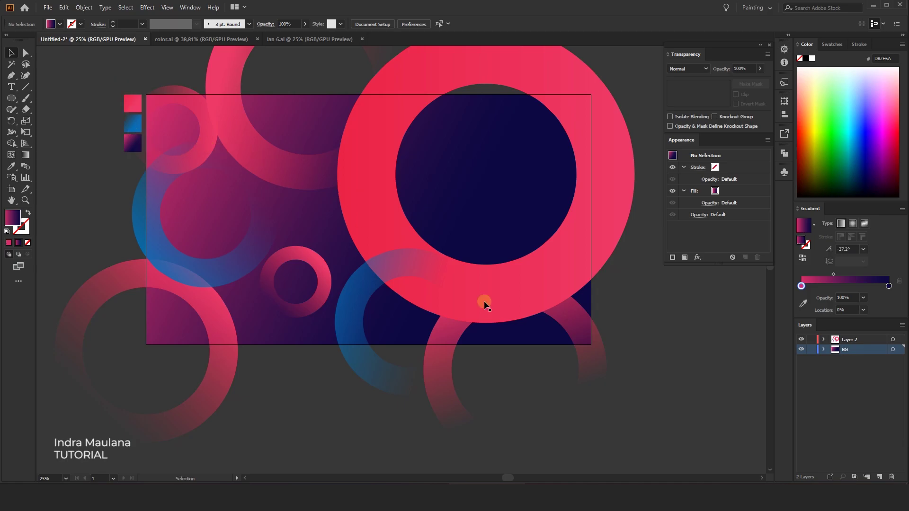
Step: Change the lower-right pink ring's stacking order via Arrange
left_click(570, 327)
right_click(574, 317)
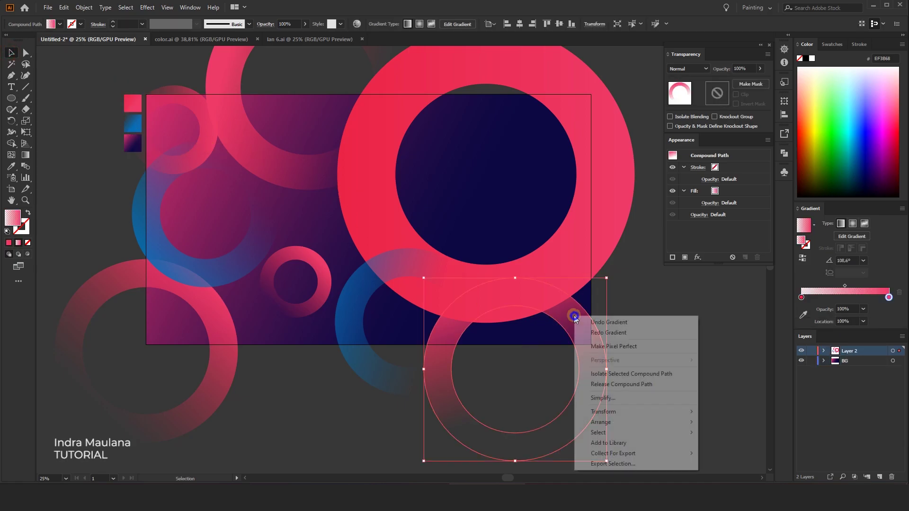
left_click(710, 422)
left_click(682, 361)
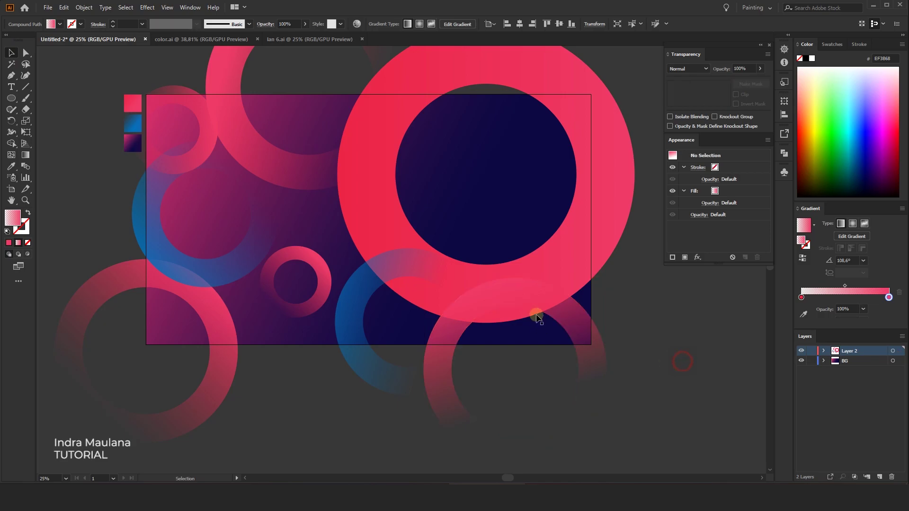
left_click(537, 318)
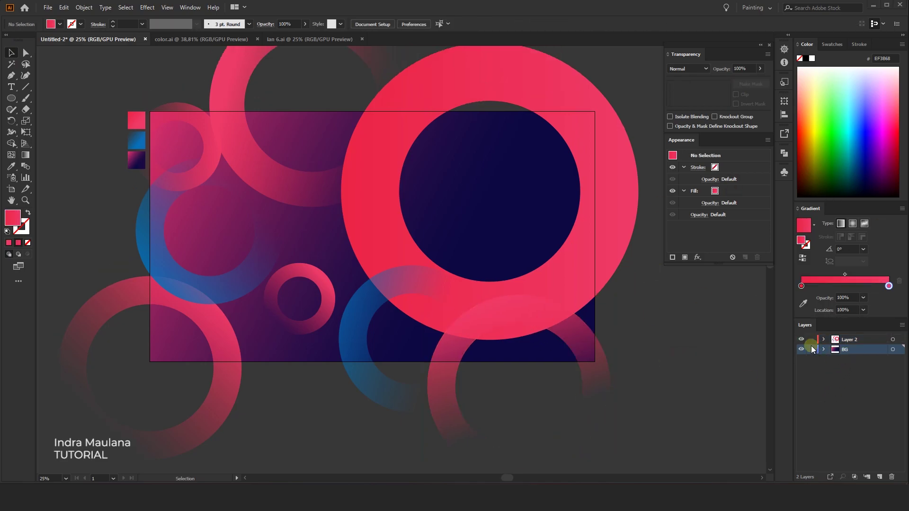
Step: Lock the BG layer and set Layer 2's layer colour to Green
left_click(811, 349)
left_click(852, 340)
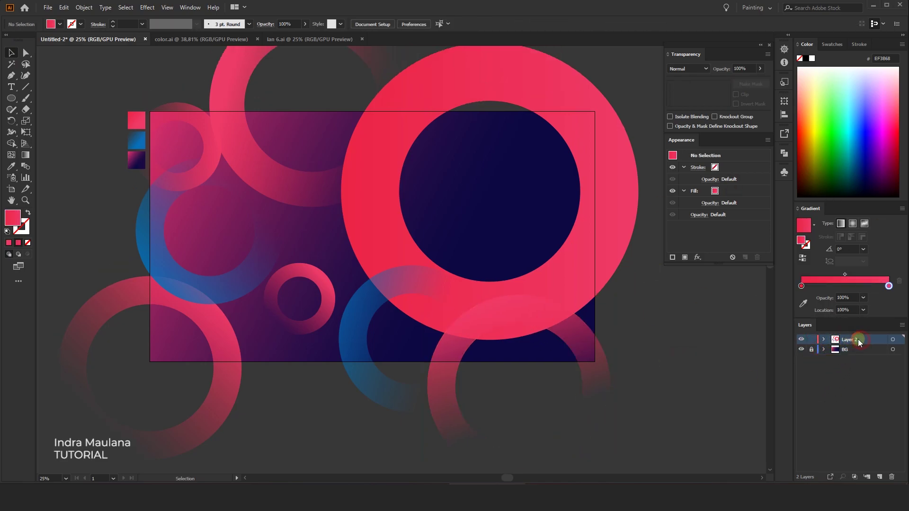
double_click(874, 339)
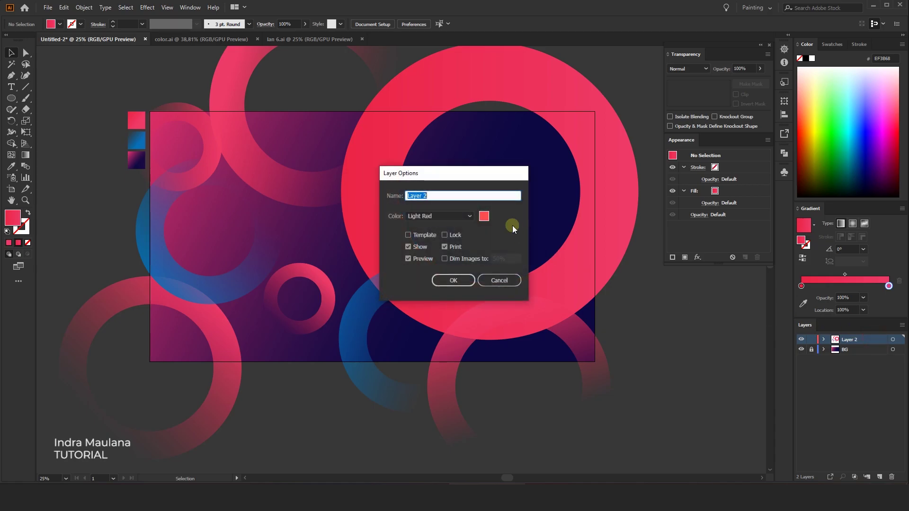
left_click(452, 220)
left_click(446, 241)
left_click(453, 280)
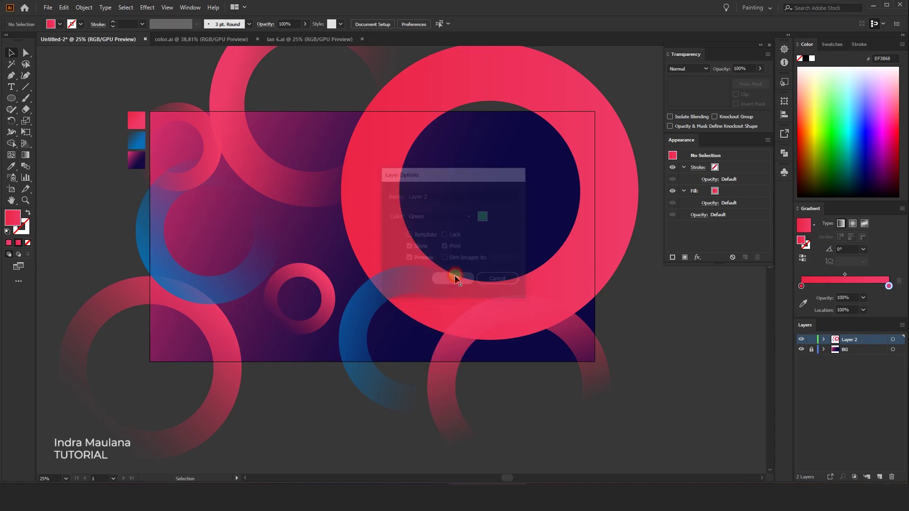
left_click(601, 241)
Step: Copy the big pink ring's inner circle from isolation mode
right_click(541, 200)
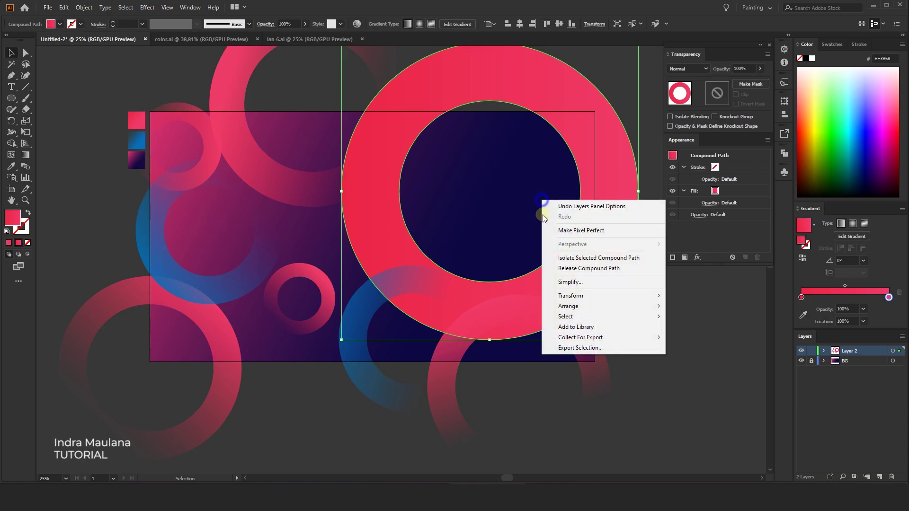
left_click(563, 260)
left_click(579, 177)
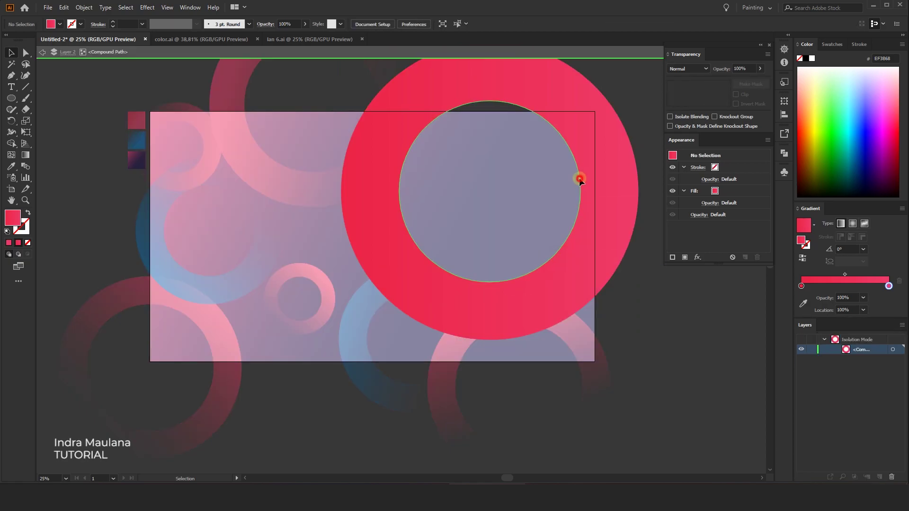
left_click(63, 7)
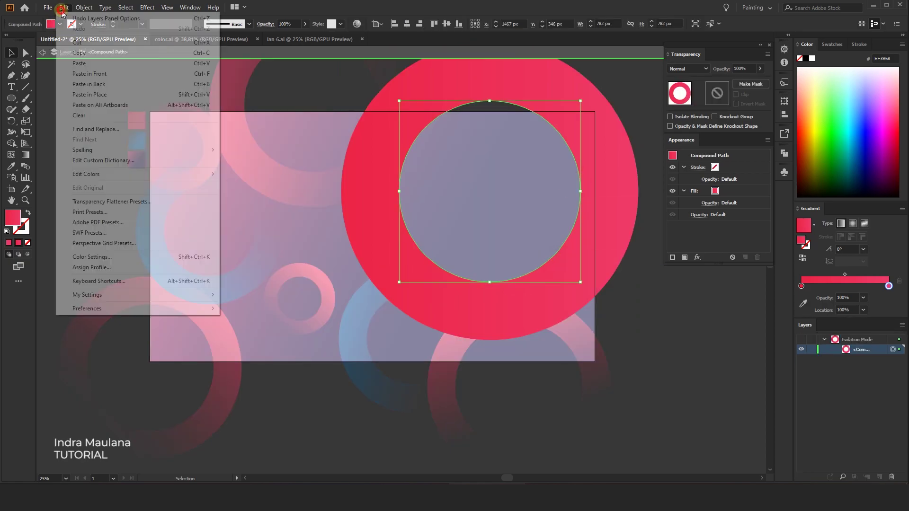
left_click(74, 54)
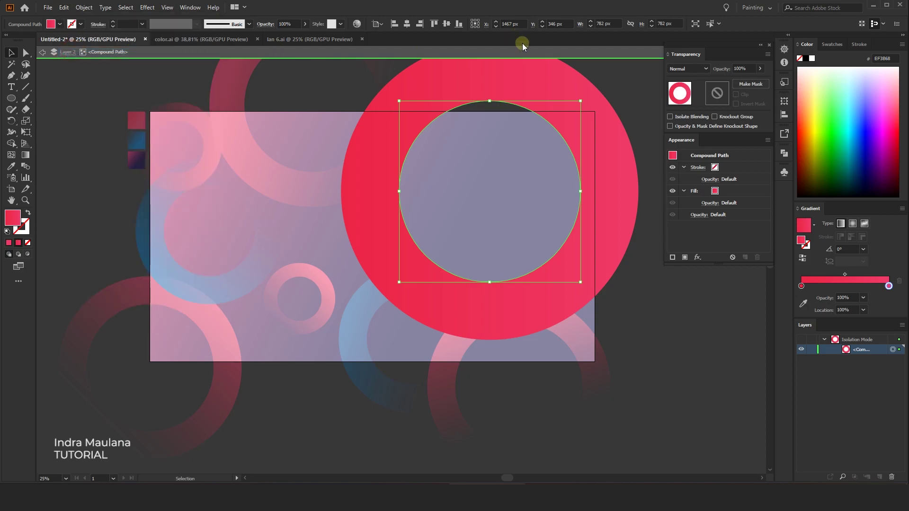
left_click(477, 50)
left_click(66, 69)
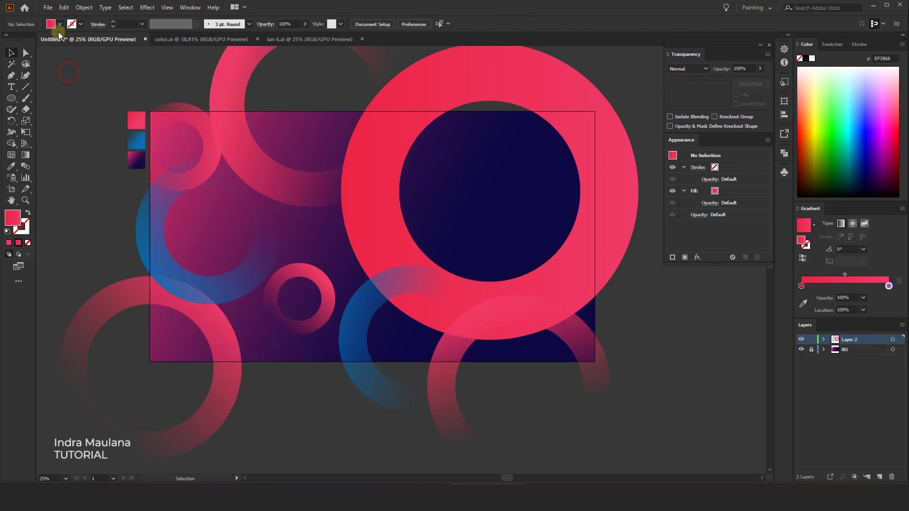
Step: Paste the inner circle in front, covering the ring's hole in its original position
left_click(63, 7)
left_click(92, 75)
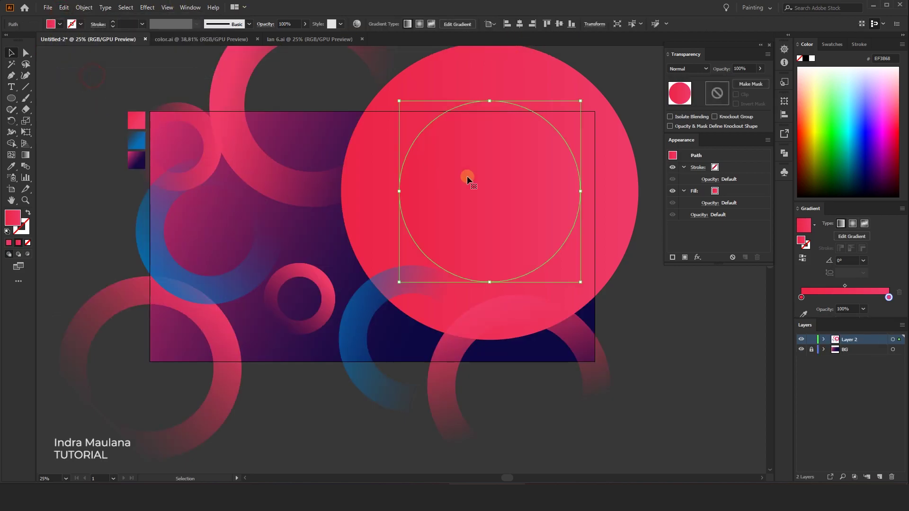
left_click_drag(473, 180, 474, 219)
key("ctrl+z")
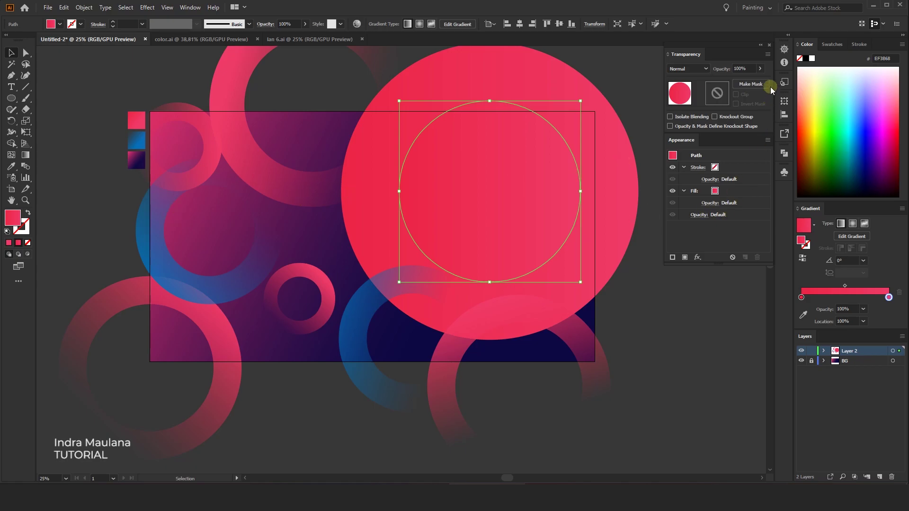
left_click(56, 25)
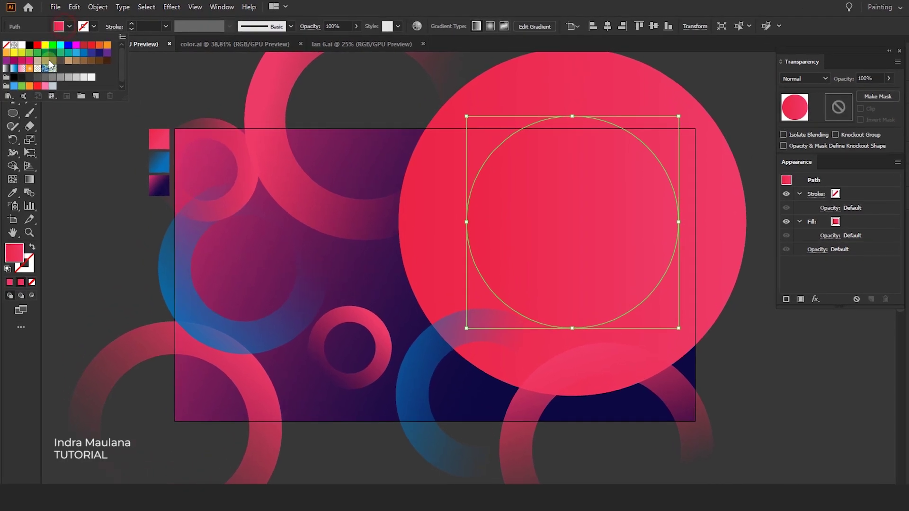
Step: Fill the circle with a dense dot swatch from the Basic Graphics_Dots pattern library
left_click(7, 84)
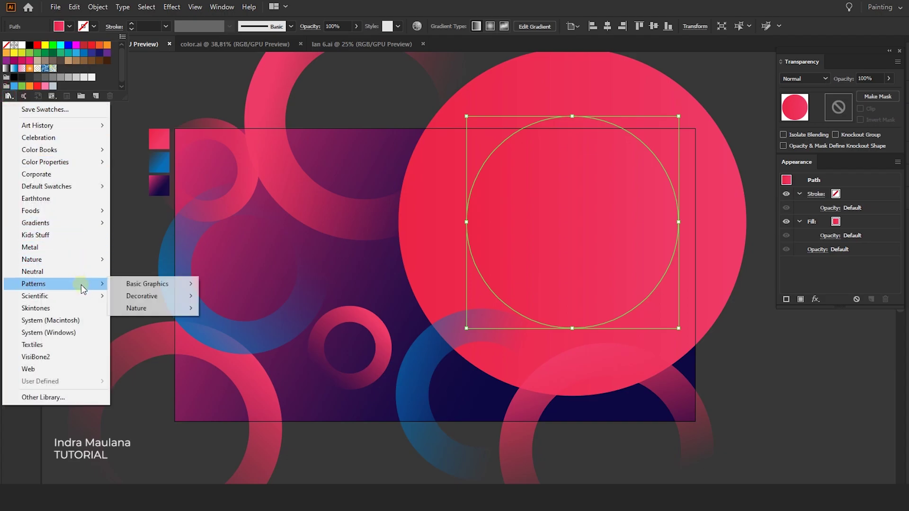
mouse_move(147, 284)
left_click(242, 284)
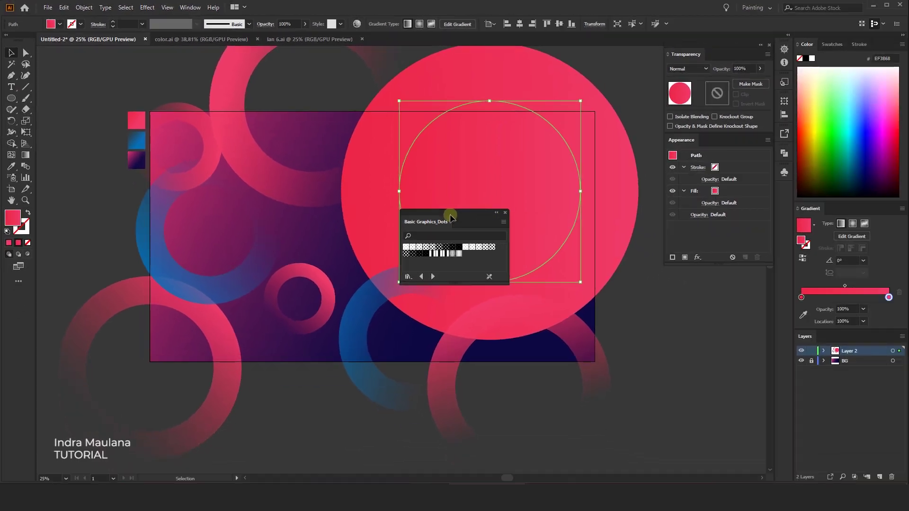
left_click_drag(450, 218, 711, 275)
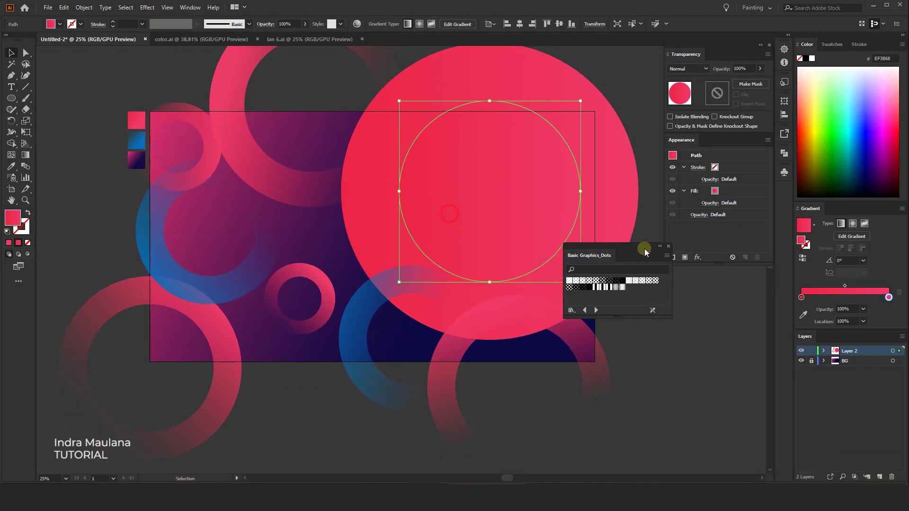
left_click(679, 305)
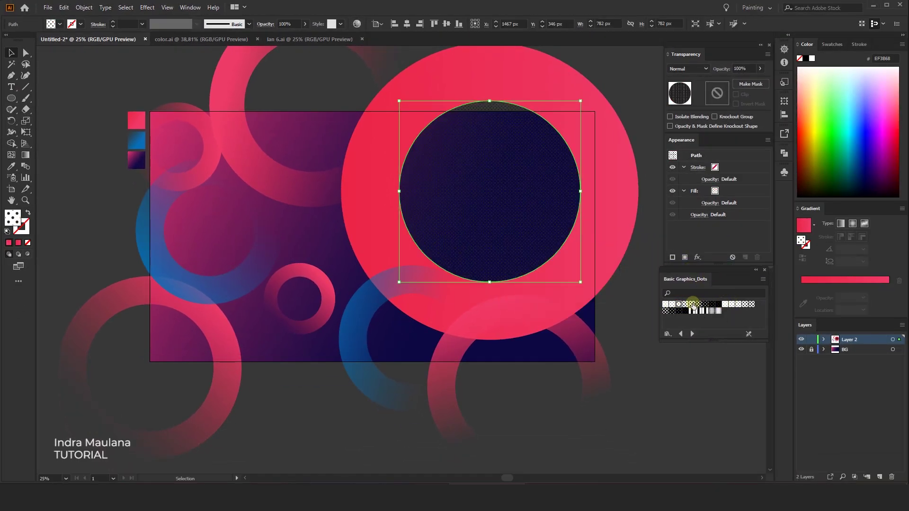
left_click(686, 304)
left_click(732, 305)
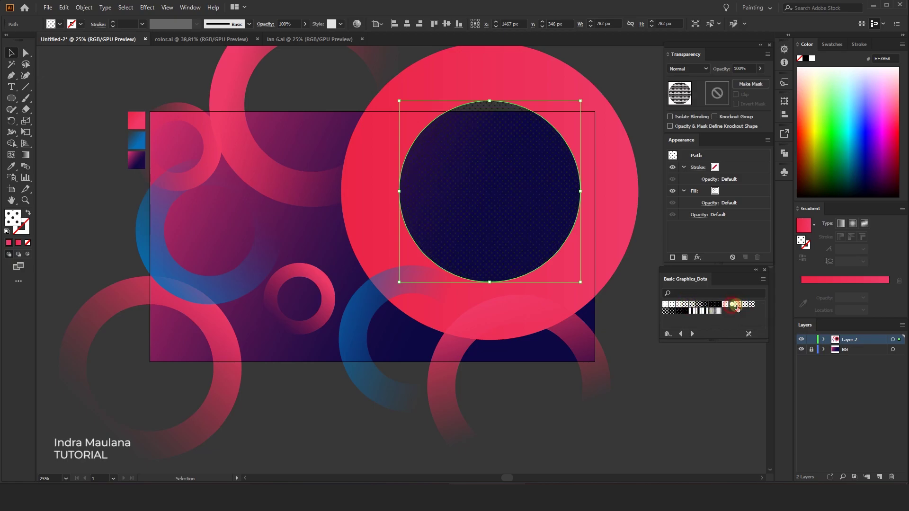
Step: Recolour the dot pattern to white with Recolor Artwork
left_click(509, 271)
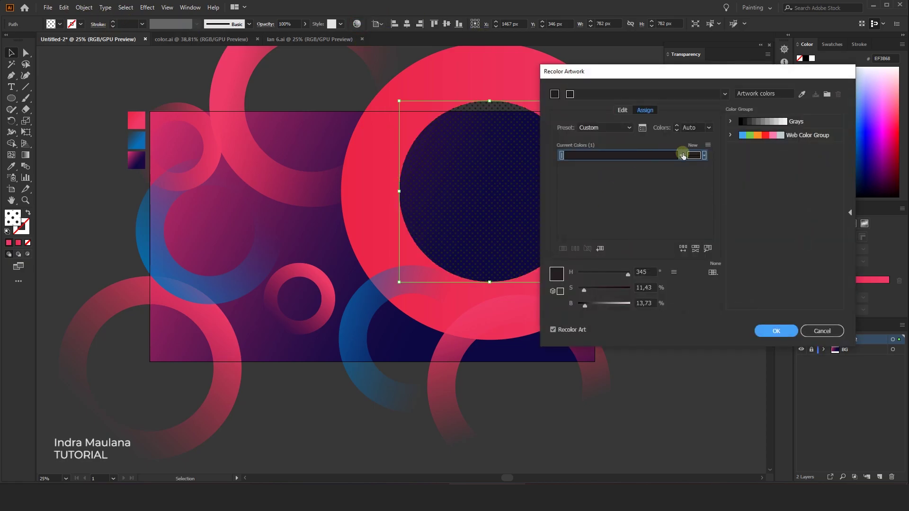
double_click(692, 158)
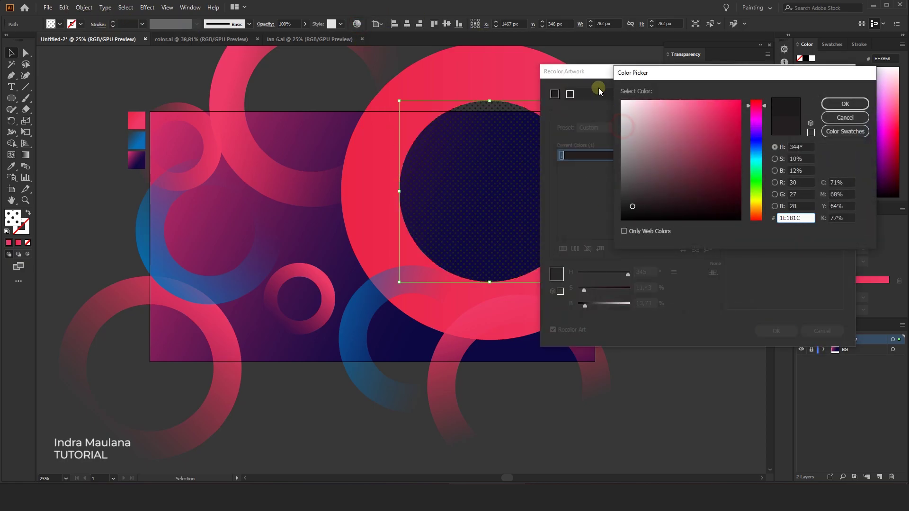
left_click(625, 105)
left_click(846, 104)
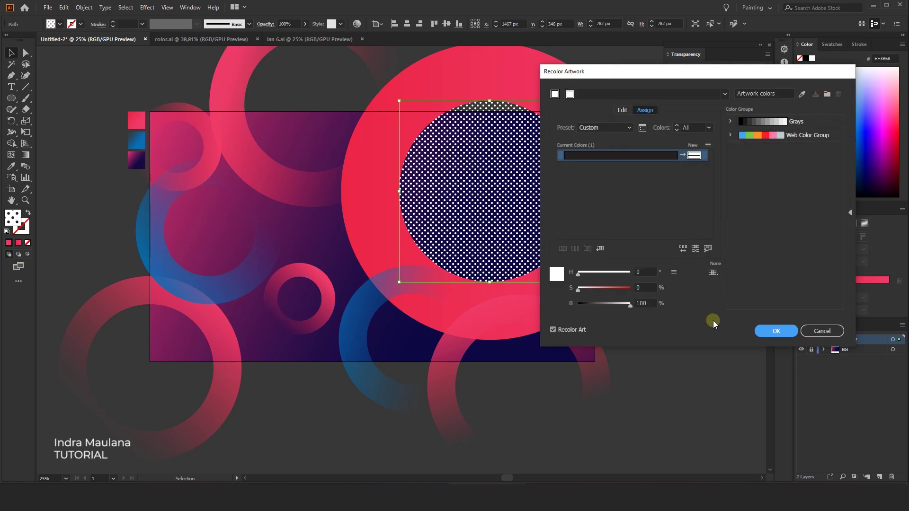
left_click(707, 70)
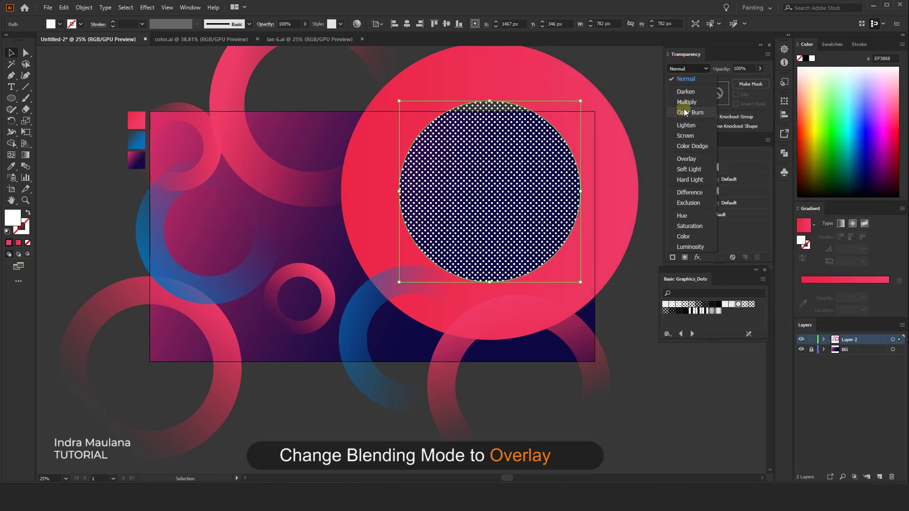
Step: Set the dotted circle's blending mode to Overlay and deselect it
left_click(686, 158)
left_click(635, 380)
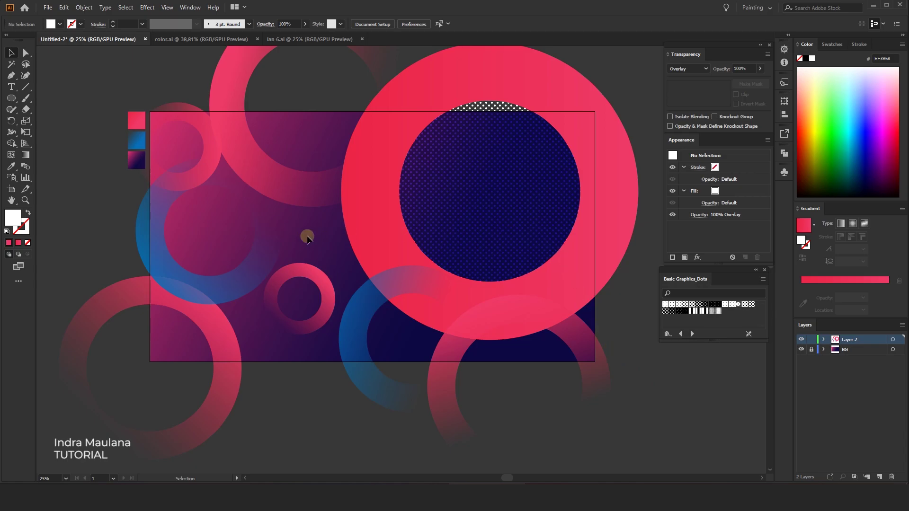
left_click(296, 186)
Step: Copy the top ring's inner circle from isolation mode
right_click(296, 186)
left_click(334, 243)
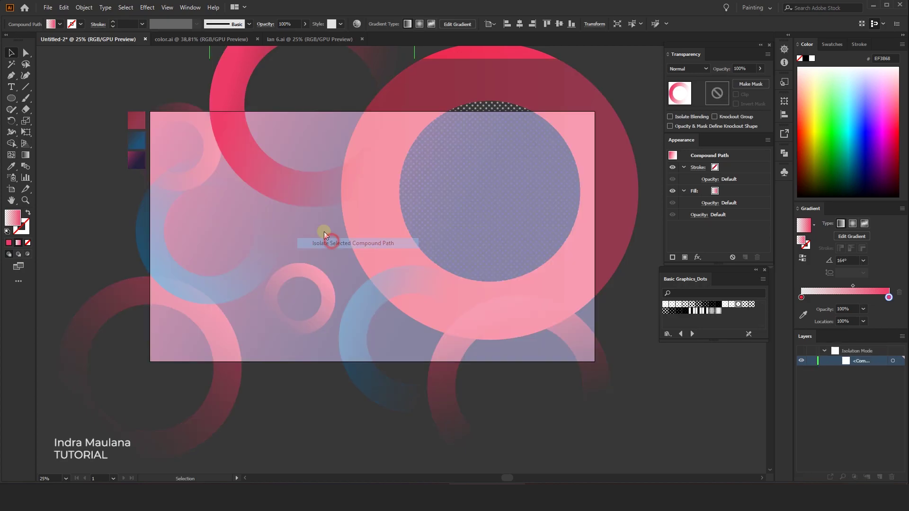
left_click(294, 172)
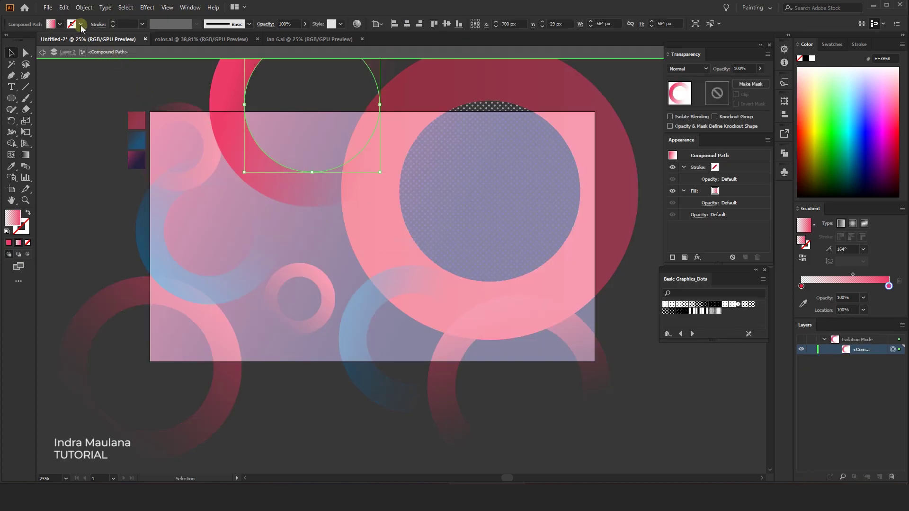
left_click(65, 7)
left_click(81, 51)
double_click(161, 55)
left_click(132, 76)
Step: Paste the circle in front and Eyedropper the white Overlay dot pattern onto it
left_click(64, 7)
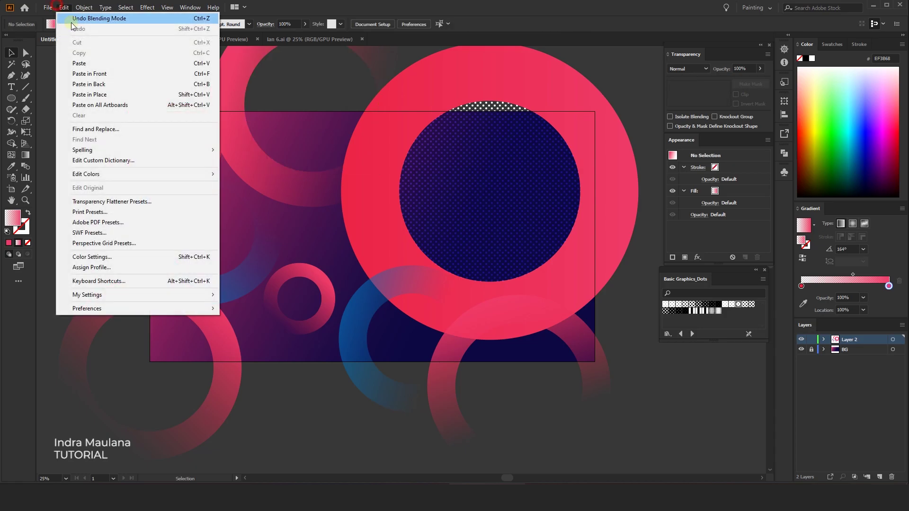
left_click(99, 74)
left_click(11, 167)
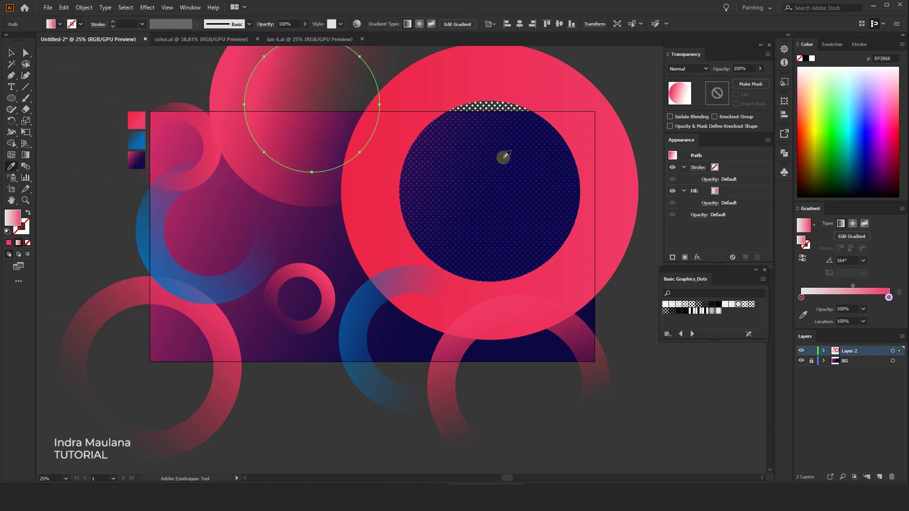
left_click(504, 157)
left_click(11, 53)
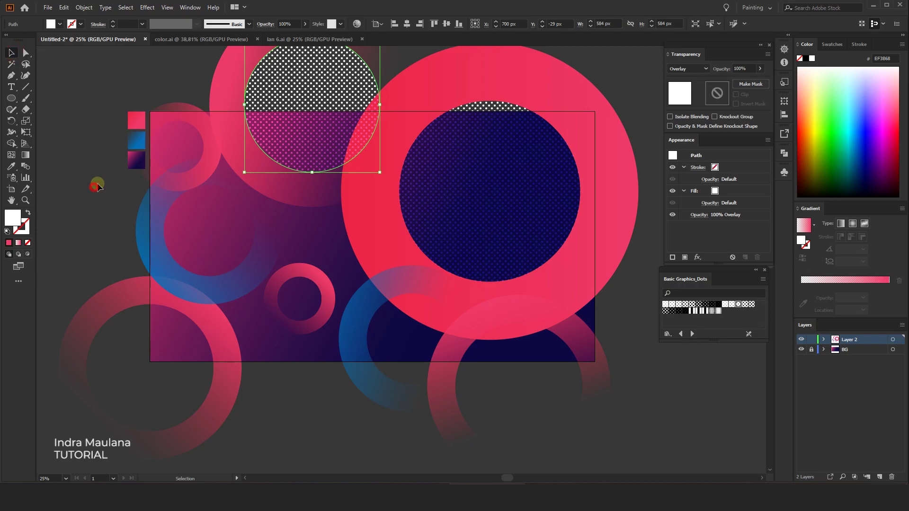
left_click(96, 185)
left_click(212, 346)
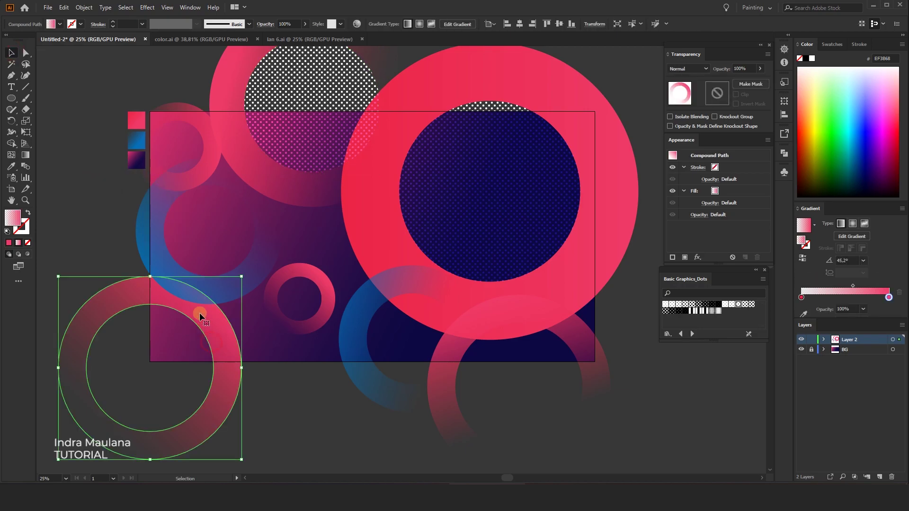
Step: Copy the bottom-left ring's inner circle from isolation mode
right_click(207, 334)
left_click(239, 239)
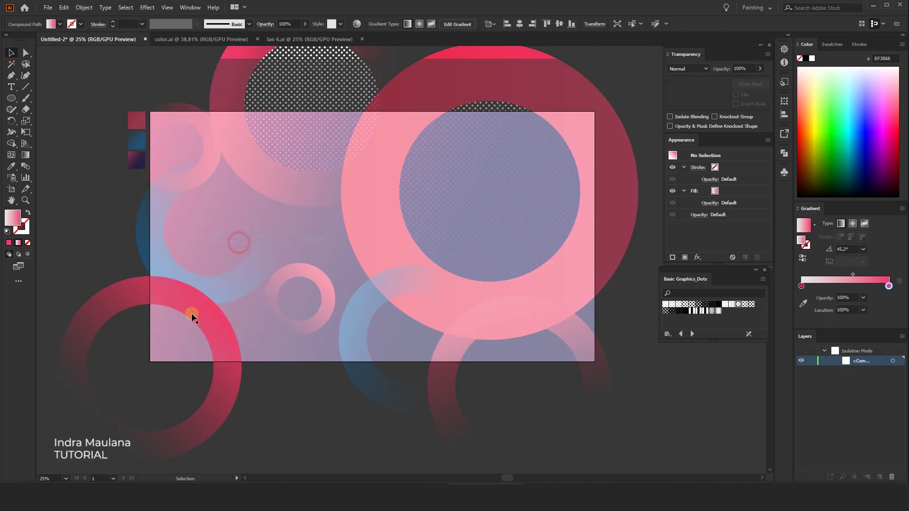
left_click(185, 314)
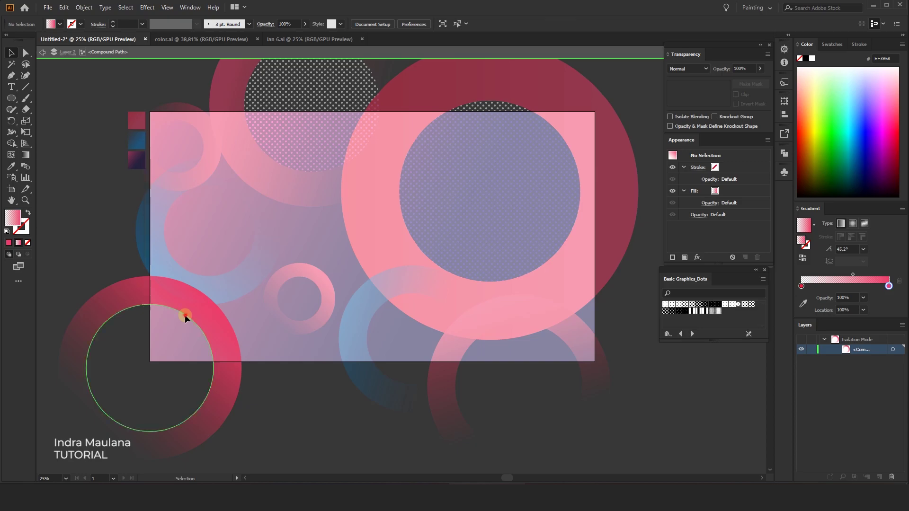
left_click(64, 7)
left_click(93, 53)
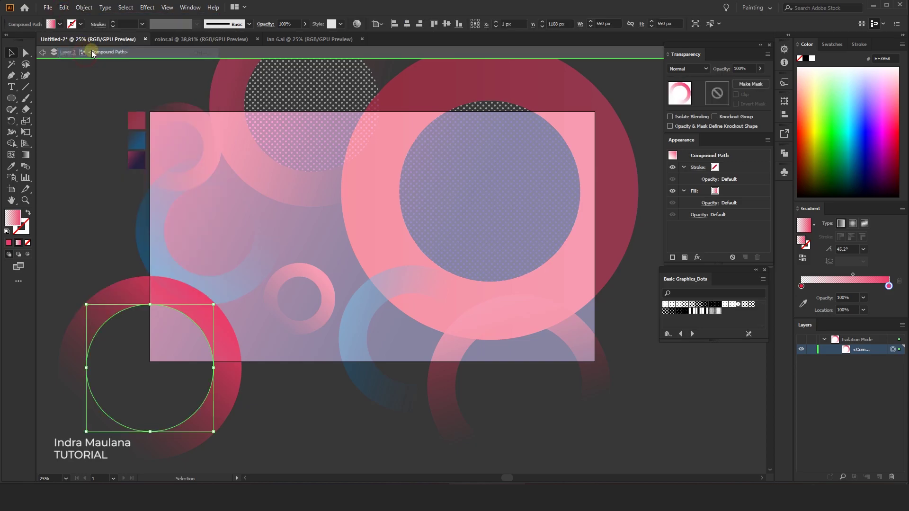
left_click(213, 61)
left_click(163, 47)
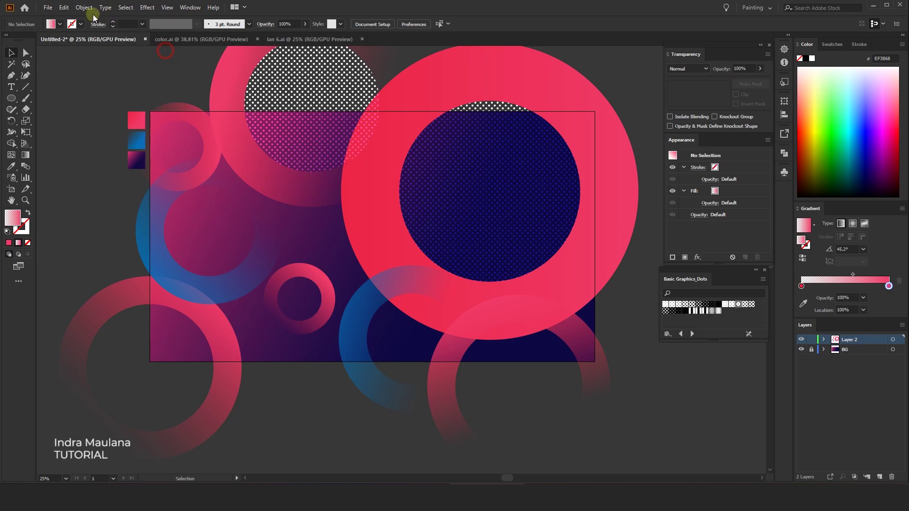
Step: Paste the circle in front and Eyedropper the white Overlay dot pattern onto it
left_click(64, 8)
left_click(96, 75)
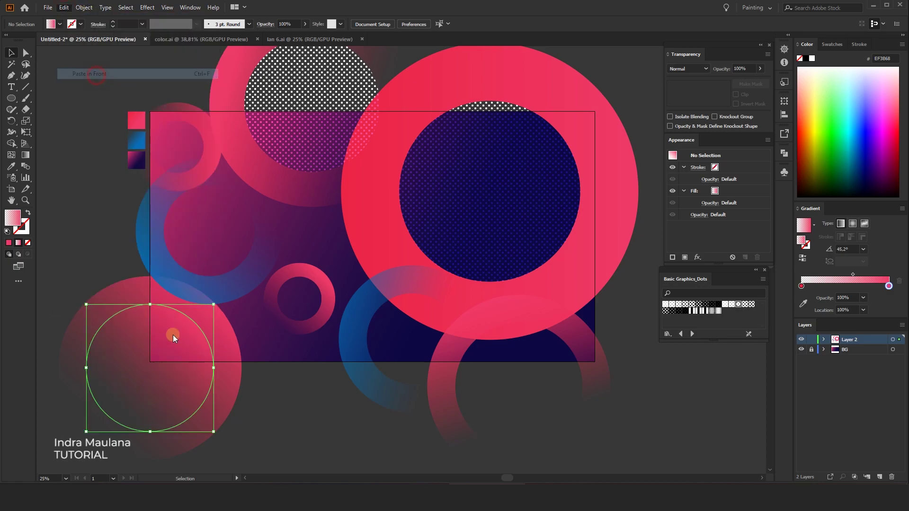
left_click(11, 166)
left_click(298, 144)
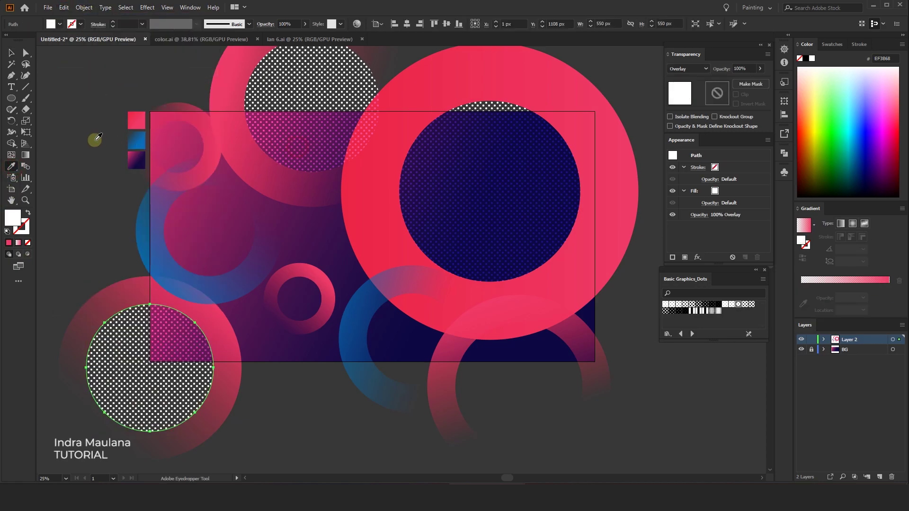
left_click(11, 52)
left_click(140, 197)
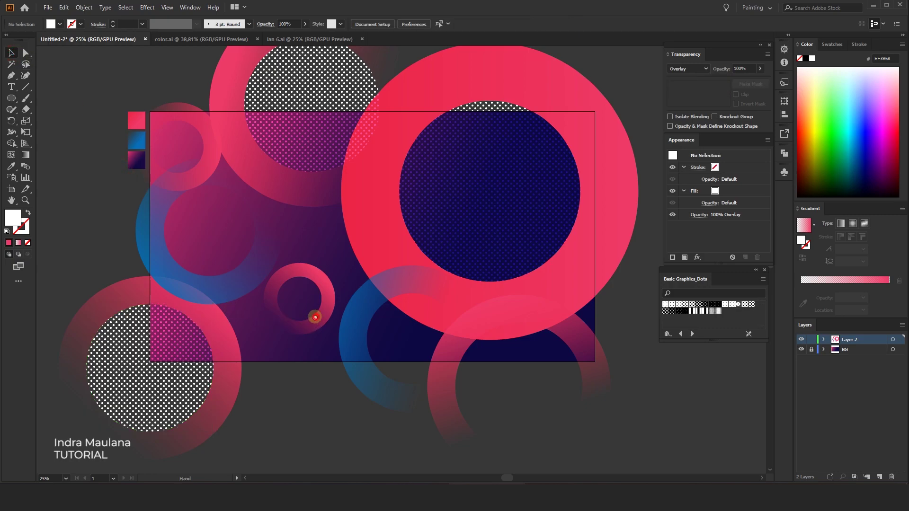
left_click_drag(310, 310, 317, 315)
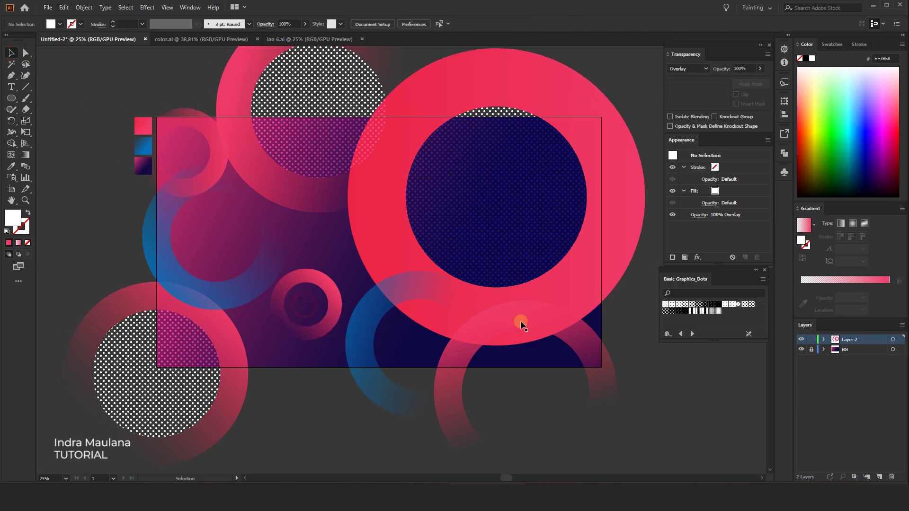
Step: Unlock the BG layer and drag the background gradient's midpoint toward the navy end
left_click(811, 349)
left_click(332, 262)
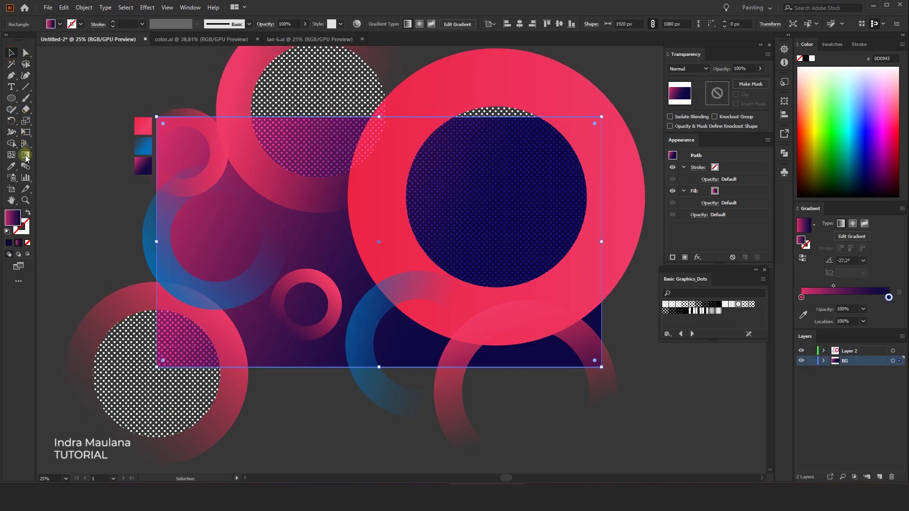
left_click(26, 155)
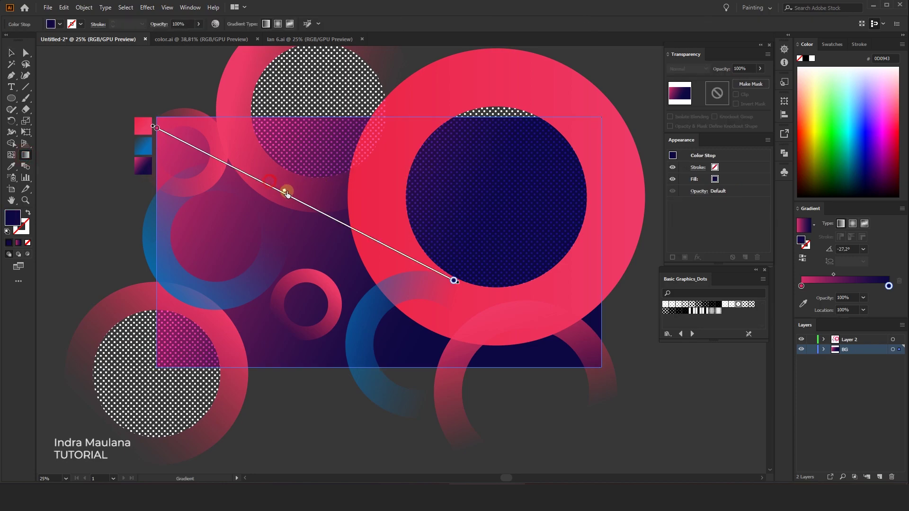
left_click_drag(287, 194, 293, 197)
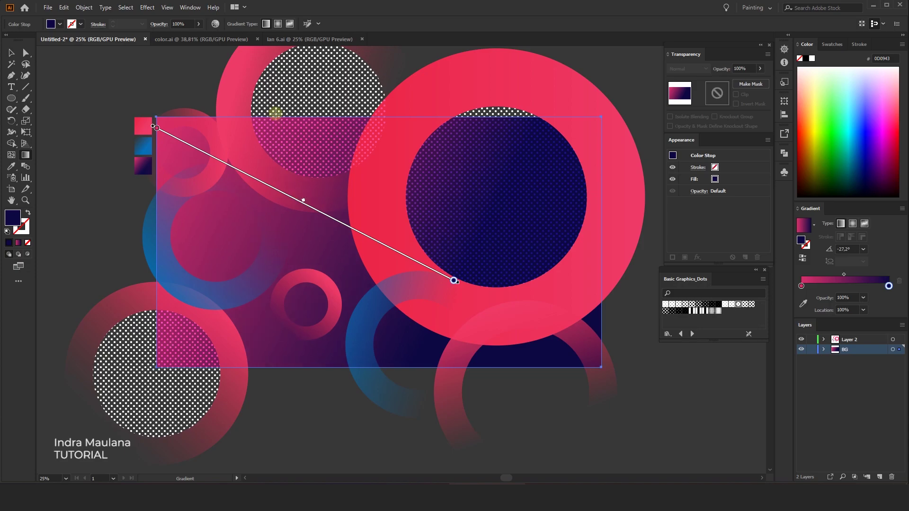
Step: Angle the background's pink-to-navy gradient diagonally to -47.9°, shift its midpoint, and lock the BG layer
left_click_drag(264, 115, 453, 324)
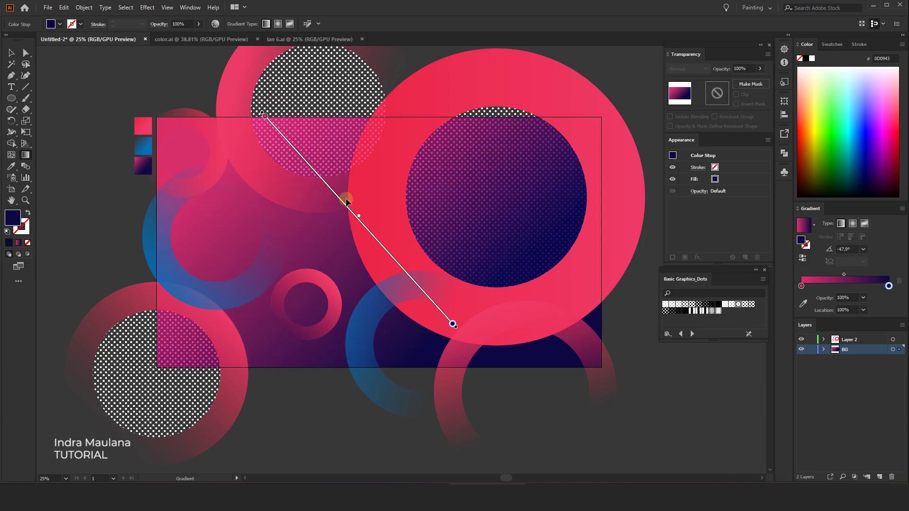
left_click_drag(358, 217, 338, 192)
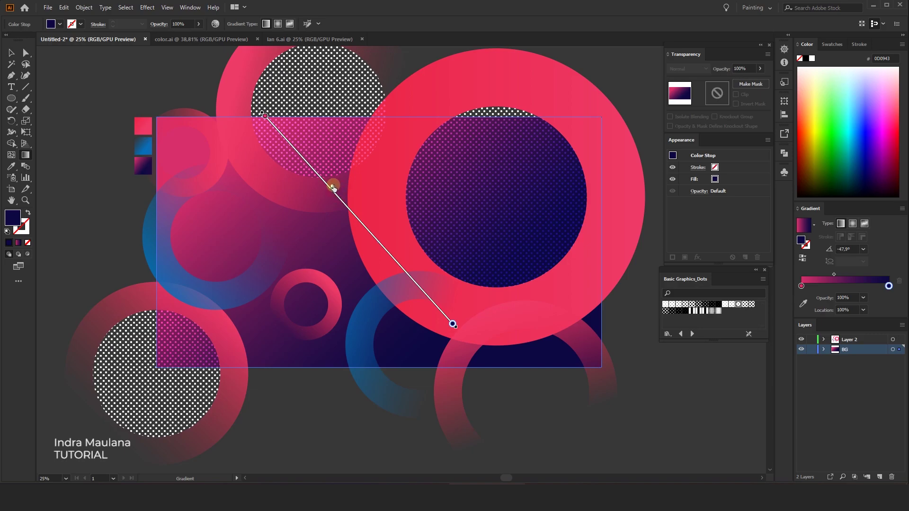
left_click(9, 49)
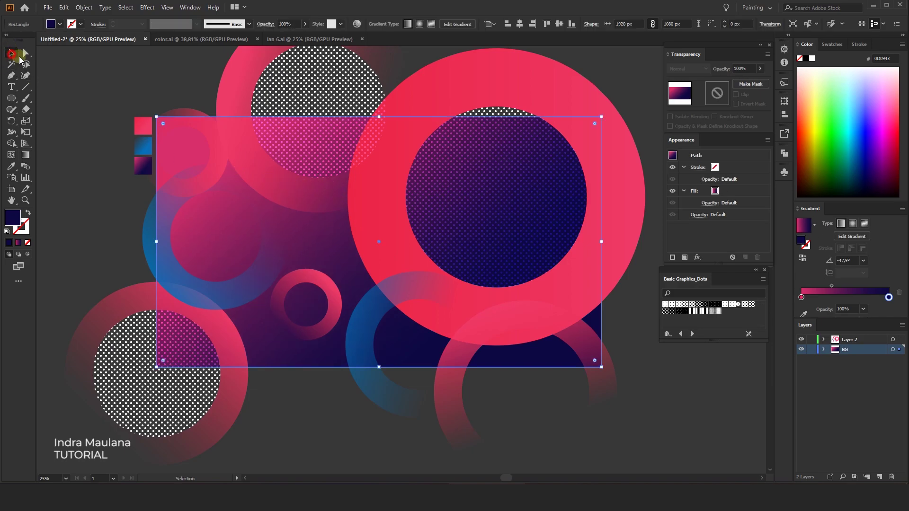
left_click(174, 89)
left_click(810, 349)
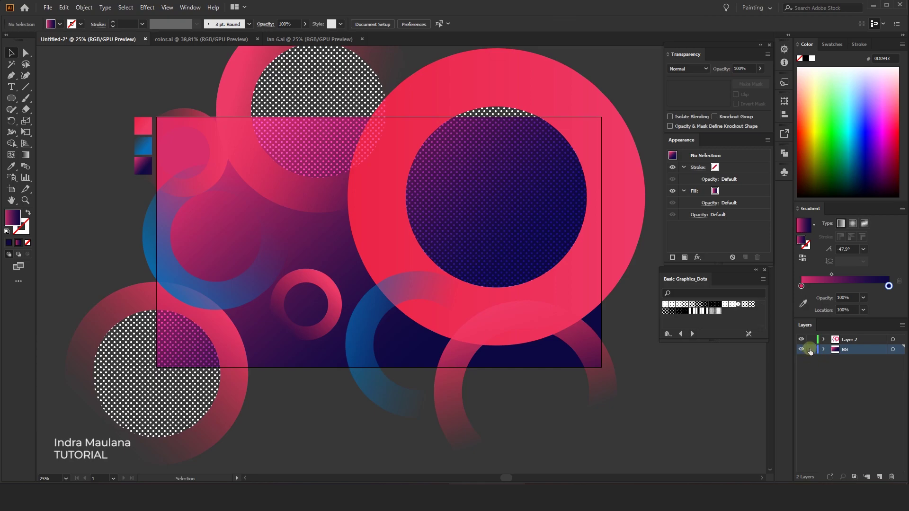
Step: Draw a circle on Layer 2 over the background's left side
left_click(849, 340)
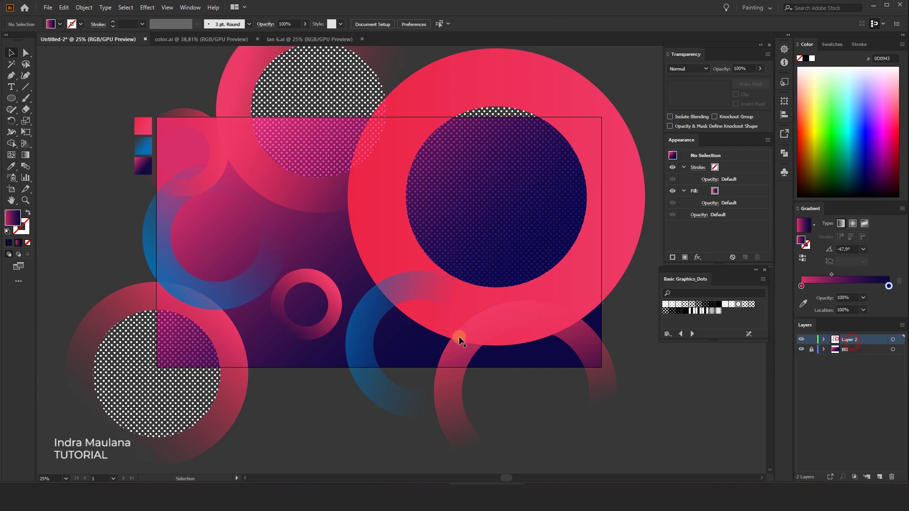
left_click(11, 99)
left_click_drag(285, 243, 335, 292)
left_click(10, 53)
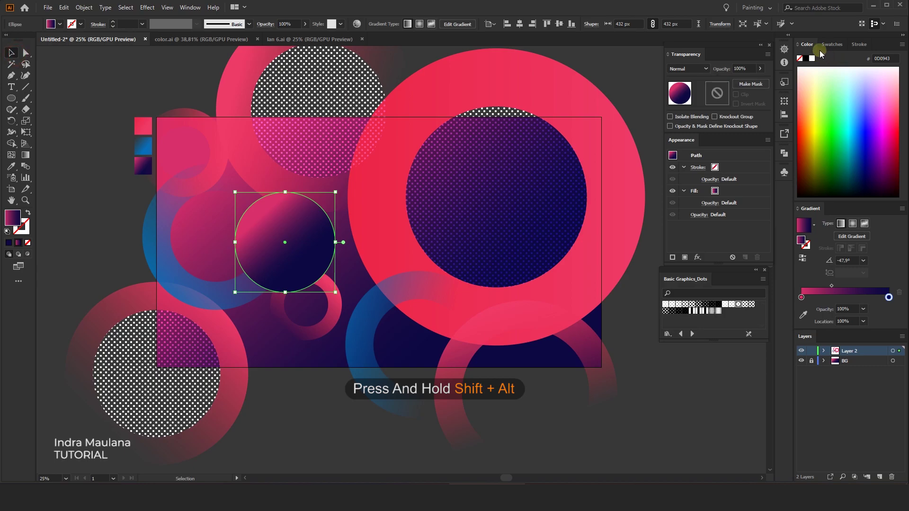
Step: Give the circle a white outline and no fill
left_click(81, 25)
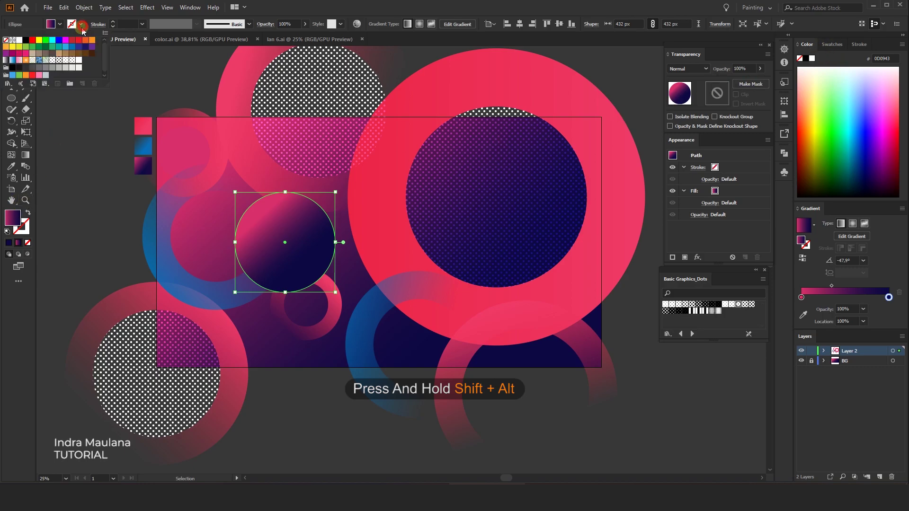
left_click(19, 40)
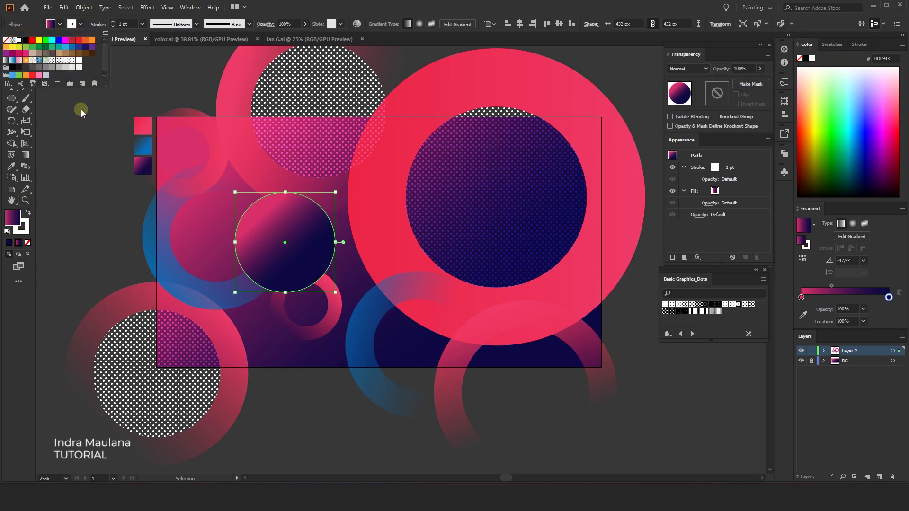
left_click(81, 140)
left_click(58, 24)
left_click(5, 40)
left_click(108, 219)
scroll(258, 193, "up", 1)
left_click(257, 216)
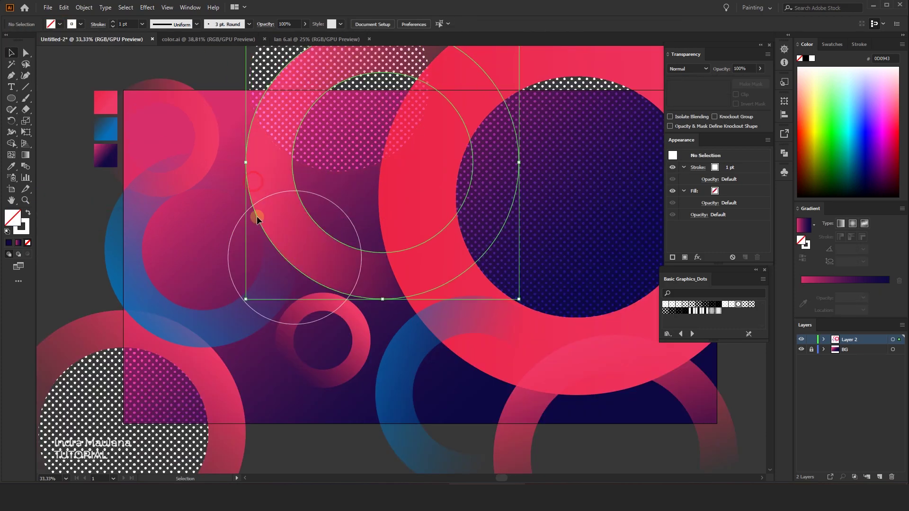
Step: Set the circle's outline weight to 2 pt
left_click(244, 212)
left_click(229, 239)
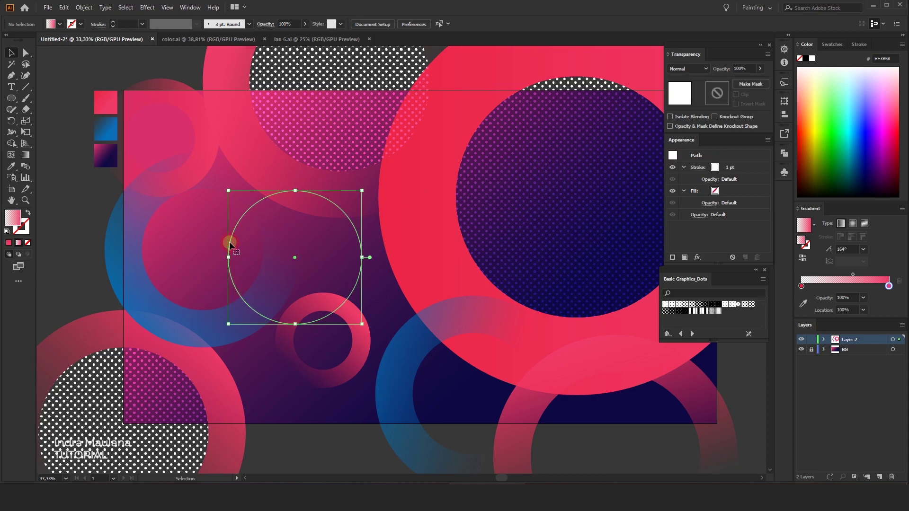
left_click(112, 23)
left_click(112, 22)
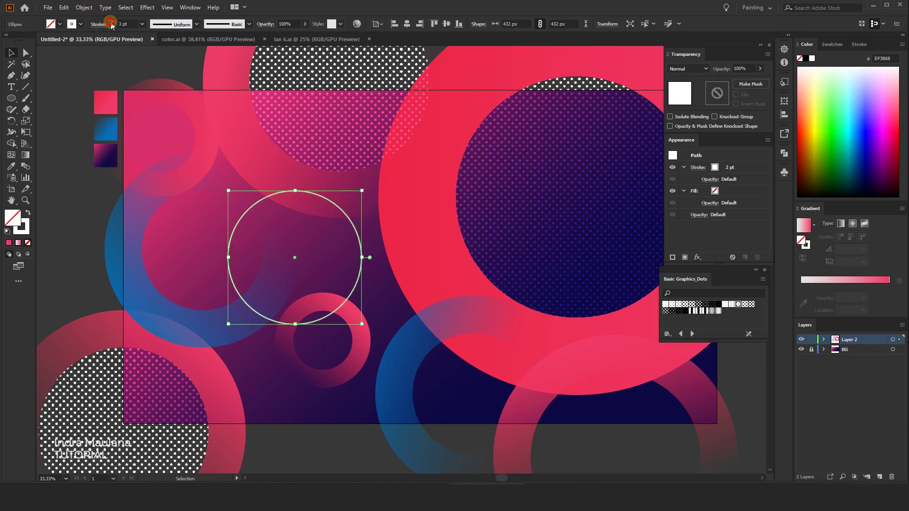
left_click(147, 240)
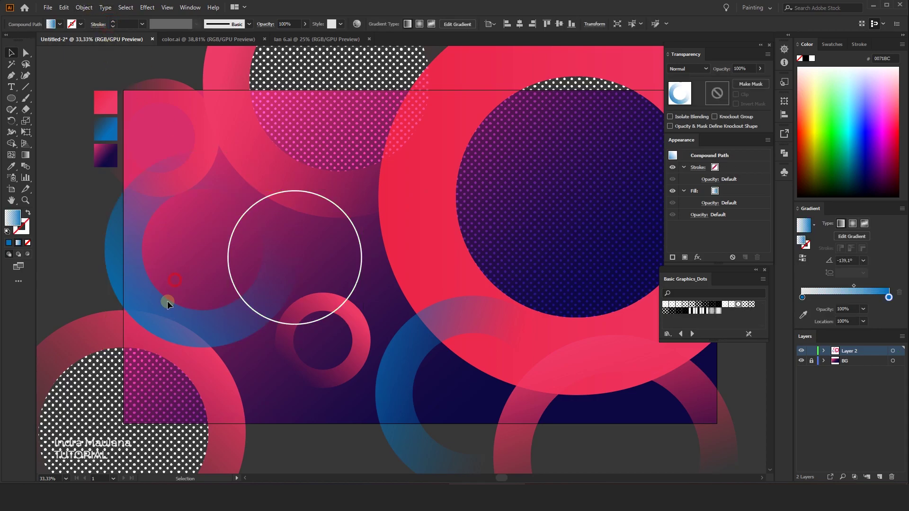
left_click(214, 268)
left_click(228, 260)
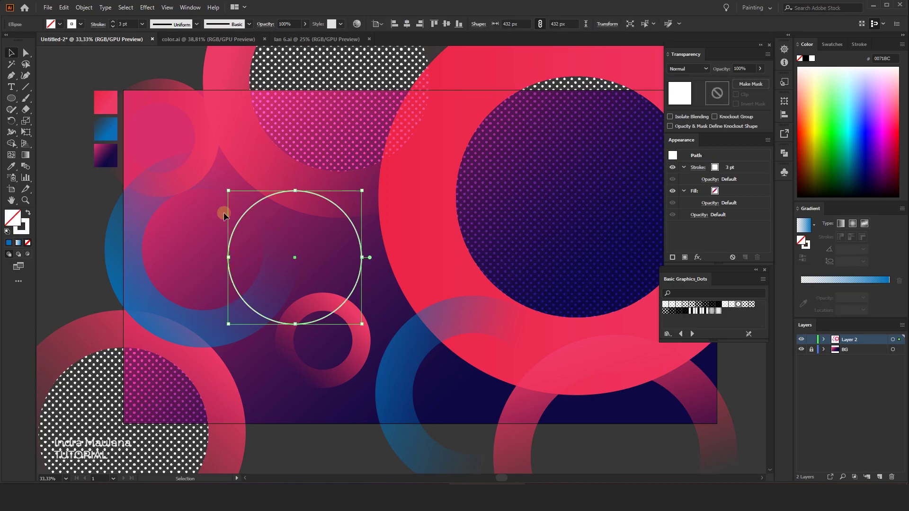
left_click(113, 26)
left_click(84, 8)
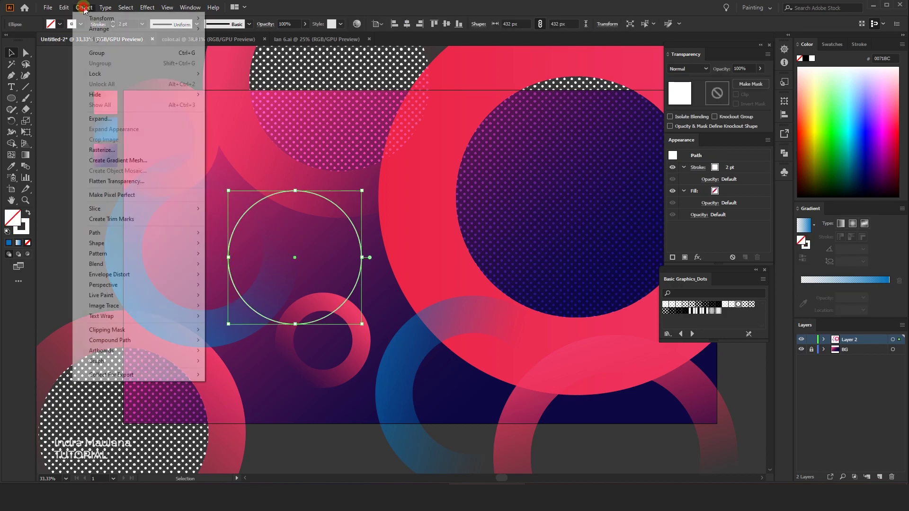
mouse_move(135, 233)
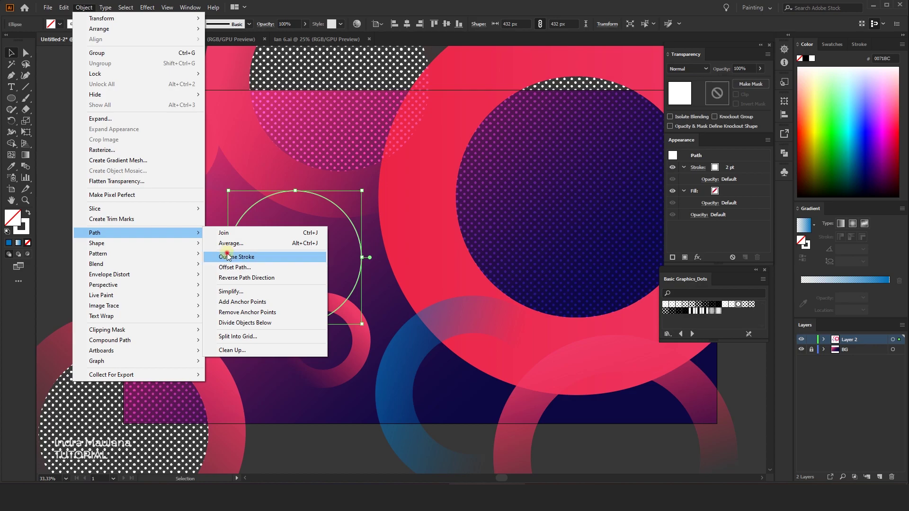
Step: Outline the circle's stroke into a ring with a white-to-black gradient in Screen mode
left_click(228, 256)
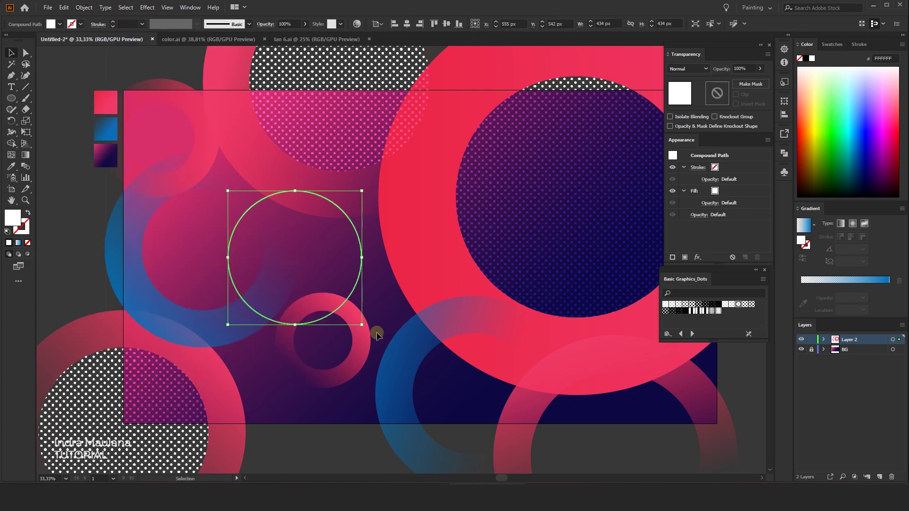
left_click(814, 224)
left_click(778, 248)
left_click(688, 68)
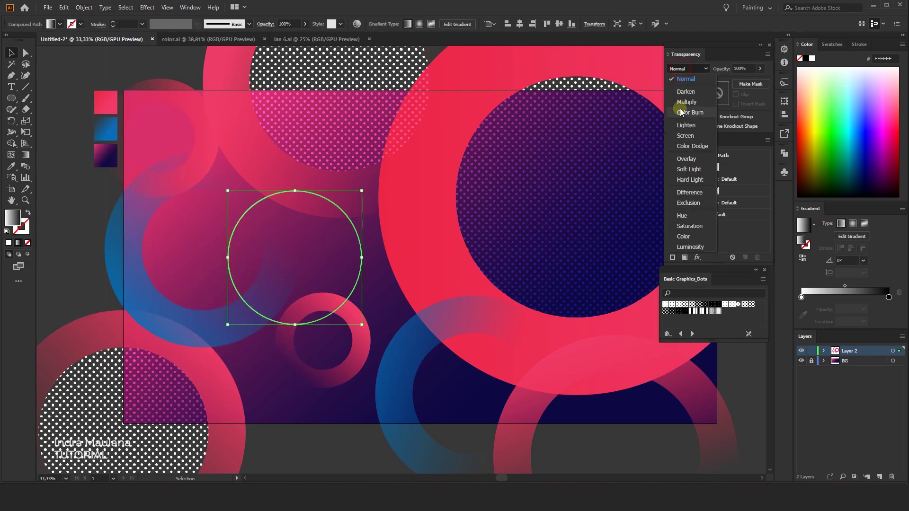
left_click(685, 135)
Step: Duplicate the ring up and to the right
left_click(341, 268)
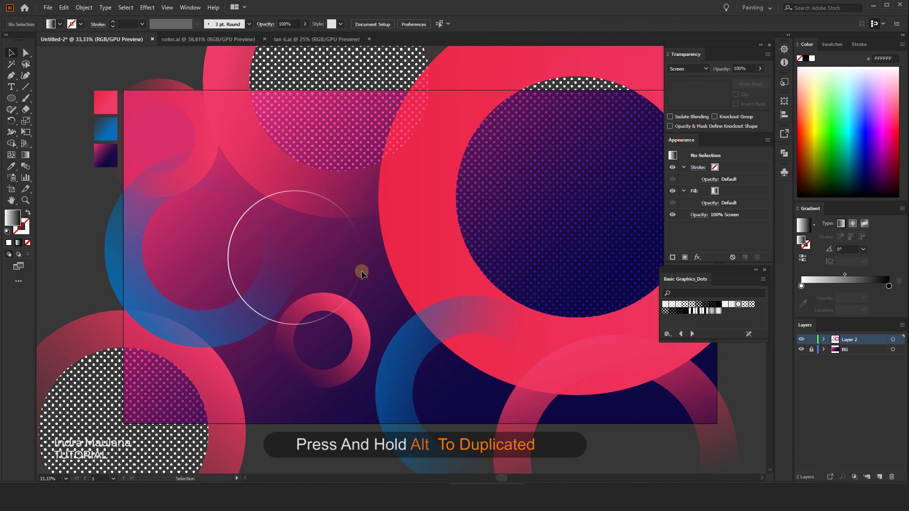
left_click(358, 235)
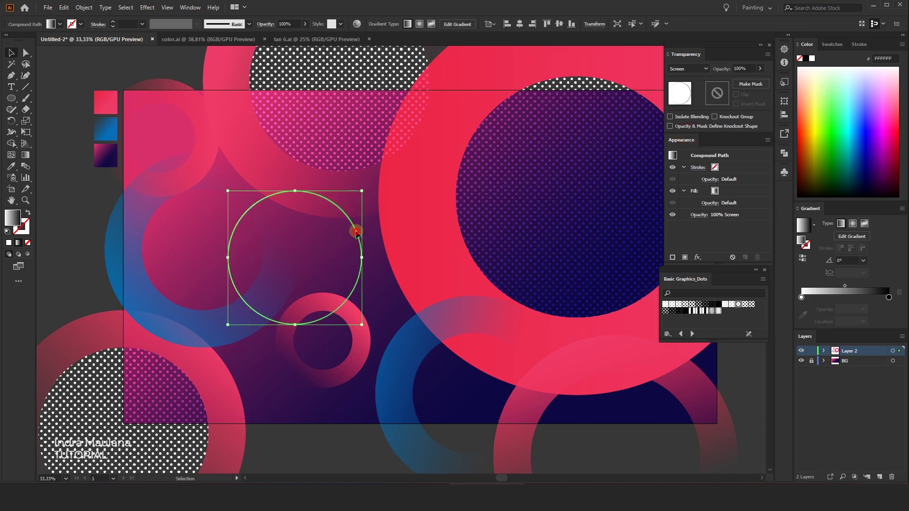
left_click_drag(357, 233, 422, 145)
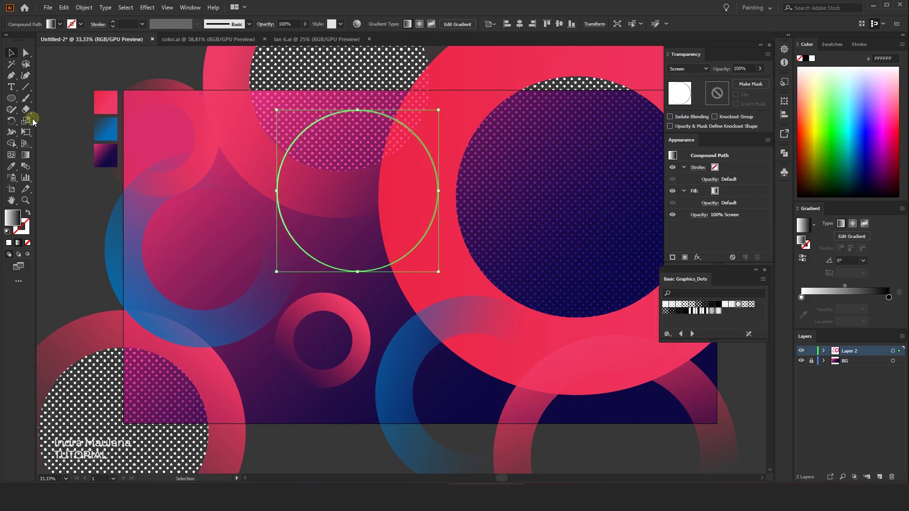
Step: Re-angle the copied ring's gradient diagonally
key("ctrl+h")
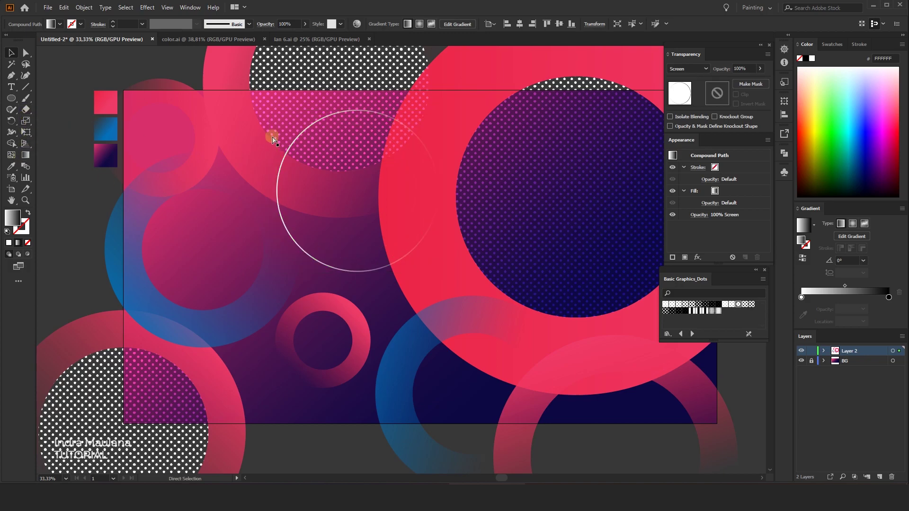
left_click(25, 155)
left_click_drag(393, 124, 285, 222)
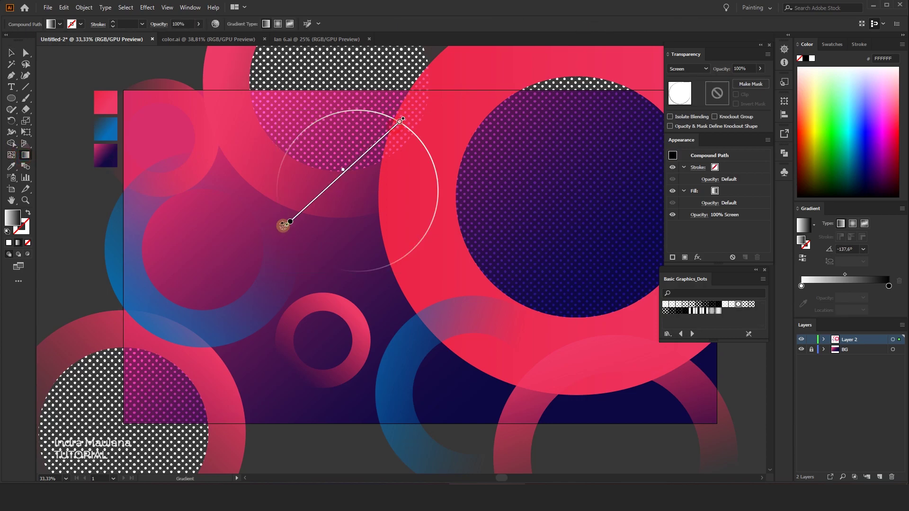
left_click_drag(425, 114, 292, 216)
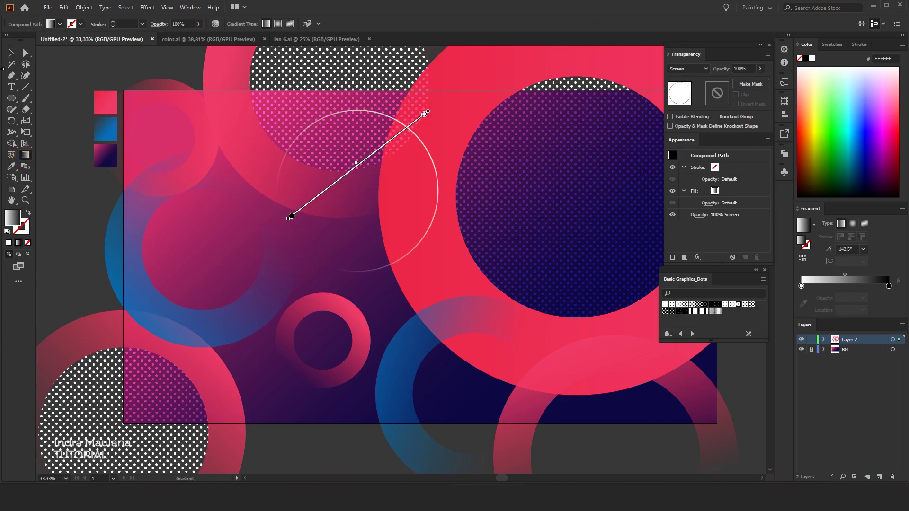
left_click(12, 53)
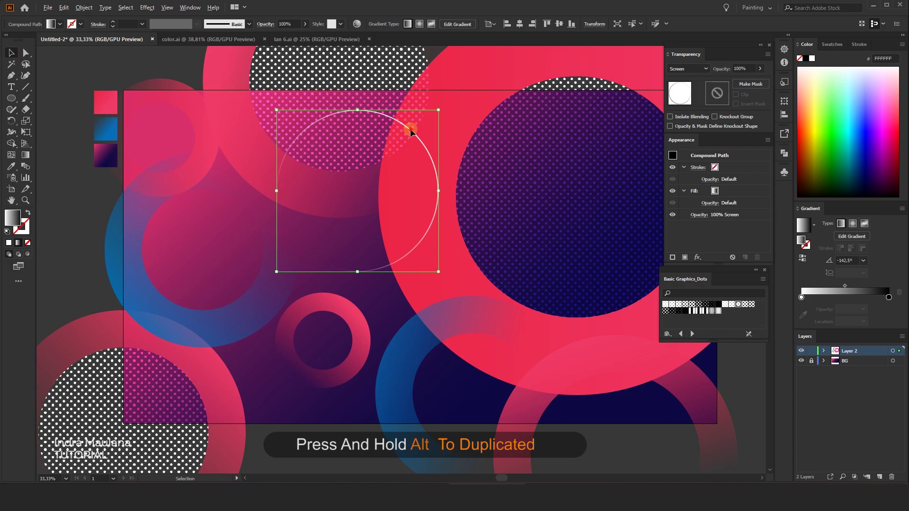
Step: Add a smaller ring copy at the top-left and angle its gradient diagonally
mouse_move(410, 132)
left_mouse_down()
mouse_move(533, 270)
mouse_move(482, 312)
left_mouse_up()
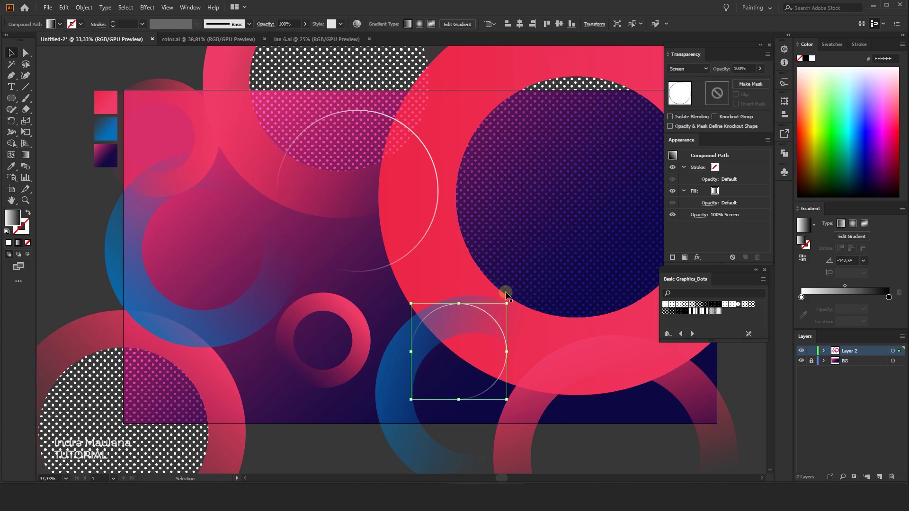
left_click_drag(505, 303, 501, 317)
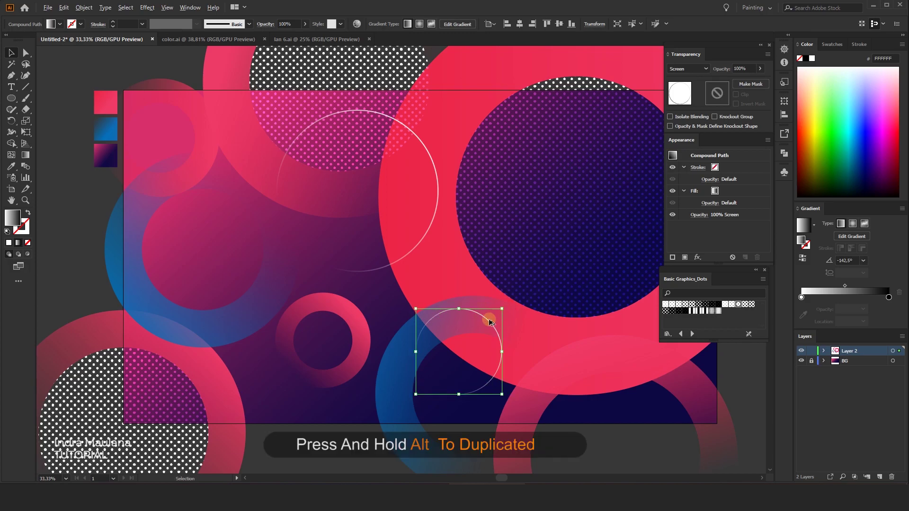
mouse_move(490, 323)
left_mouse_down()
mouse_move(224, 131)
mouse_move(254, 101)
mouse_move(214, 67)
left_mouse_up()
key("g")
left_click_drag(167, 191, 167, 96)
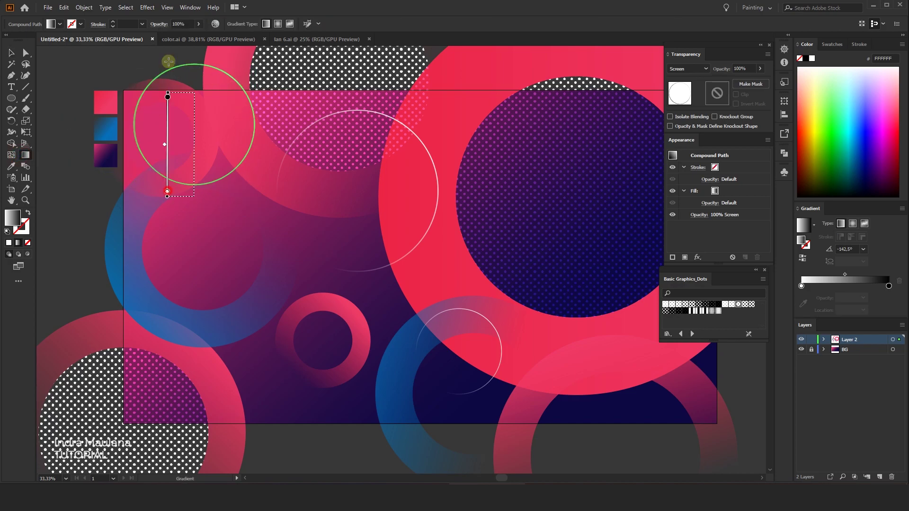
left_click_drag(173, 162, 172, 209)
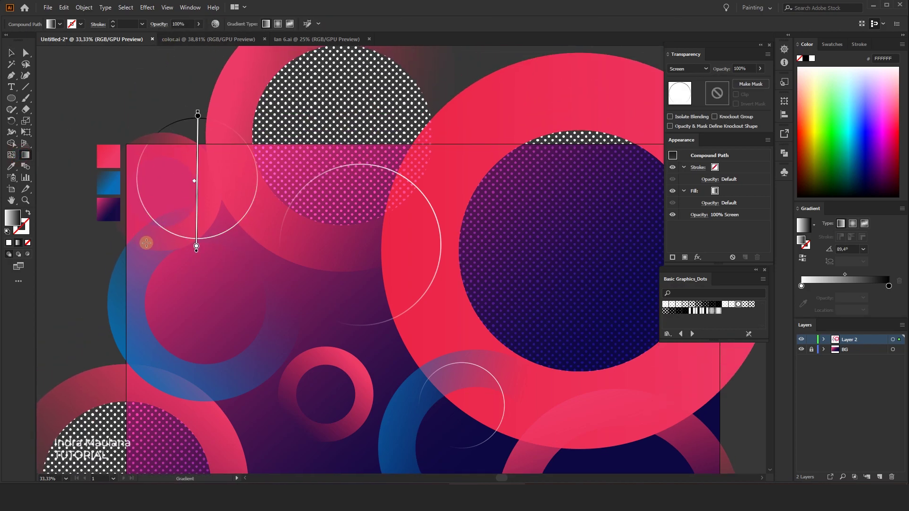
left_click_drag(146, 243, 213, 135)
left_click(12, 51)
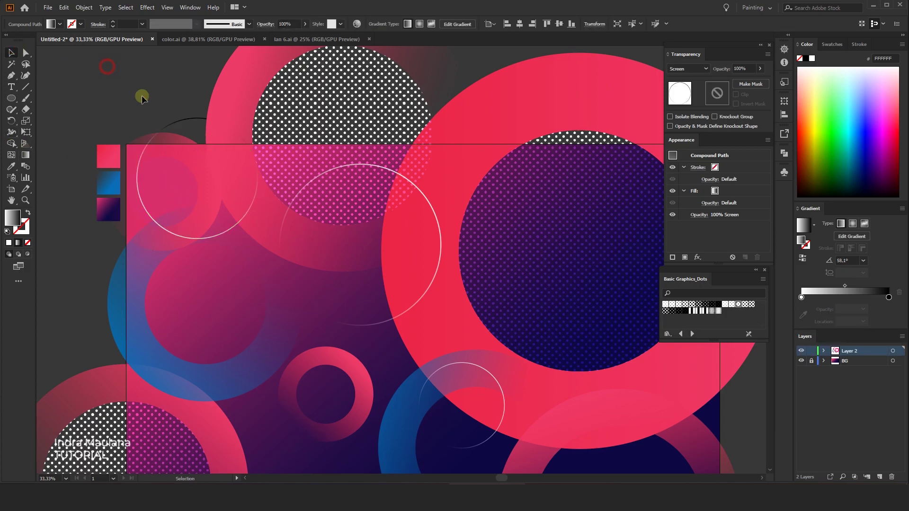
Step: Deselect, recentre the artboard, and save the banner document
left_click(142, 91)
scroll(146, 91, "down", 1)
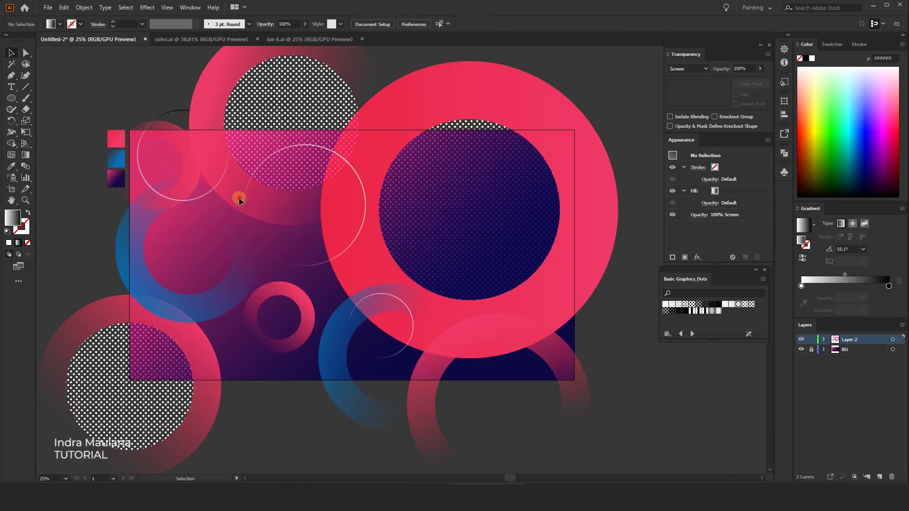
left_click(322, 428)
left_click_drag(474, 131, 455, 162)
key("ctrl+s")
Step: Place the sneaker photo and move it left onto the large pink circle
left_click(47, 7)
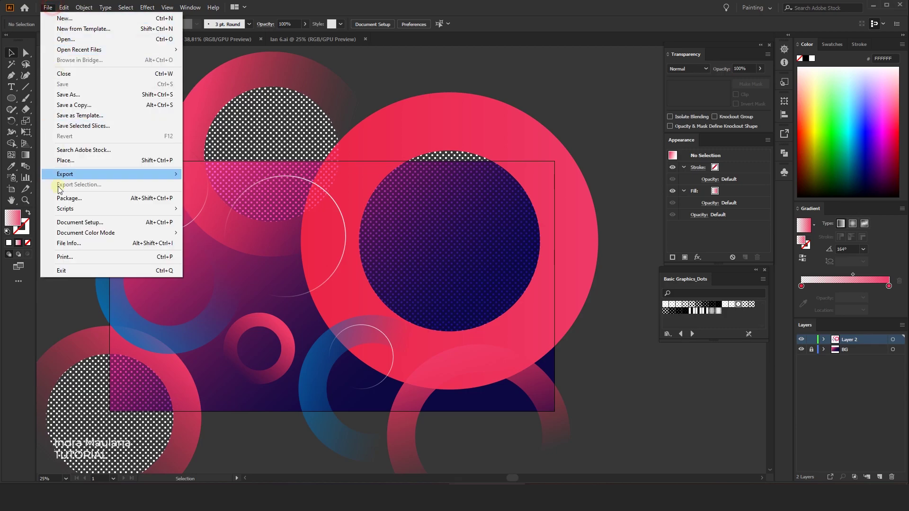
left_click(61, 160)
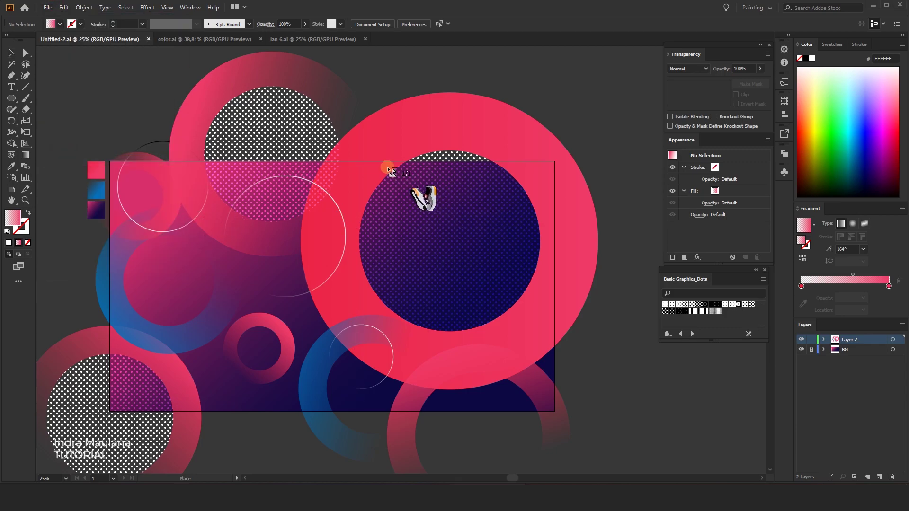
left_click_drag(387, 166, 654, 366)
left_click(8, 53)
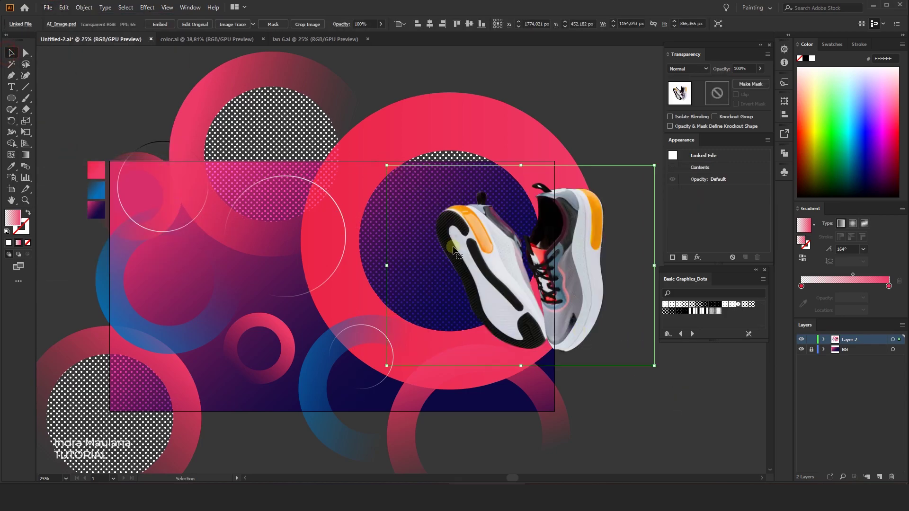
mouse_move(535, 268)
left_mouse_down()
mouse_move(433, 286)
mouse_move(174, 195)
left_mouse_up()
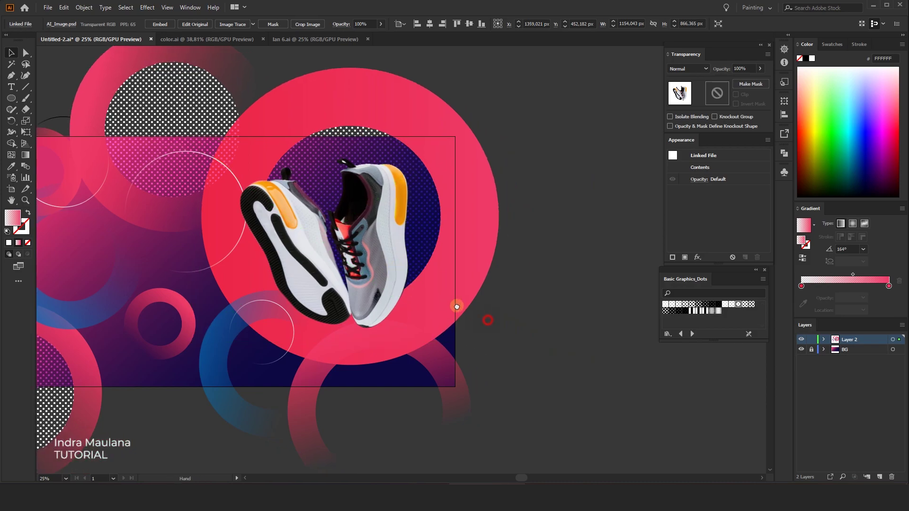
left_click(11, 98)
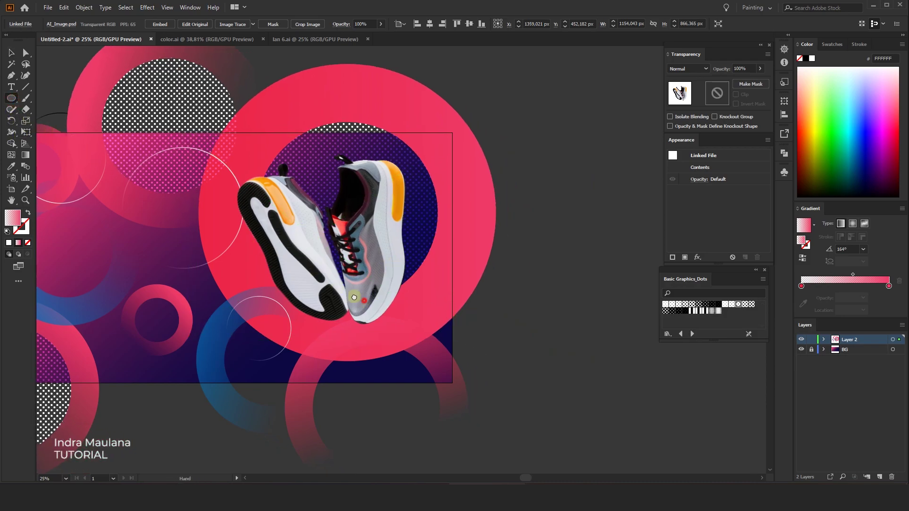
Step: Draw a wide ellipse under the shoe with a reversed black-to-white radial gradient
left_click_drag(259, 304, 361, 336)
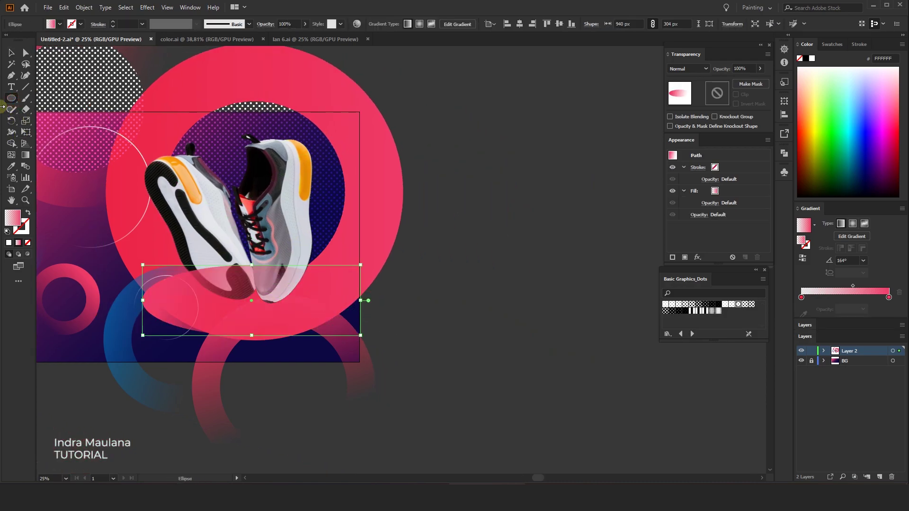
left_click(14, 53)
left_click(814, 226)
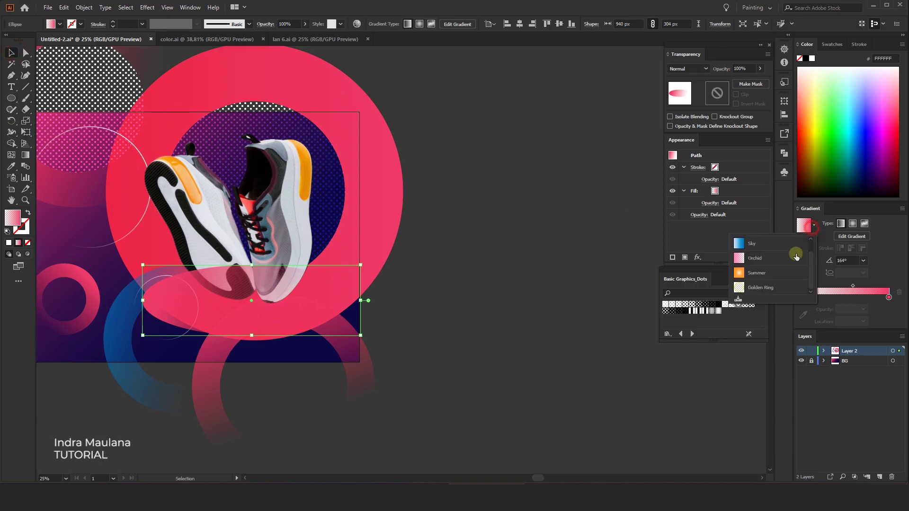
left_click(775, 245)
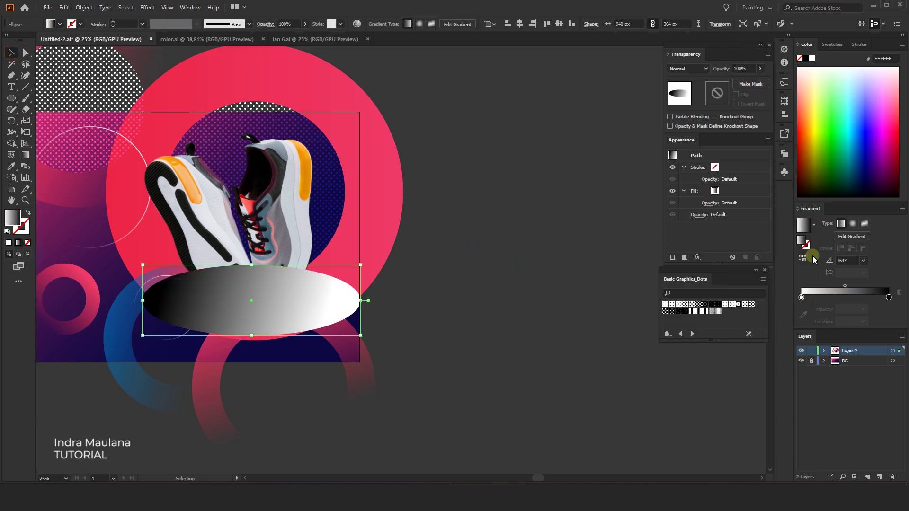
left_click(852, 224)
left_click(802, 258)
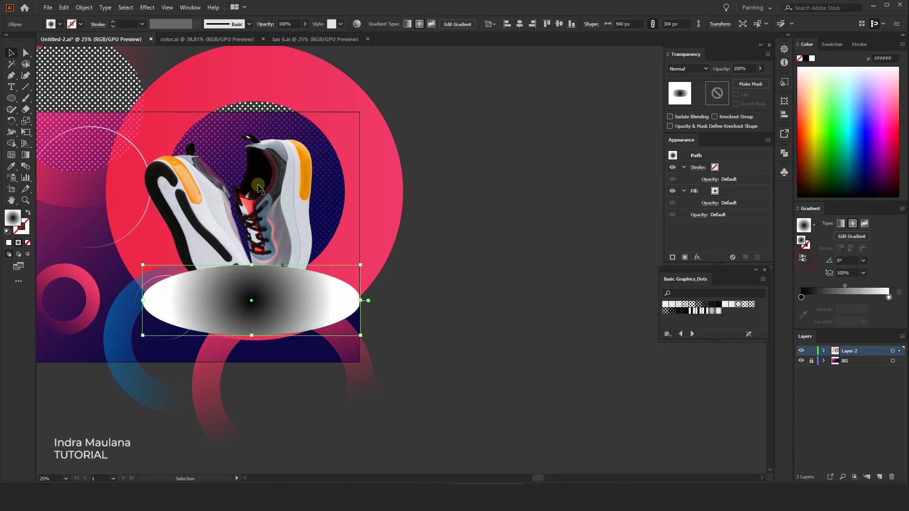
left_click(25, 155)
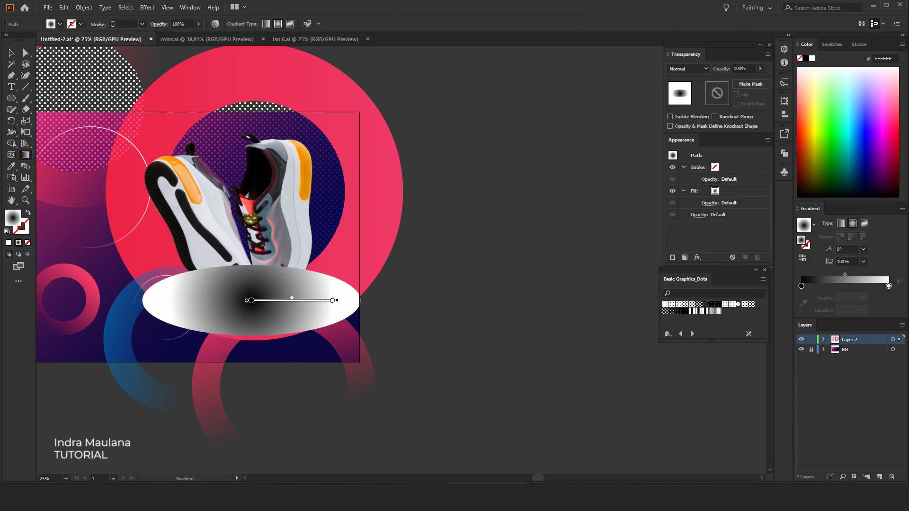
left_click_drag(253, 221, 254, 269)
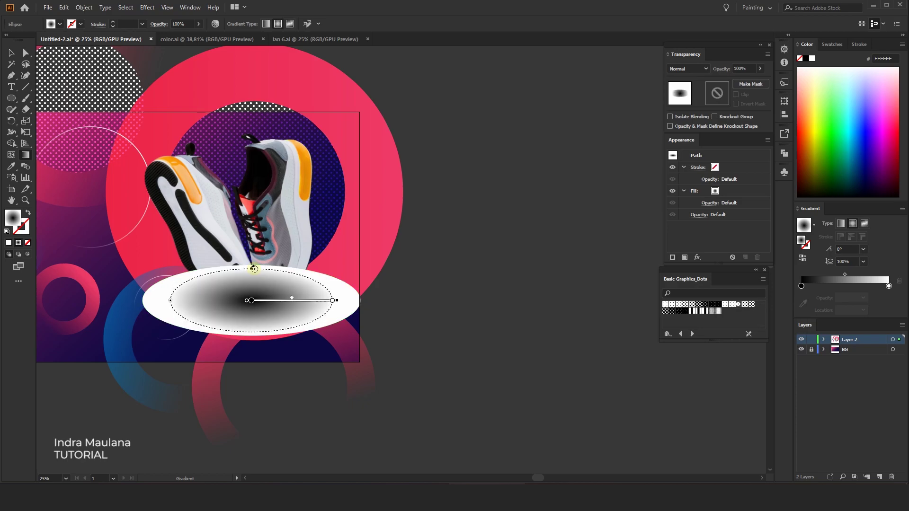
left_click(11, 52)
Step: Bring the shoe photo in front of the ellipse and set the ellipse to Multiply
left_click(552, 205)
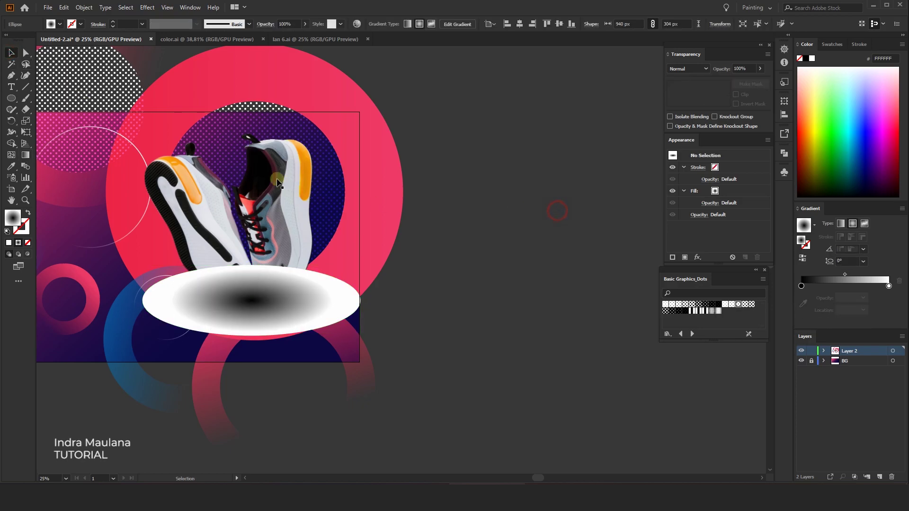
left_click(268, 180)
right_click(268, 180)
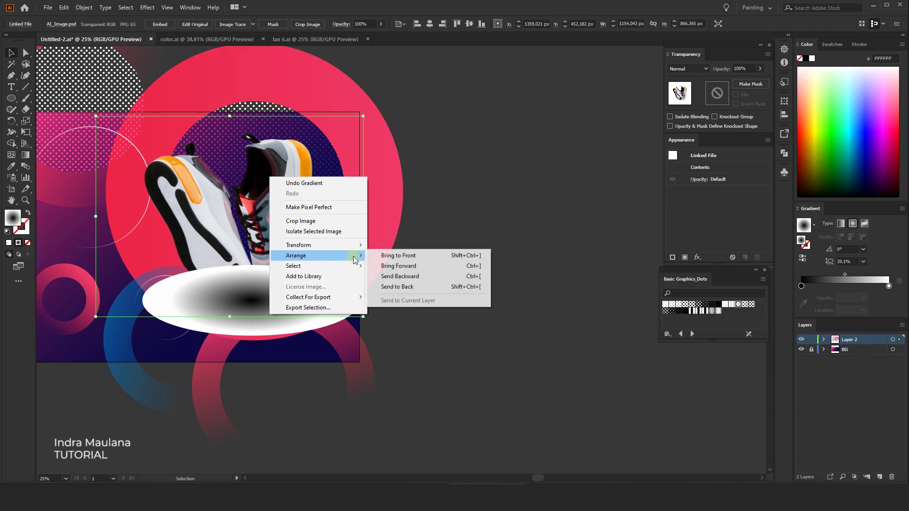
left_click(402, 256)
left_click(500, 338)
left_click(341, 338)
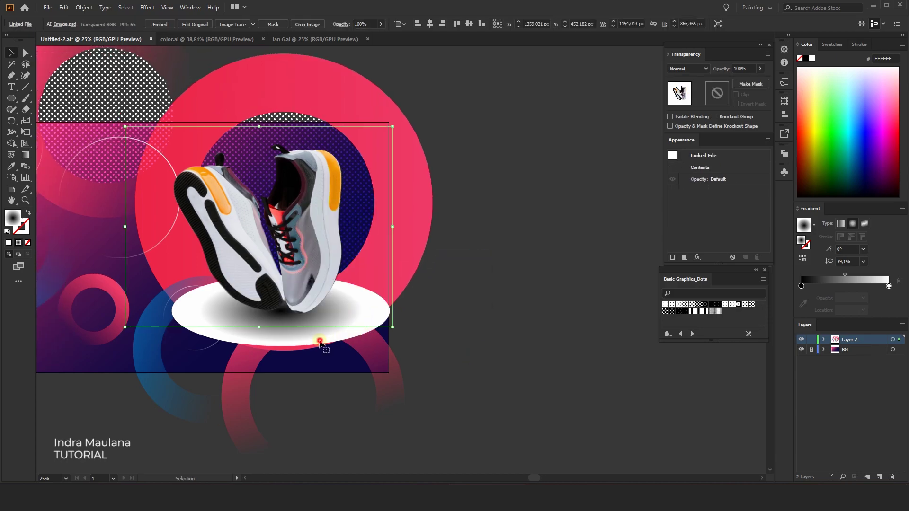
left_click(701, 70)
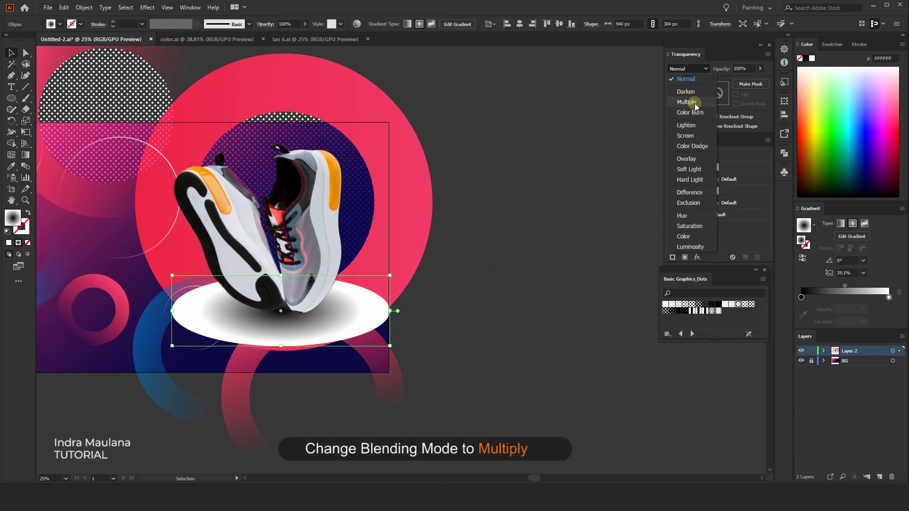
left_click(693, 106)
Step: Soften the shadow's radial gradient and lower its opacity to about 84%
left_click(351, 337)
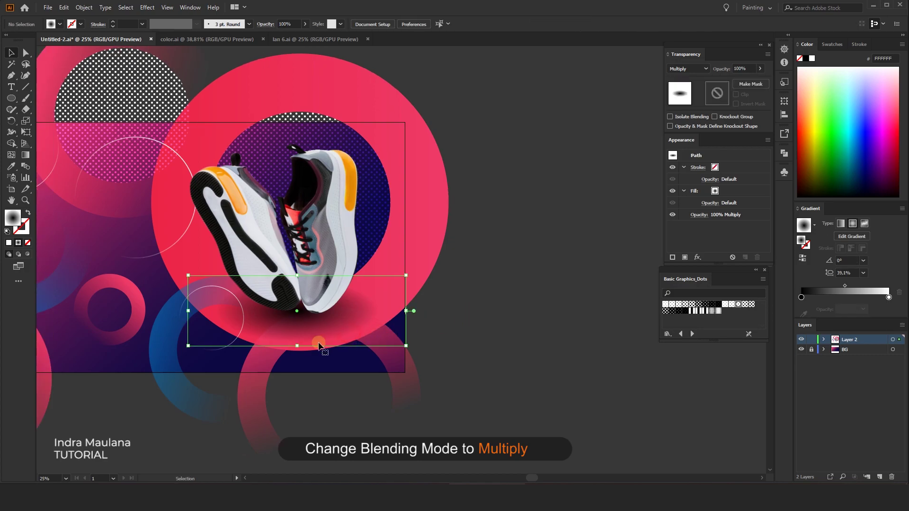
left_click(26, 154)
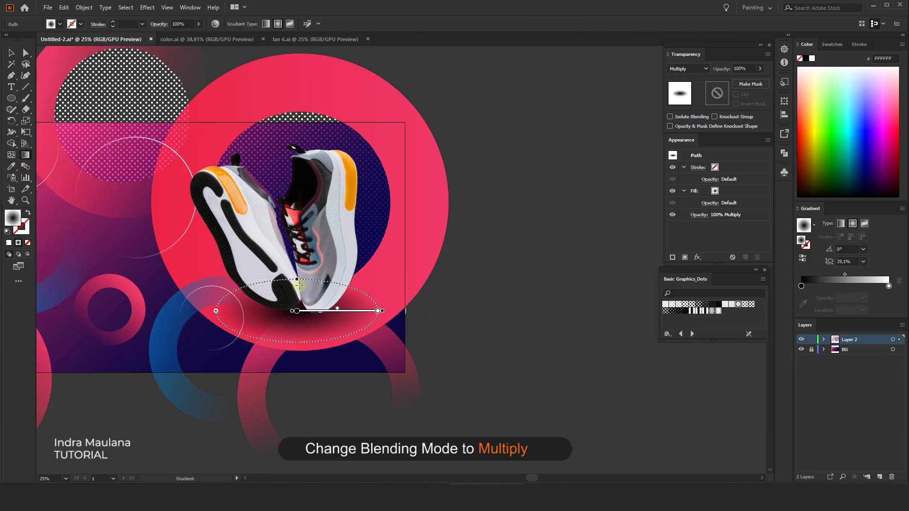
left_click_drag(298, 279, 297, 281)
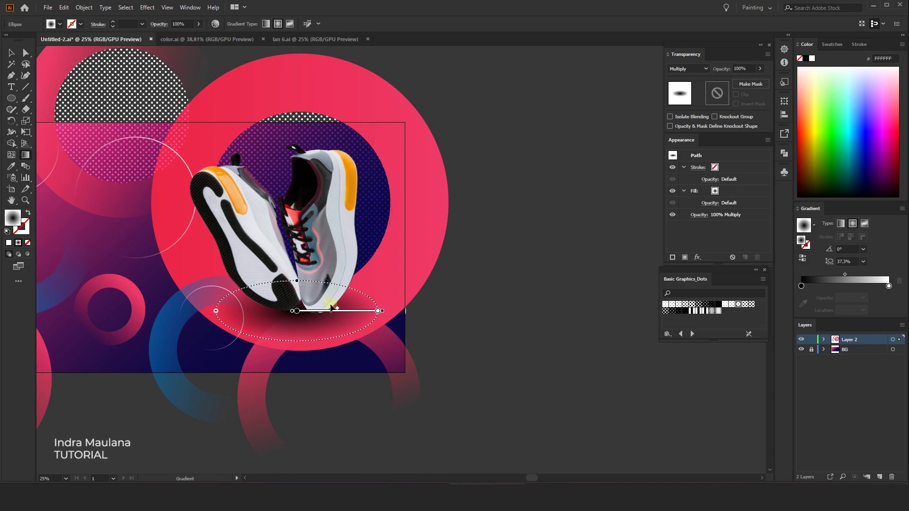
left_click_drag(336, 310, 322, 309)
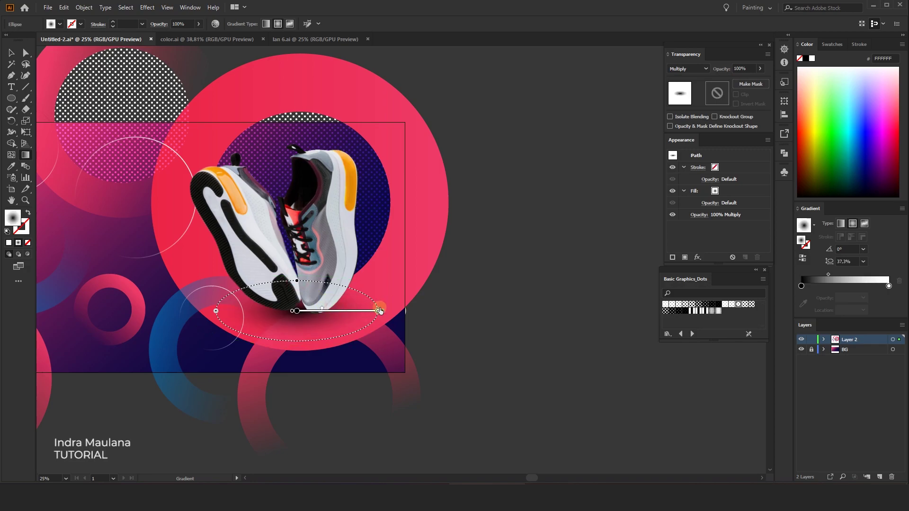
left_click_drag(380, 311, 388, 311)
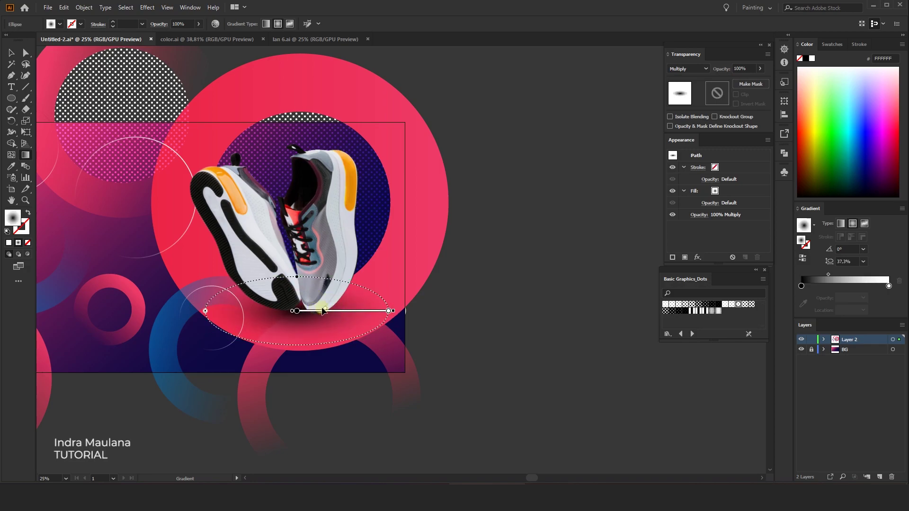
key("v")
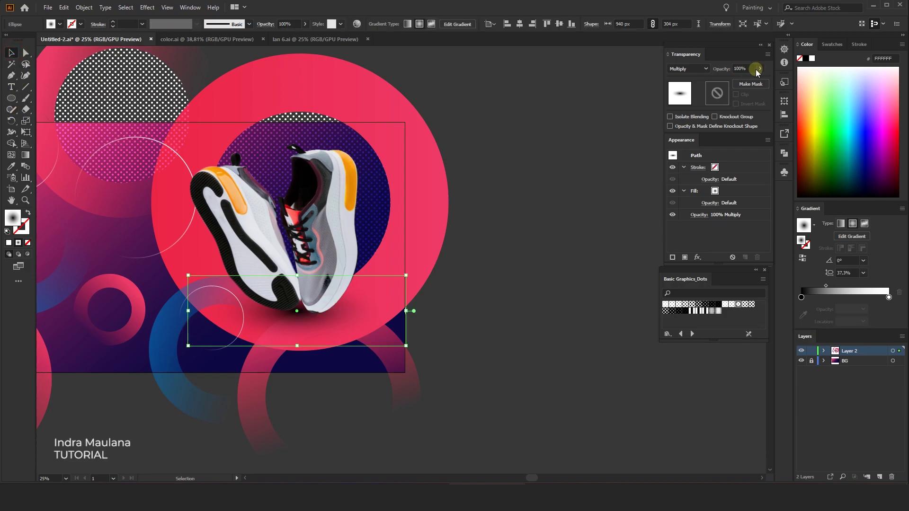
left_click(760, 70)
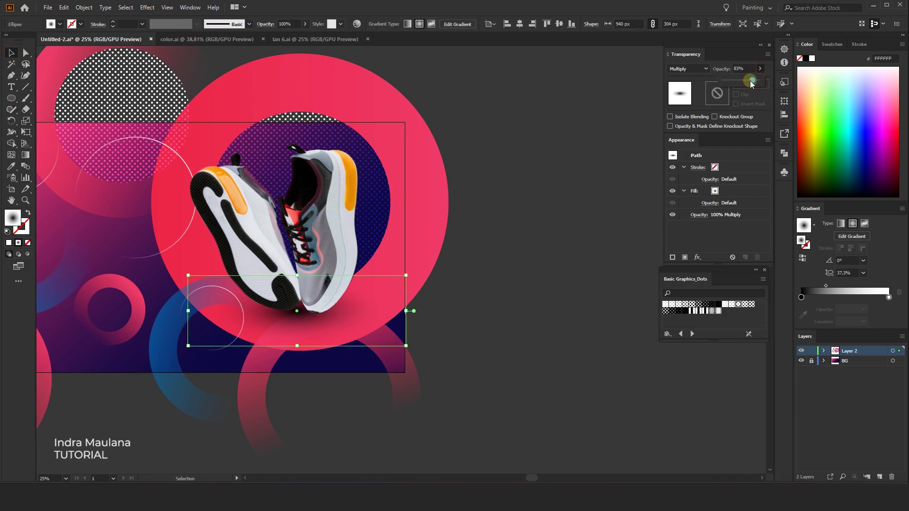
left_click_drag(752, 82, 753, 82)
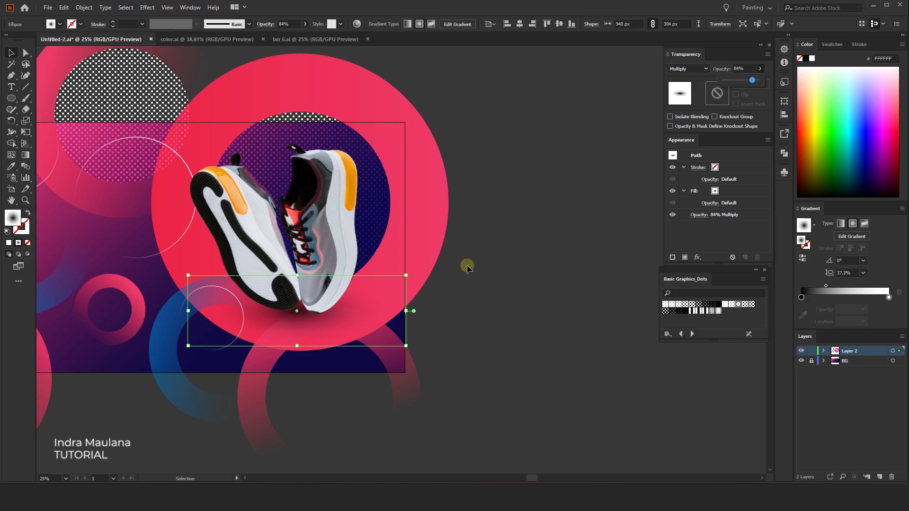
Step: Shrink the shoe photo slightly and nudge it down and left
left_click(321, 325)
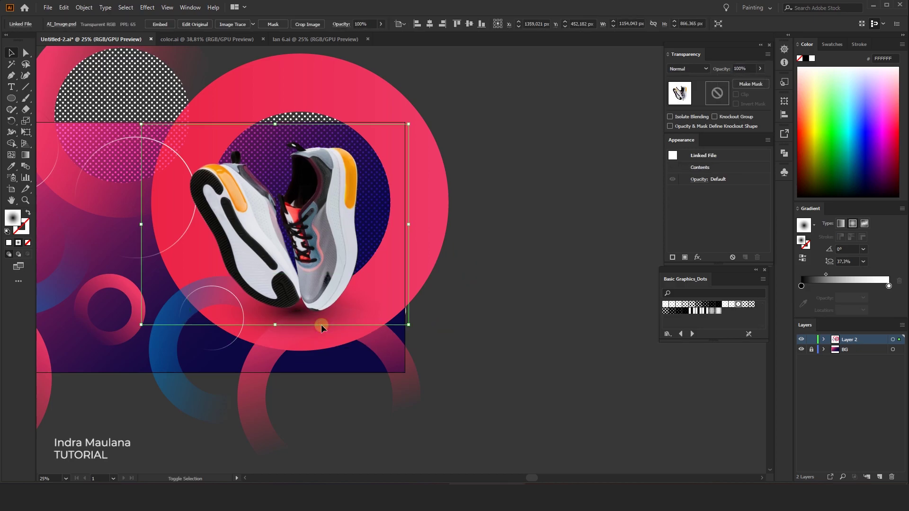
left_click(333, 341)
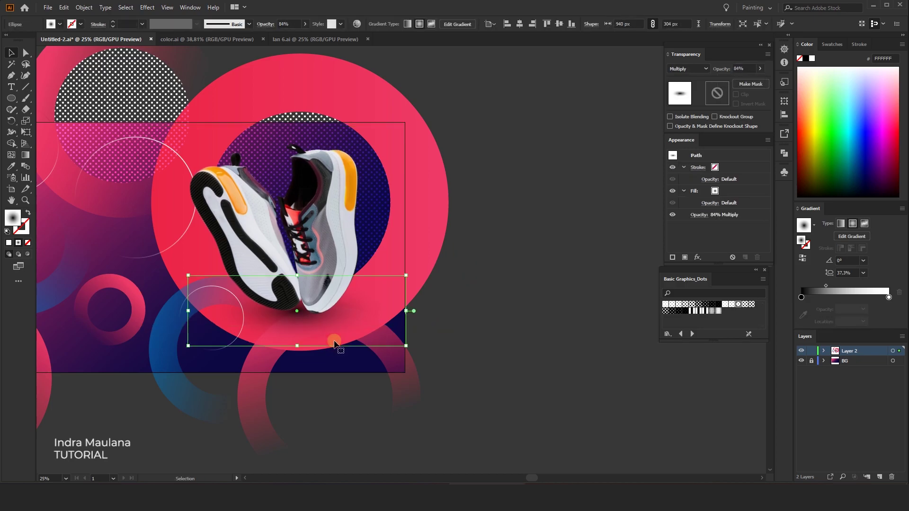
left_click(355, 258)
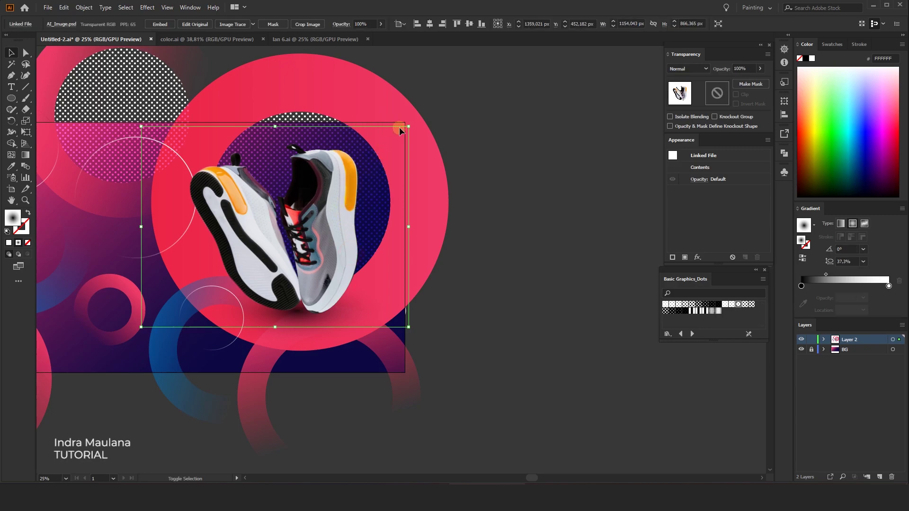
left_click_drag(410, 127, 405, 135)
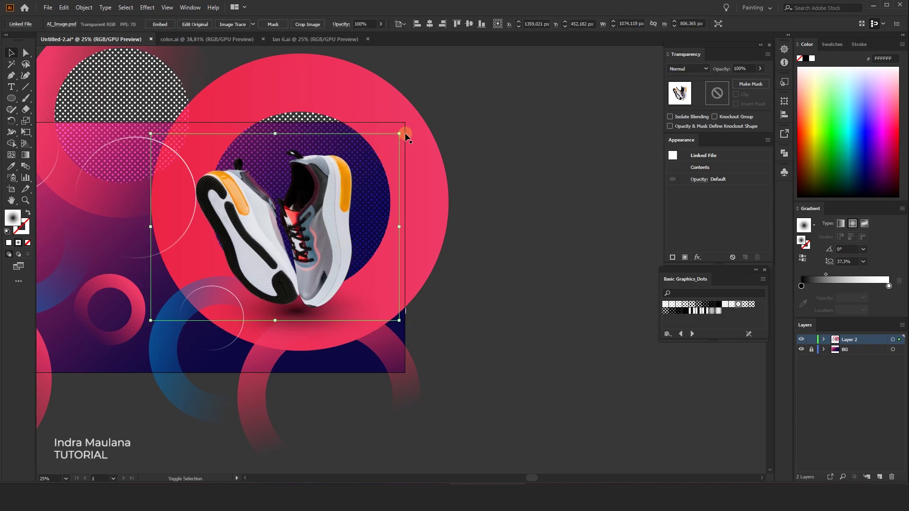
key("shift+Down")
key("shift+Down")
key("shift+Down")
key("shift+Left")
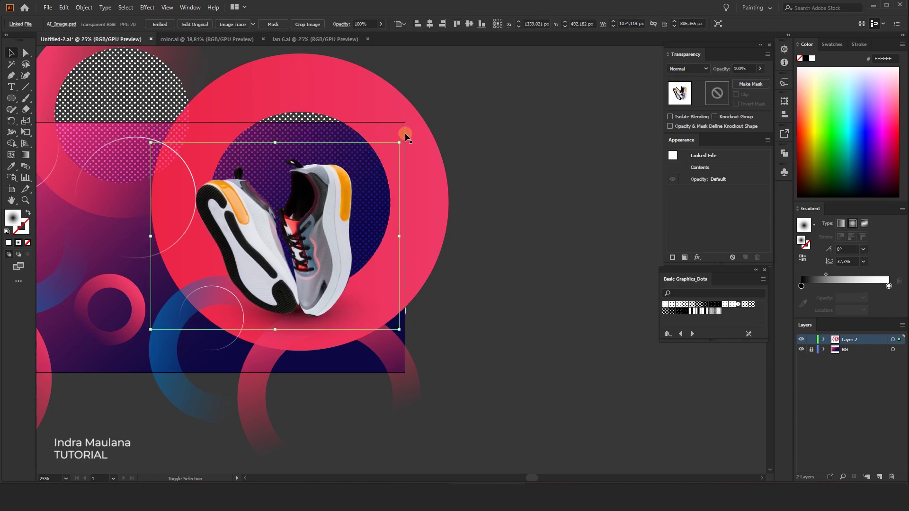
key("shift+Left")
key("shift+Left")
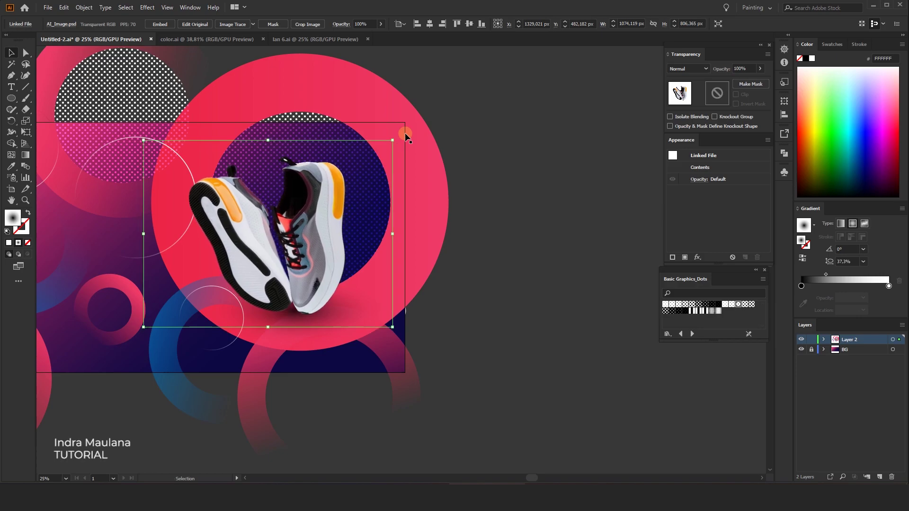
Step: Create a 1920 by 1080 rectangle
left_click(516, 113)
left_click_drag(495, 130, 536, 134)
scroll(548, 341, "down", 1)
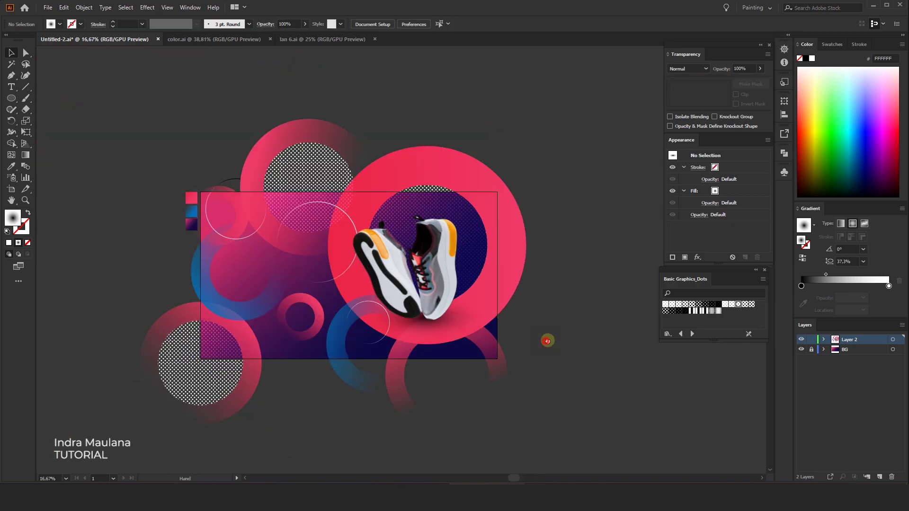
scroll(547, 341, "up", 1)
left_click_drag(564, 375, 603, 391)
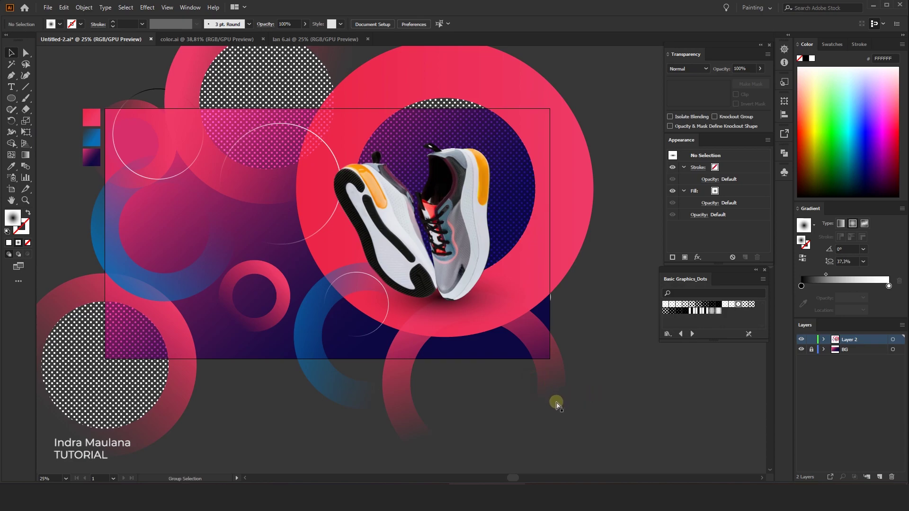
left_click_drag(11, 98, 33, 99)
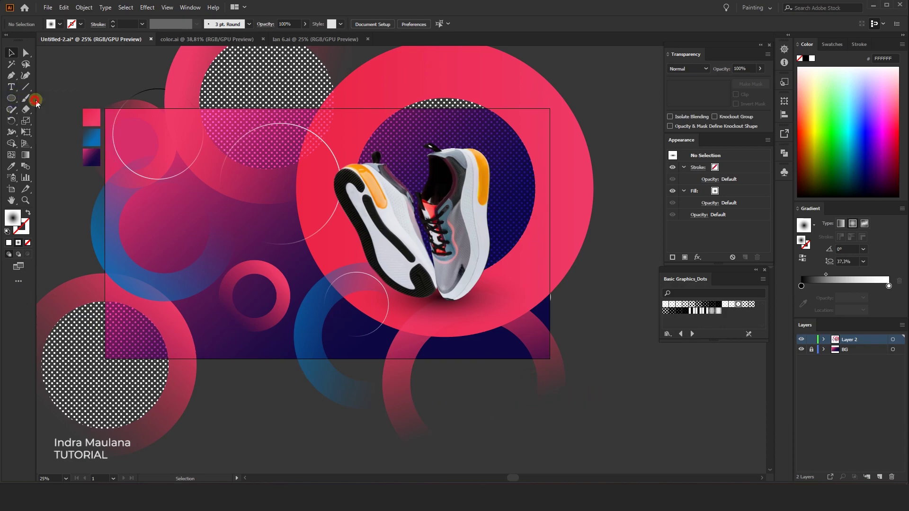
left_click(256, 287)
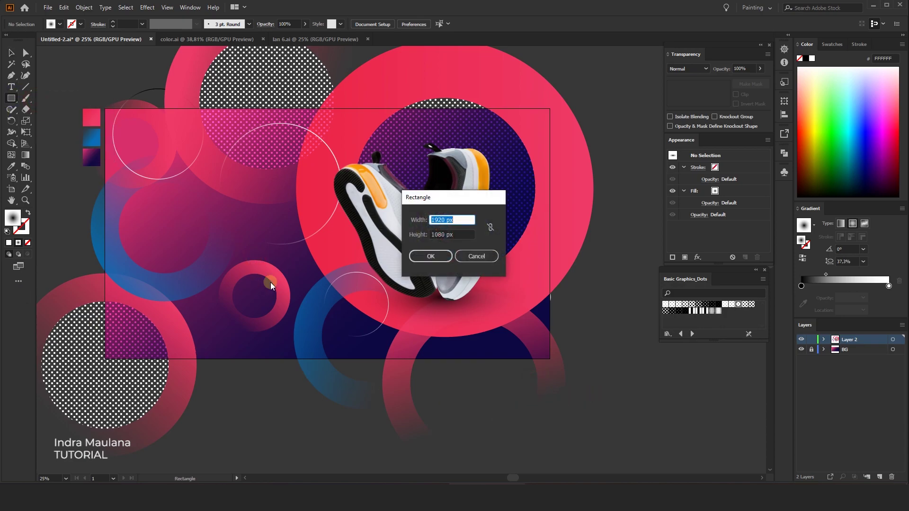
left_click(472, 234)
left_click(430, 256)
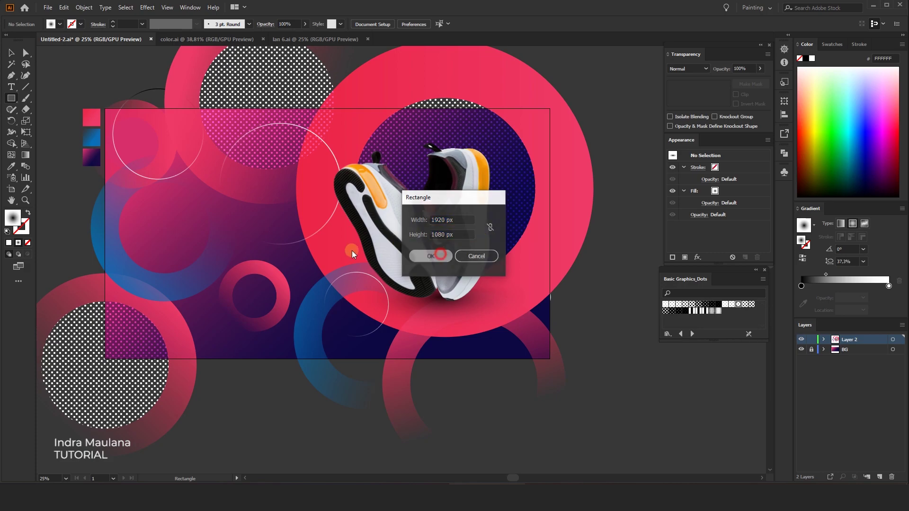
Step: Centre the rectangle on the artboard and clip all the artwork to it
key("v")
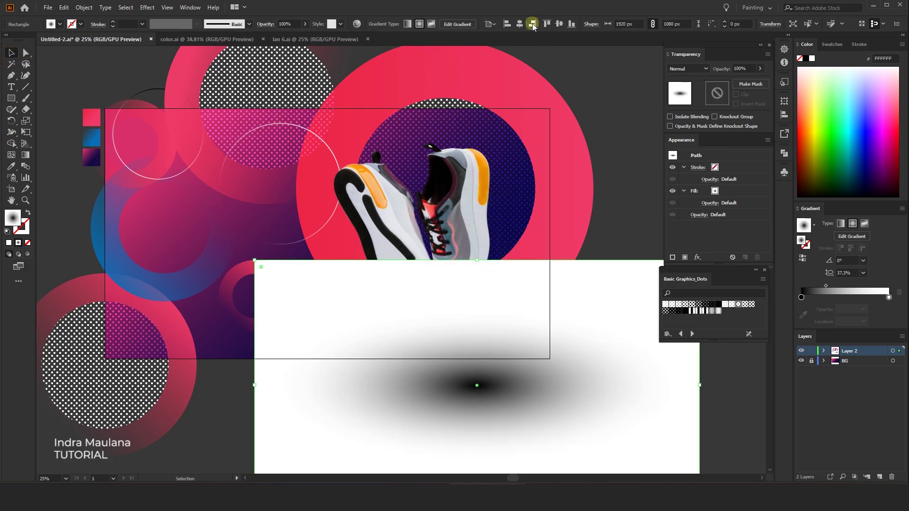
left_click(519, 24)
left_click(559, 24)
key("ctrl+minus")
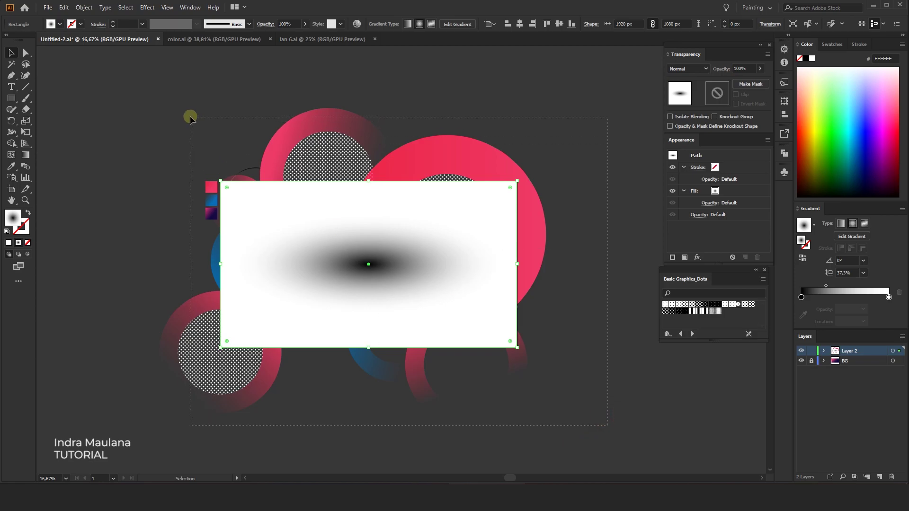
left_click_drag(188, 117, 386, 213)
right_click(385, 213)
left_click(457, 298)
left_click(508, 363)
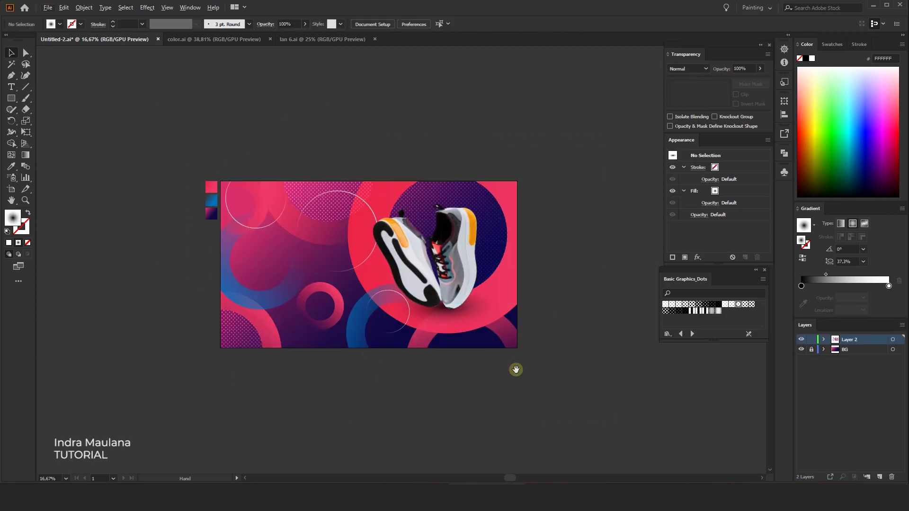
Step: Rename Layer 2 to Element and add a new layer named Text
scroll(497, 410, "up", 1)
double_click(850, 340)
type("Element")
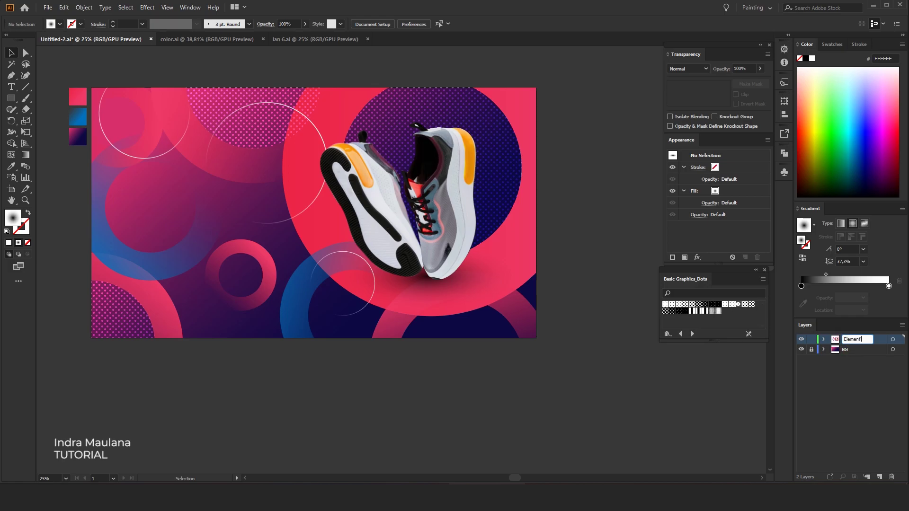
key("Return")
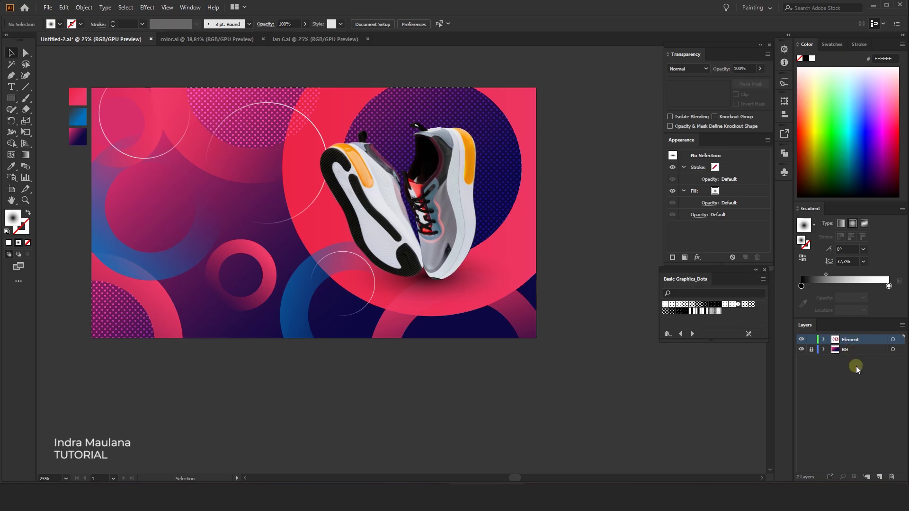
left_click(879, 477)
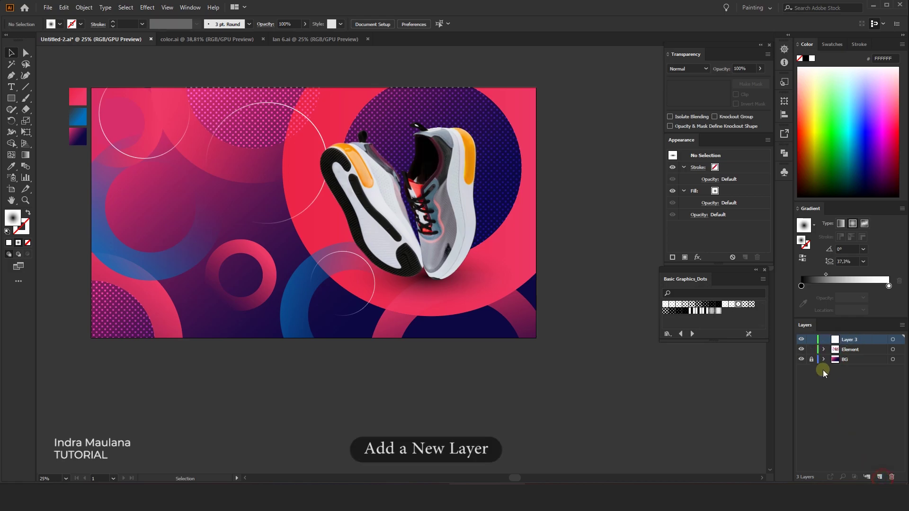
double_click(852, 340)
type("t")
key("Return")
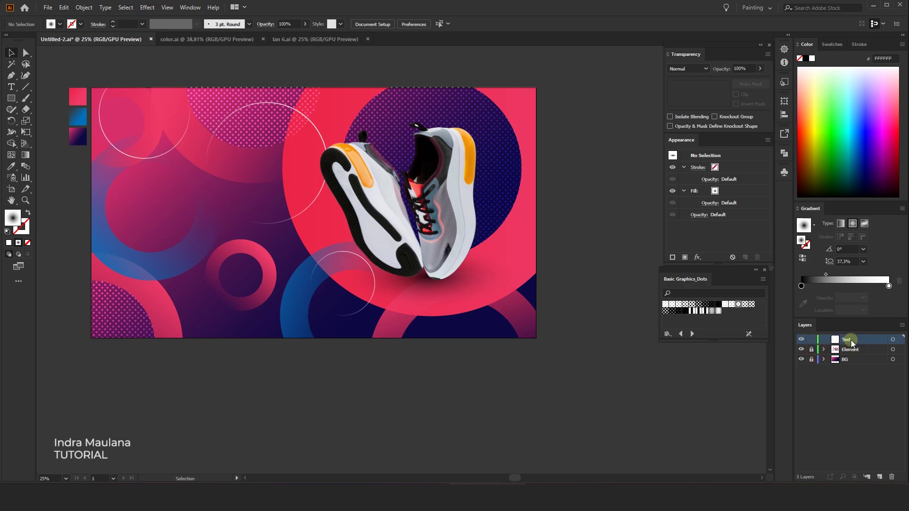
scroll(490, 217, "up", 2)
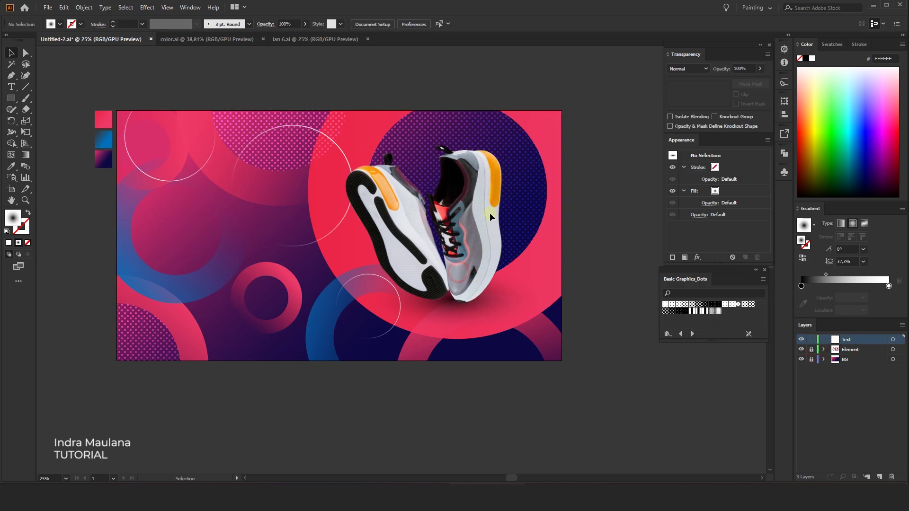
left_click(476, 123)
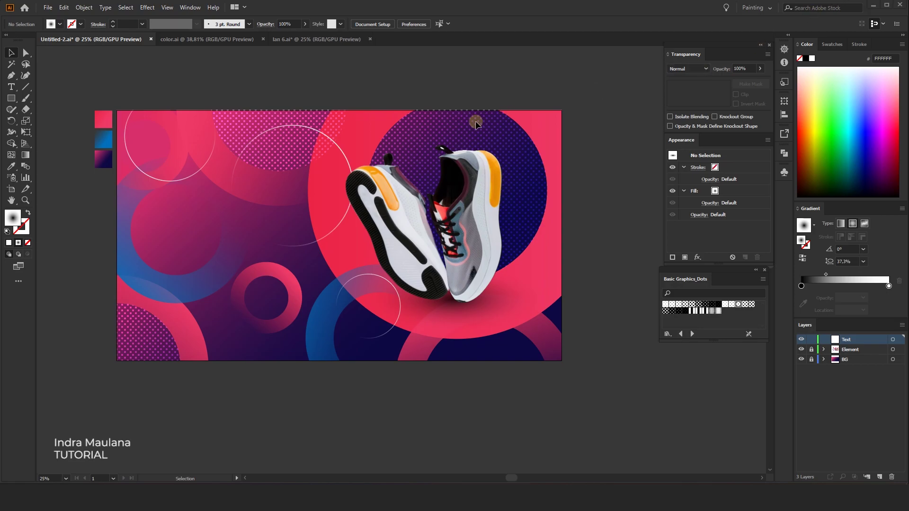
Step: Paste the text group on the banner's left and nudge the heading and STORE logo down
key("ctrl+v")
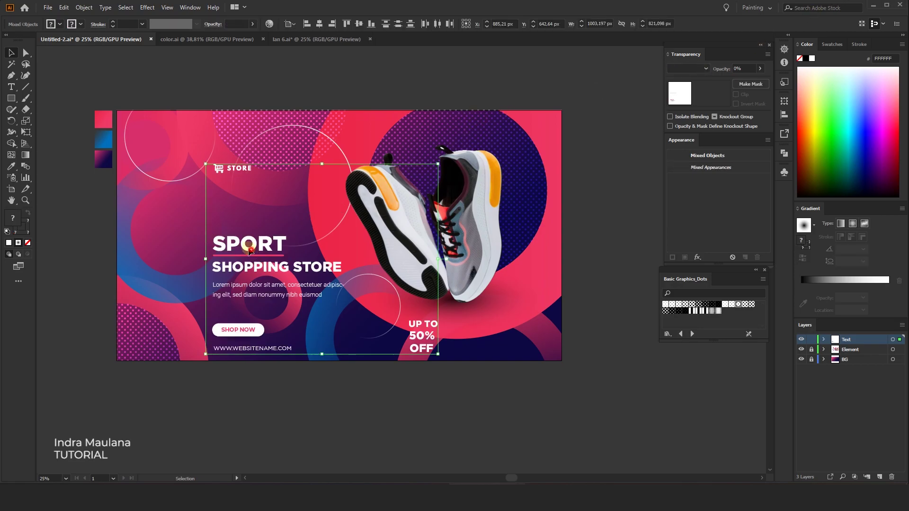
left_click_drag(248, 250, 187, 218)
left_click(377, 398)
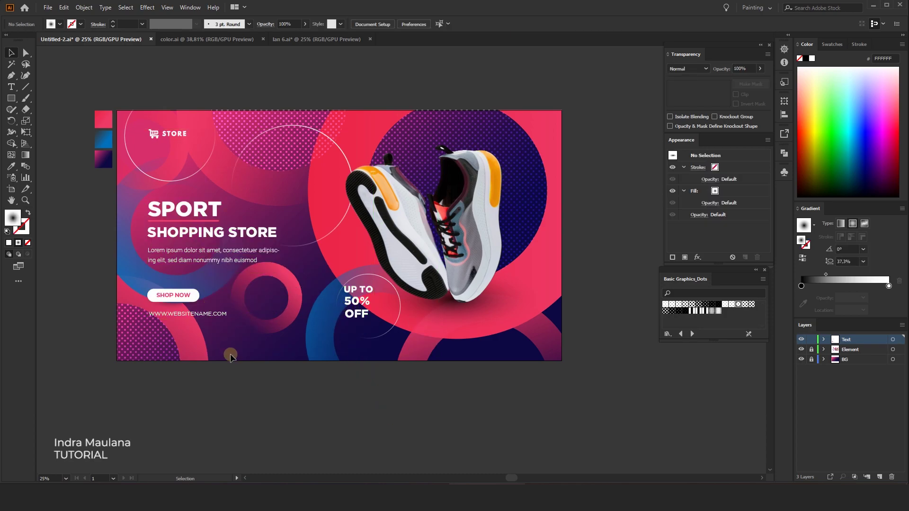
left_click(156, 206)
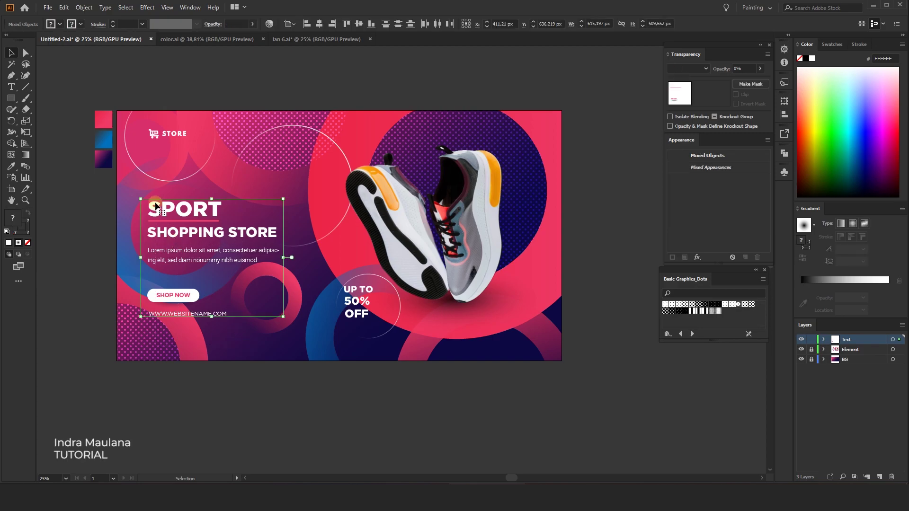
key("shift+Down")
key("shift+Down")
key("shift+Down")
key("shift+Down")
key("shift+Down")
key("shift+Down")
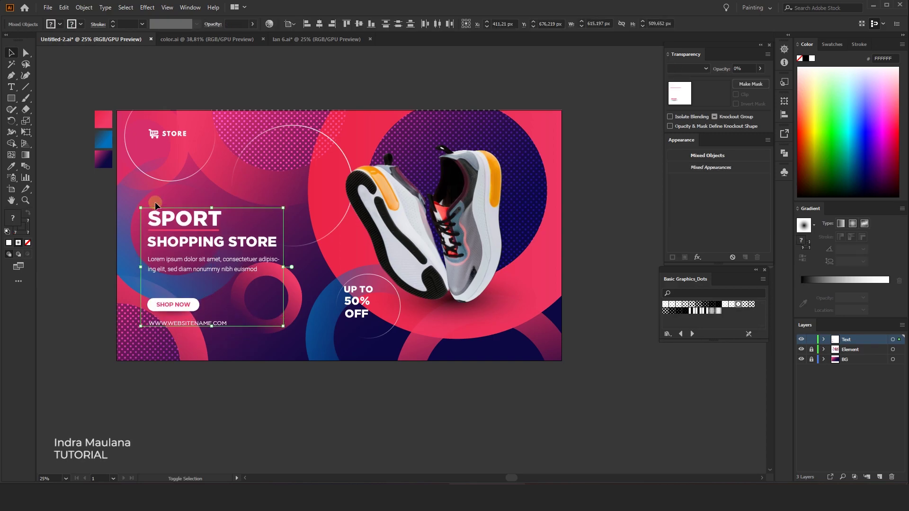
left_click(176, 133)
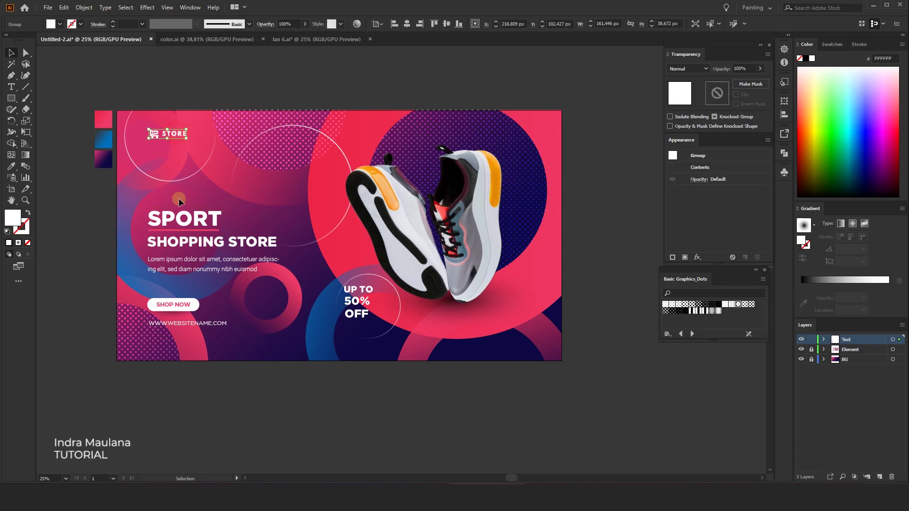
key("shift+Down")
key("shift+Down")
key("shift+Down")
key("shift+Down")
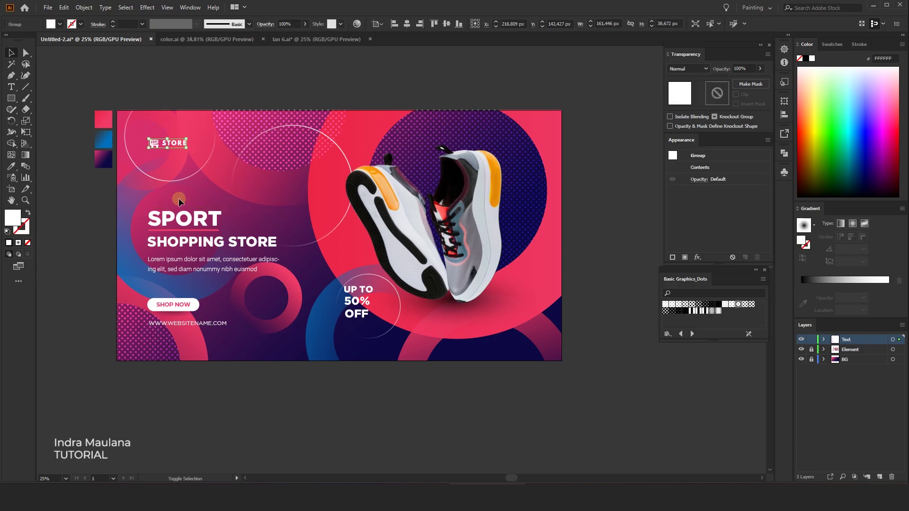
Step: Reposition the UP TO 50% OFF label and unlock the Element and BG layers
left_click_drag(350, 308, 359, 308)
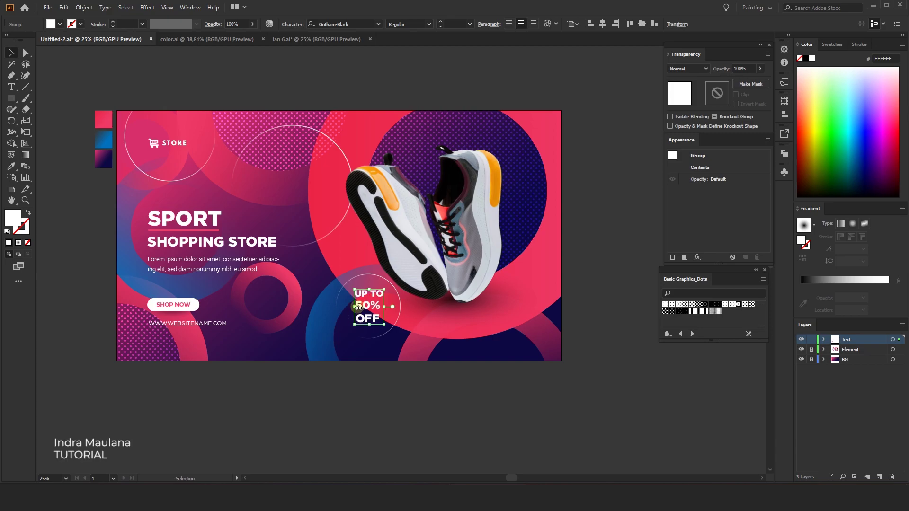
left_click(371, 388)
key("ctrl+minus")
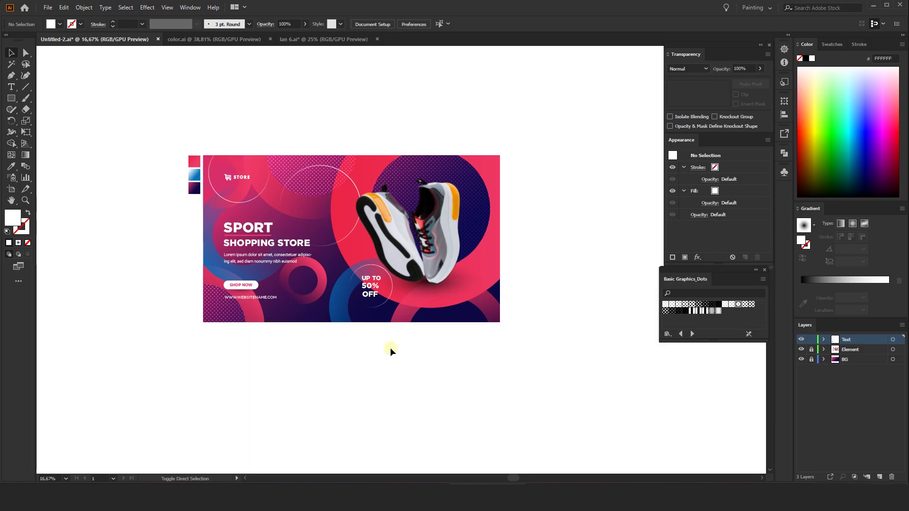
left_click_drag(811, 349, 813, 368)
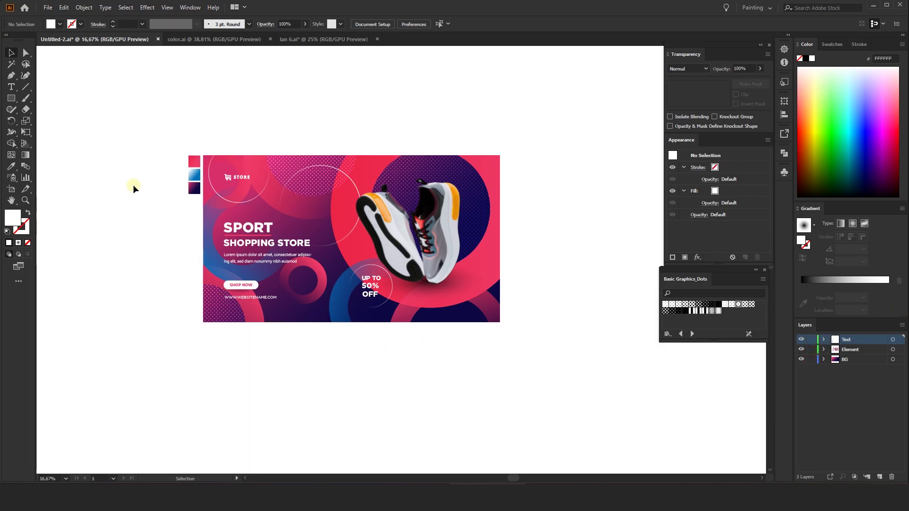